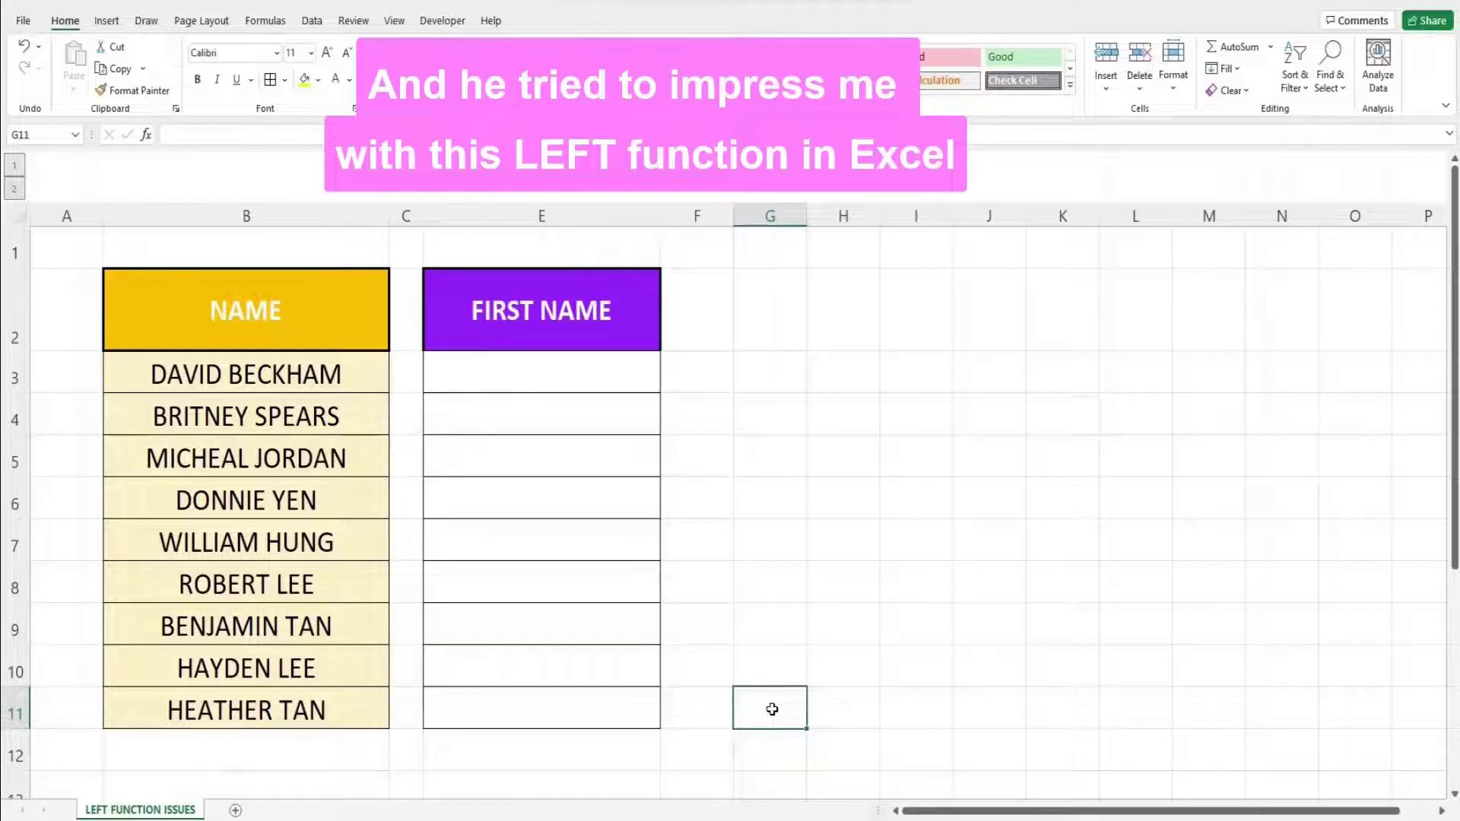
Enter the formula =LEFT(B3,5) in cell E3 to extract the first five characters of the name
click(569, 381)
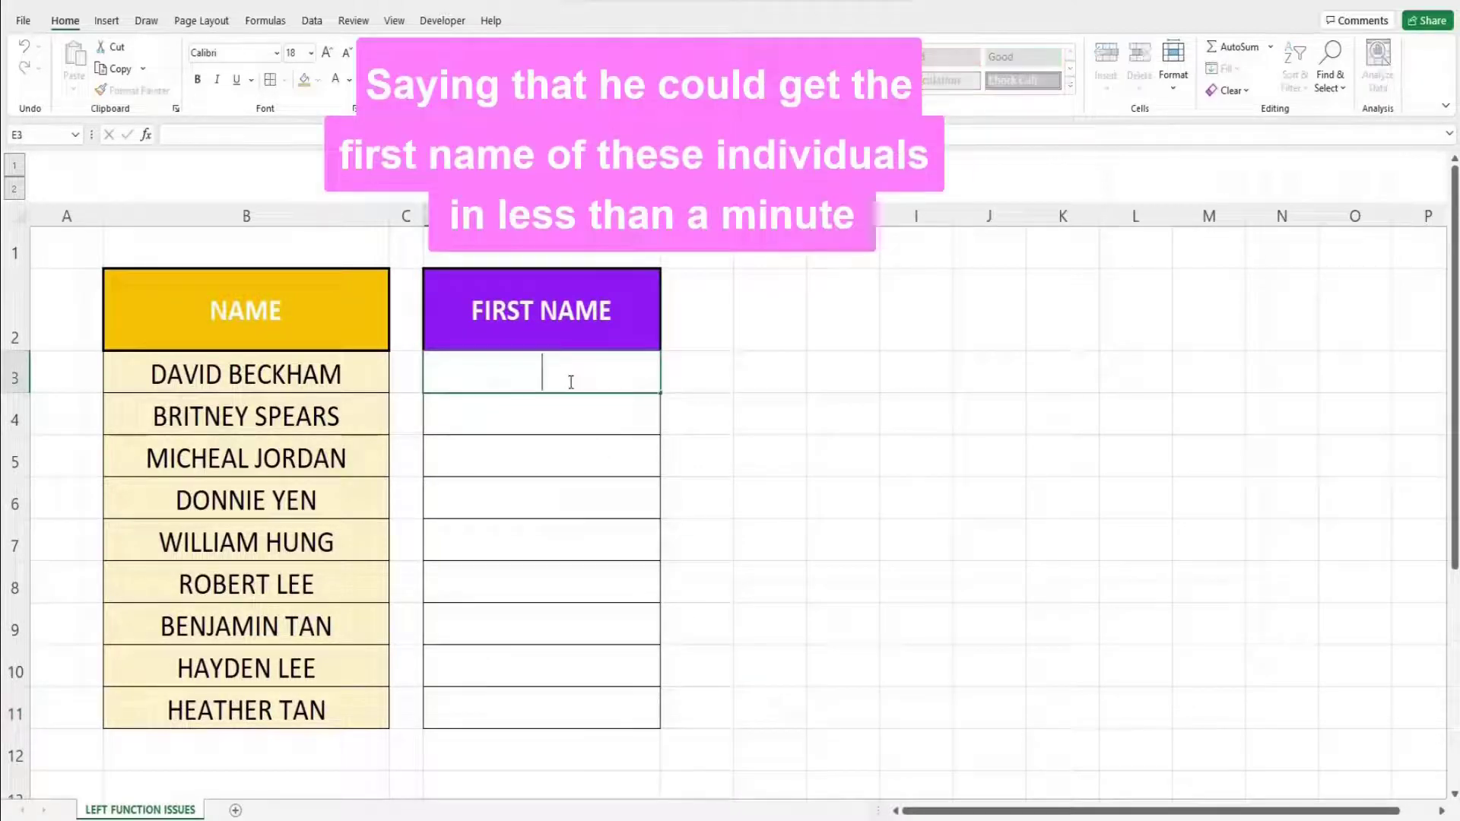
text(=)
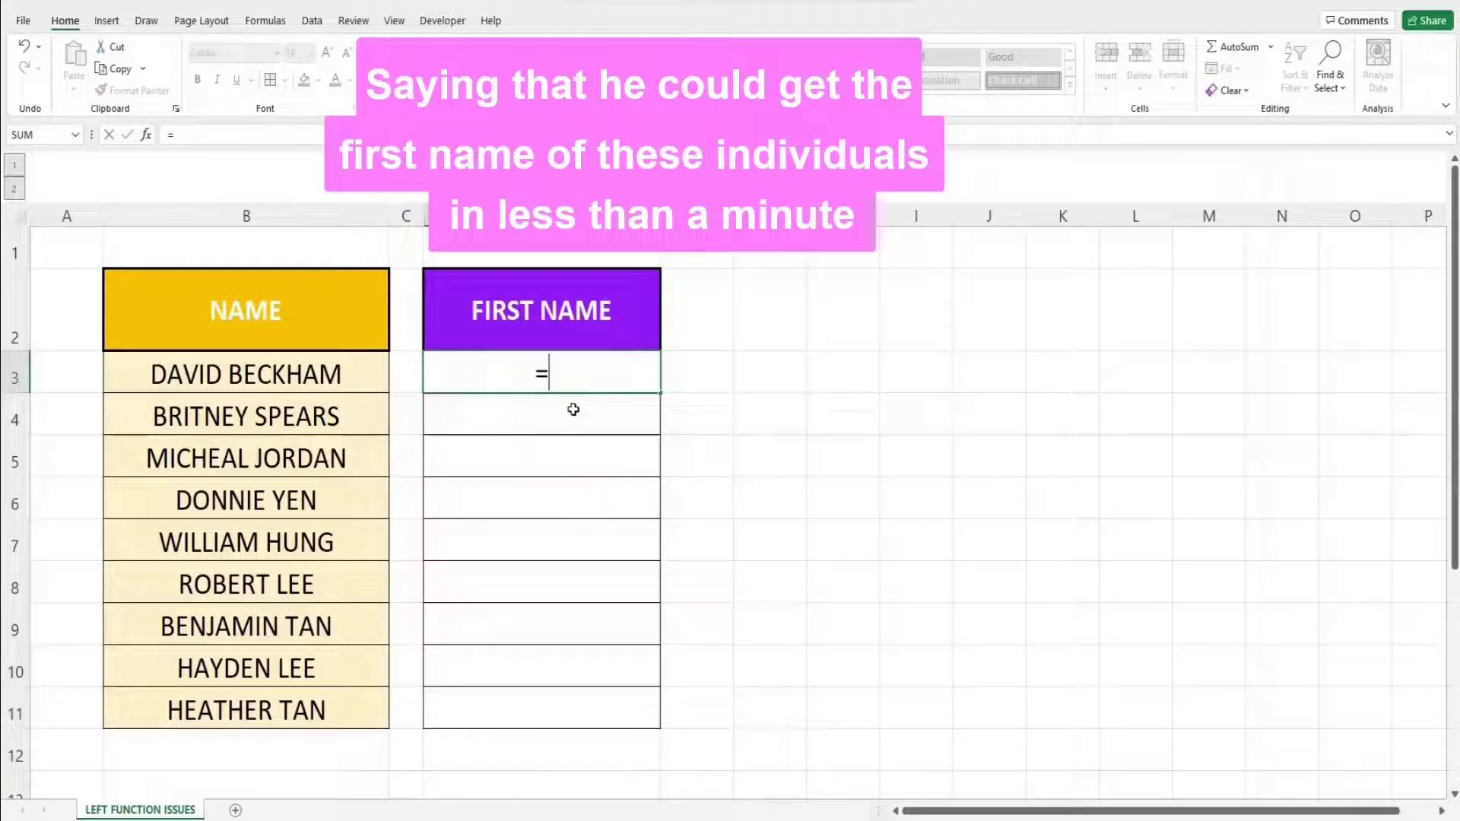
text(LEFT()
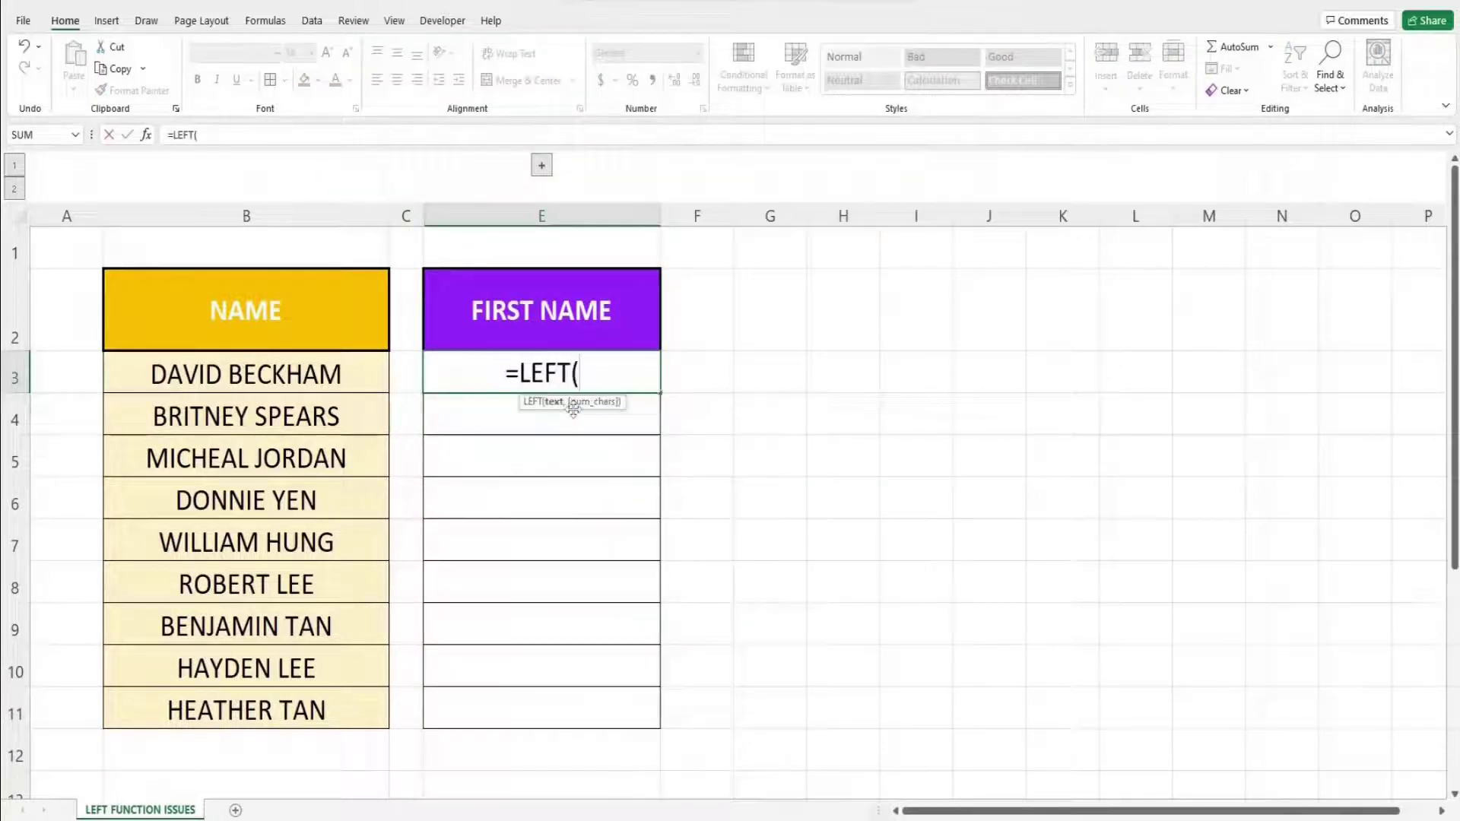
click(349, 374)
text(,5)
key(Return)
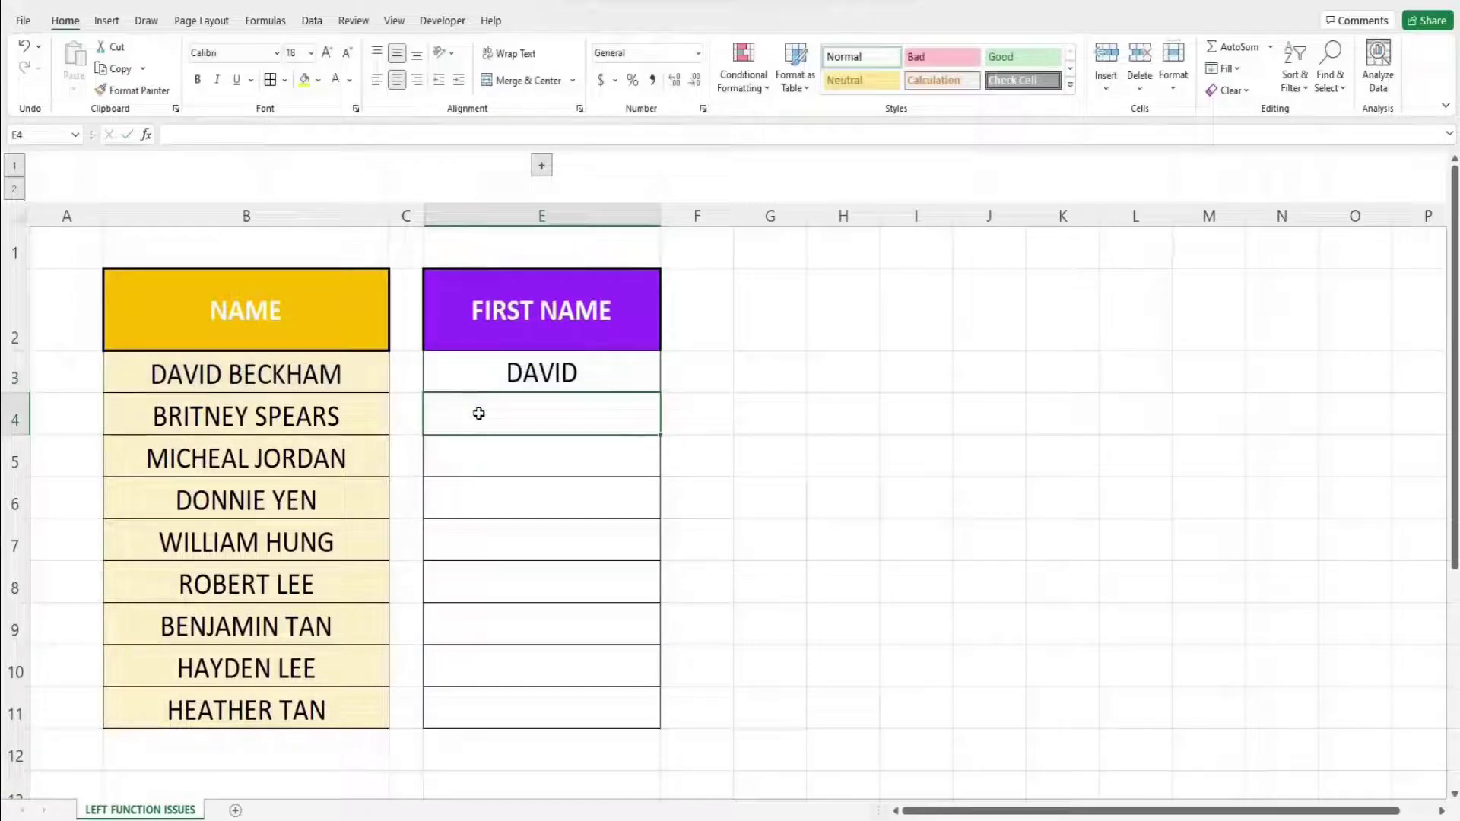
Fill the LEFT formula from E3 down through E11
click(640, 372)
drag(658, 392, 644, 718)
click(764, 673)
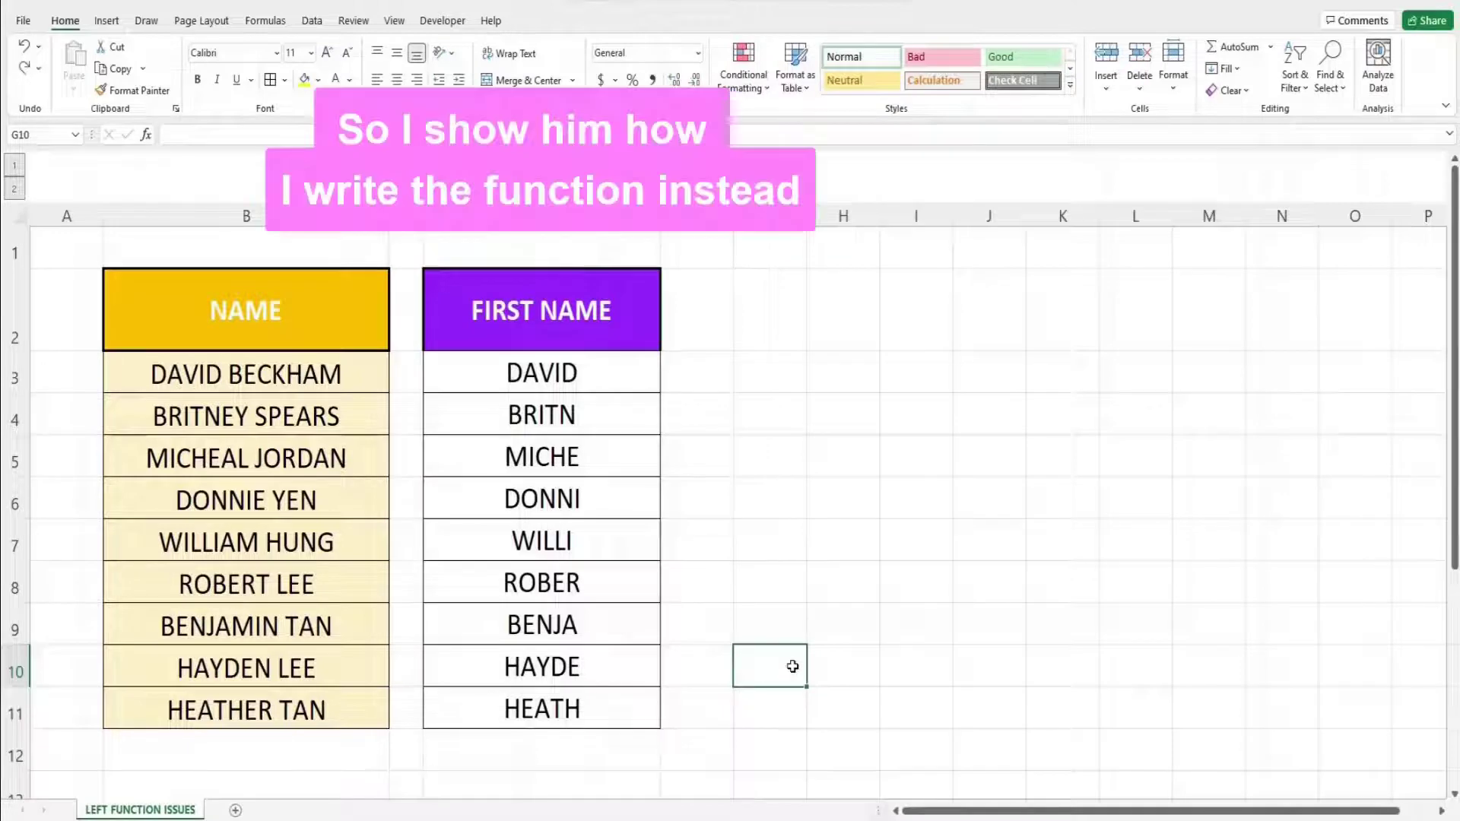
Clear the fixed-length LEFT results from cells E3:E11
click(626, 371)
drag(626, 371, 623, 711)
key(Delete)
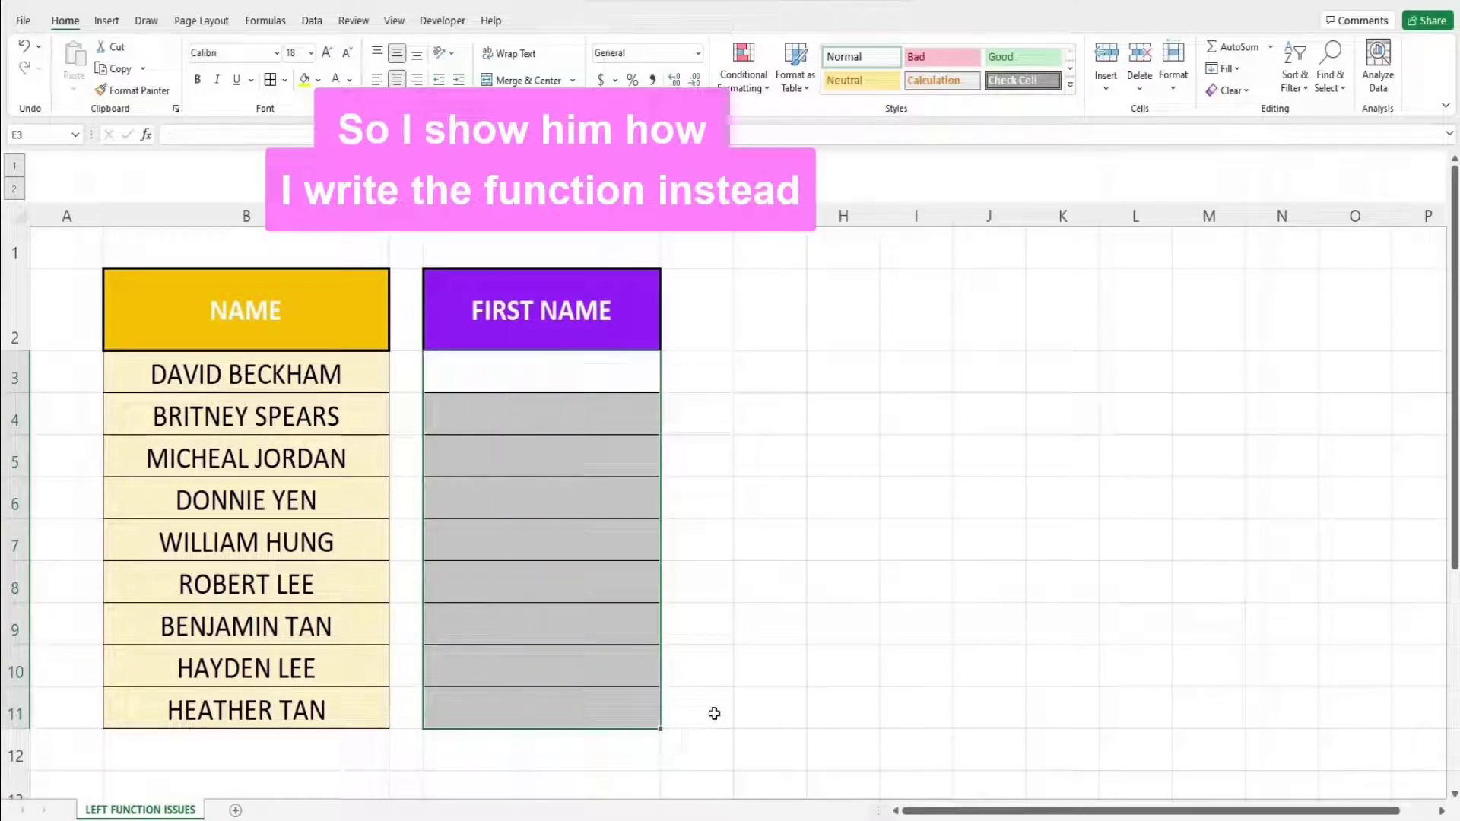
Enter the formula =LEFT(B3,FIND(" ",B3)-1) in cell E3 to extract the text before the space
double_click(546, 374)
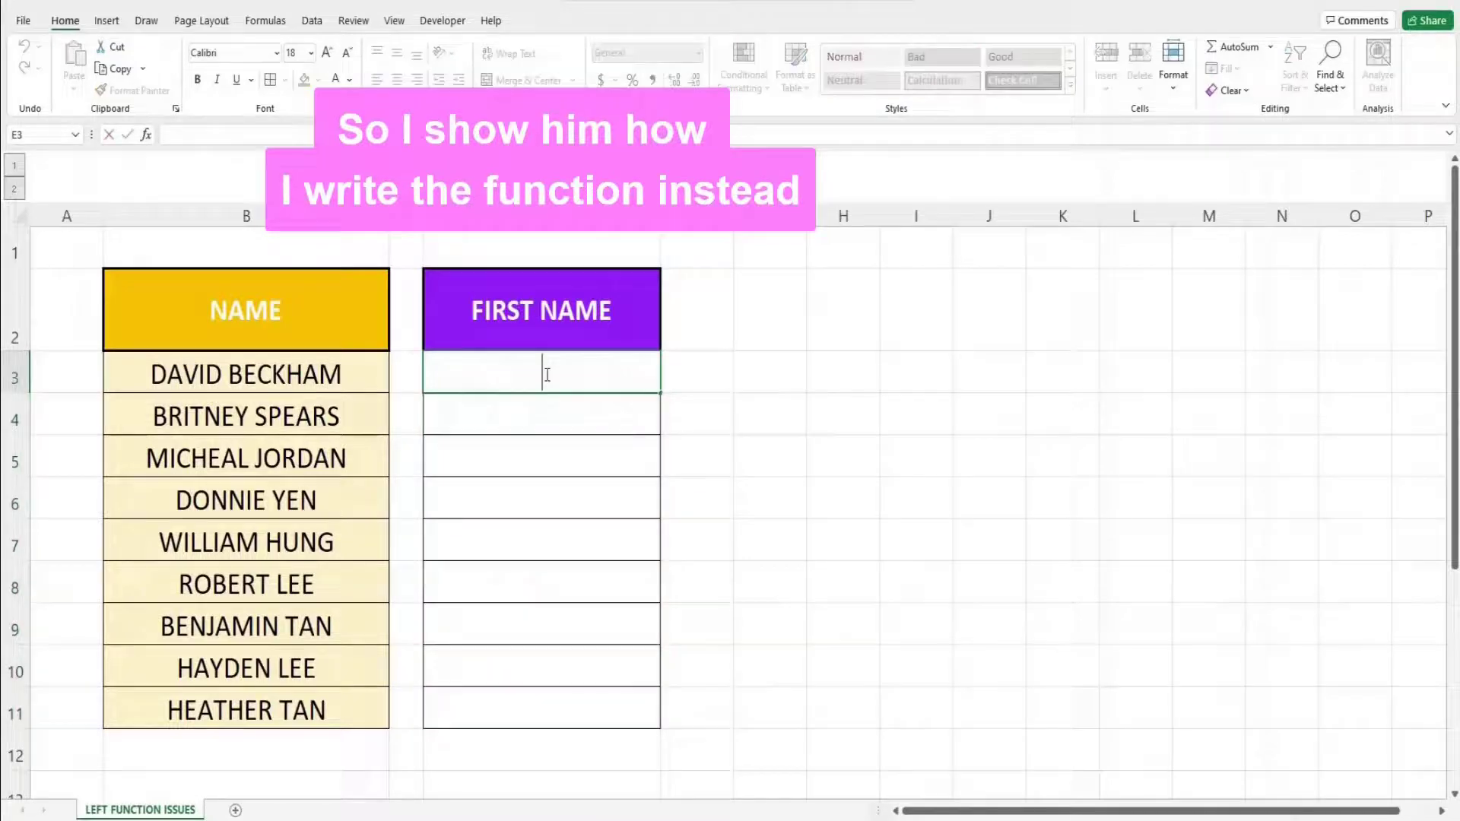
text(=LEFT()
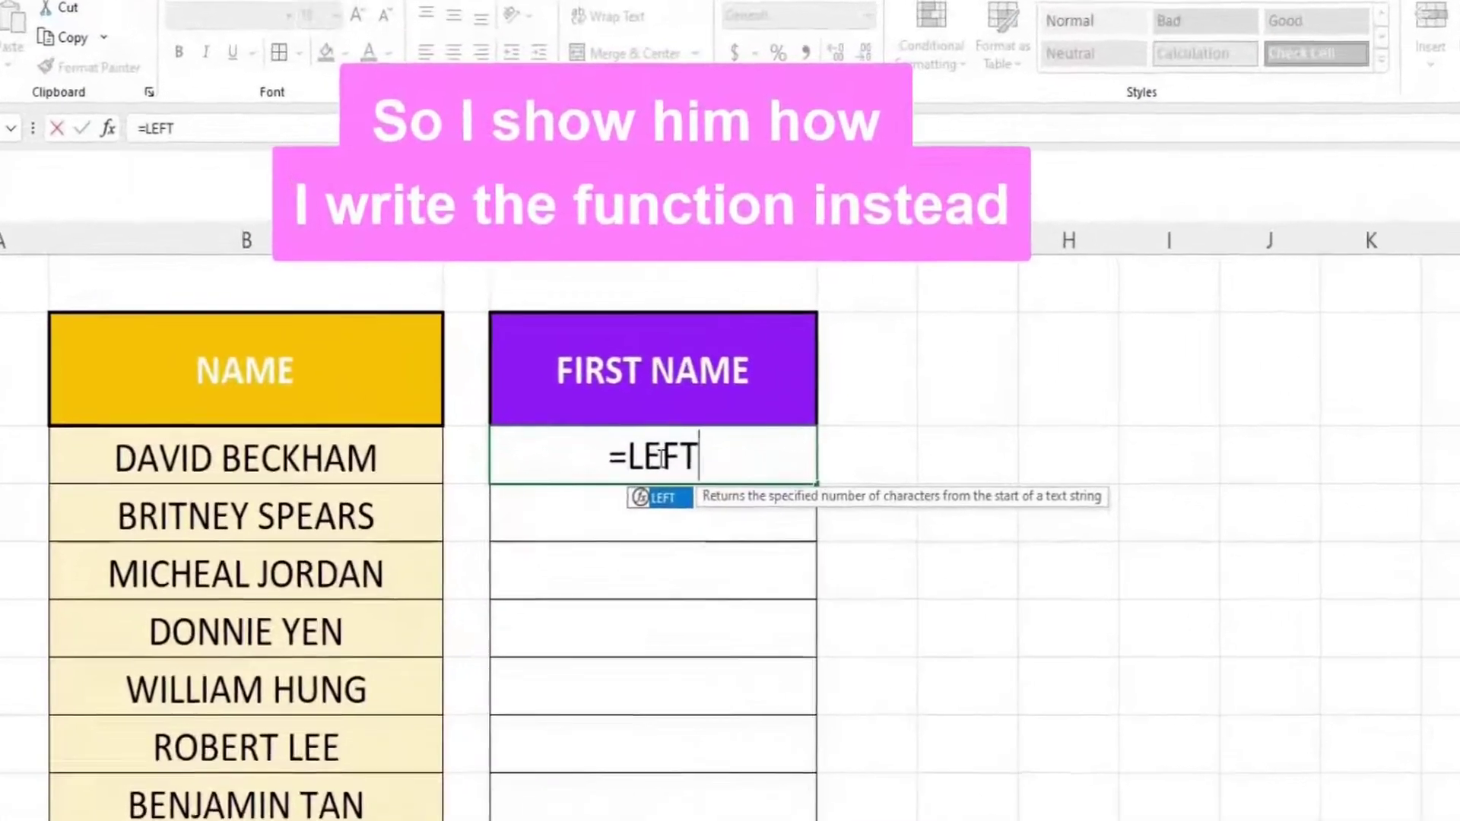
click(438, 486)
text(,)
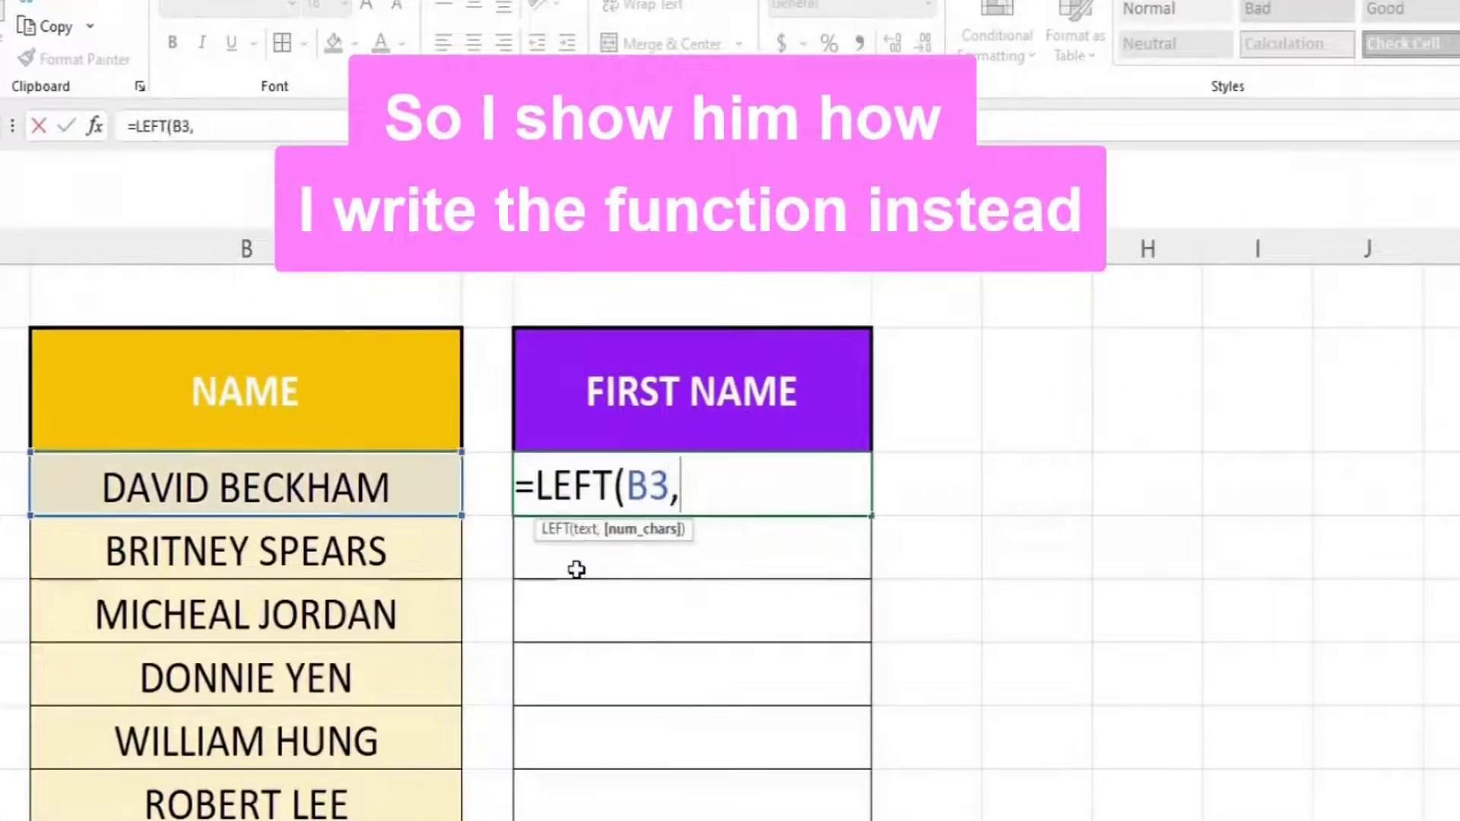
text(FIND(" ")
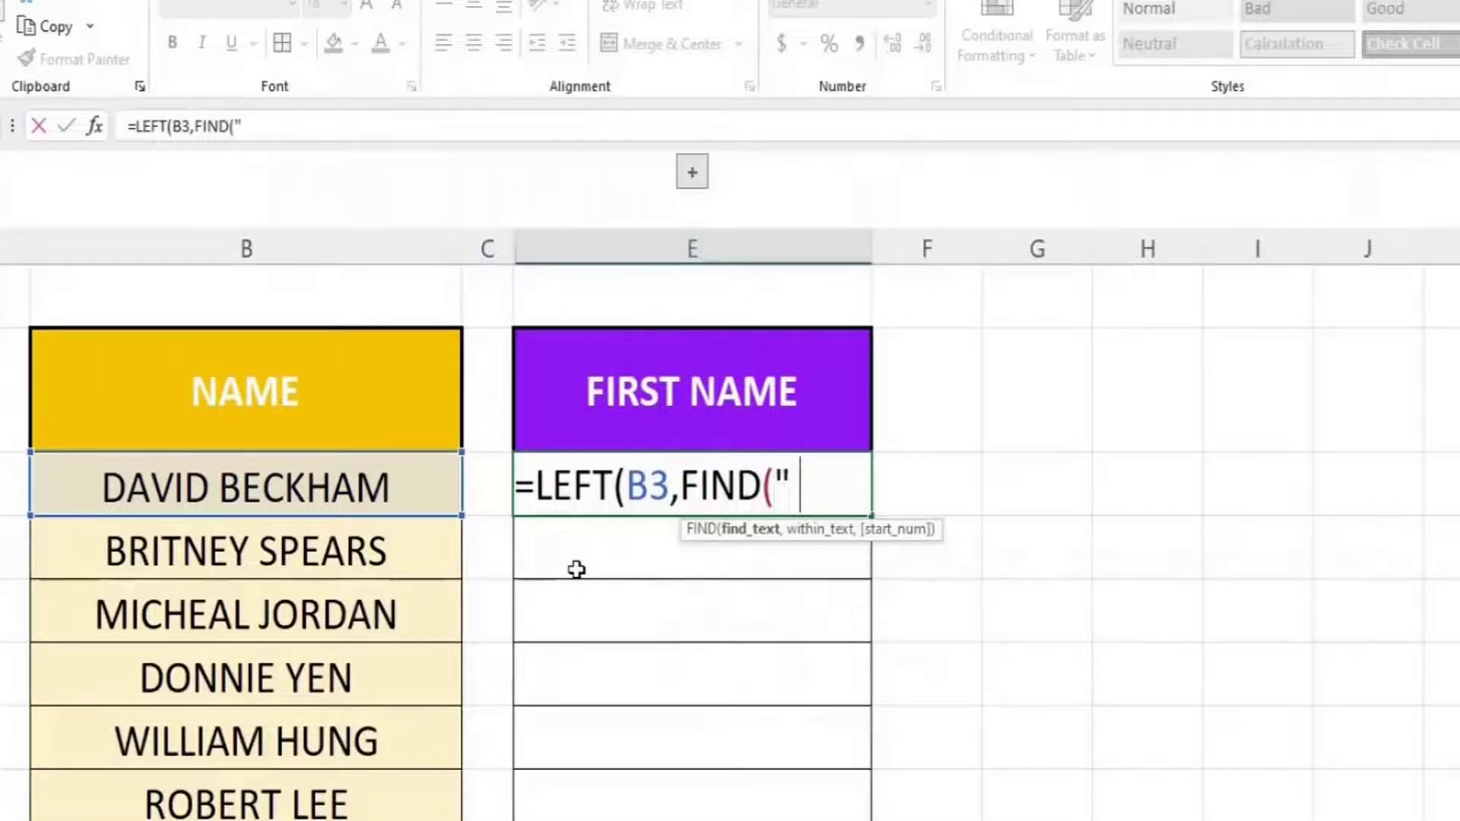
text(,)
text(B3)
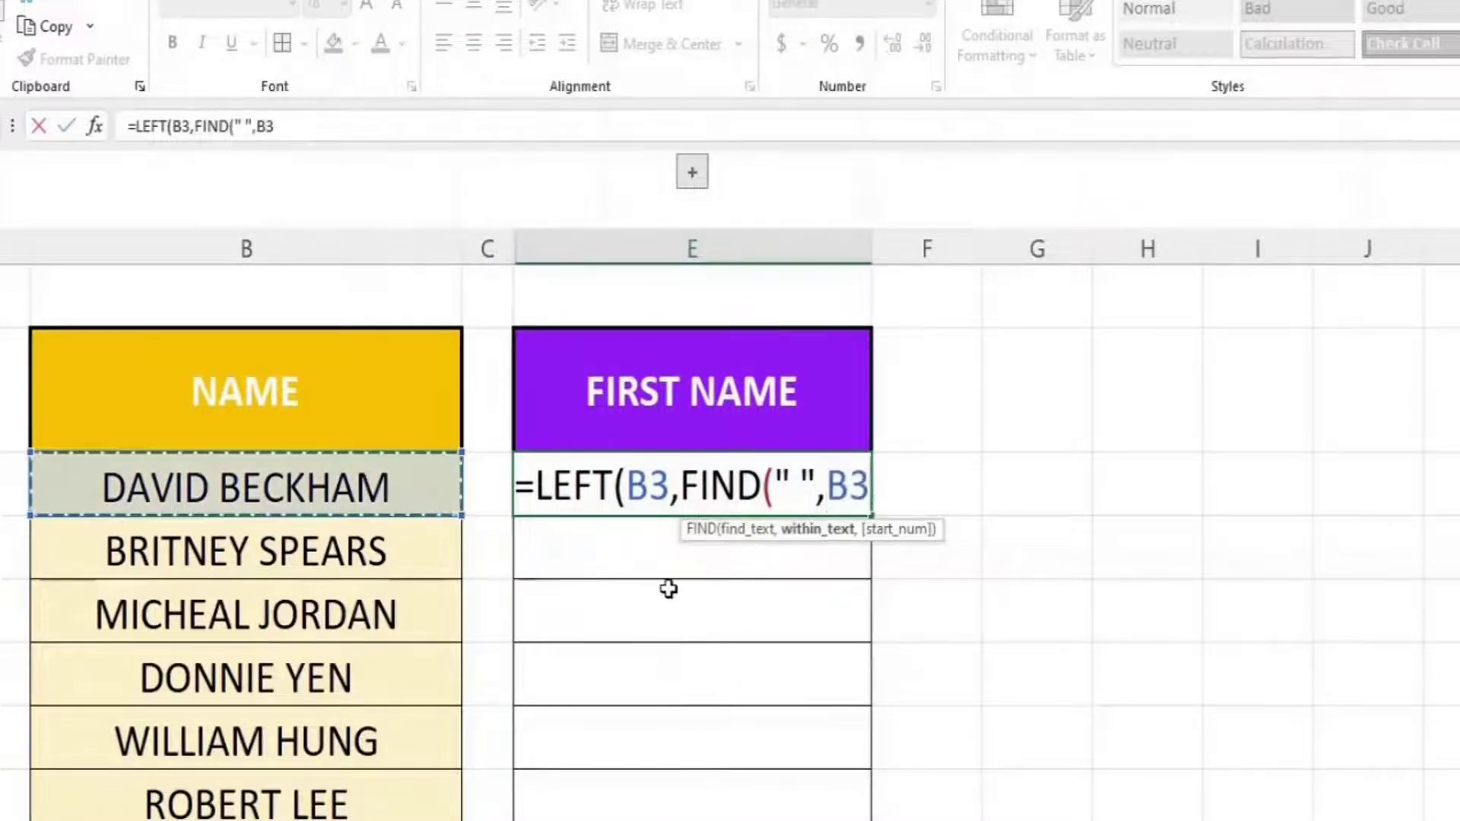
text()-1))
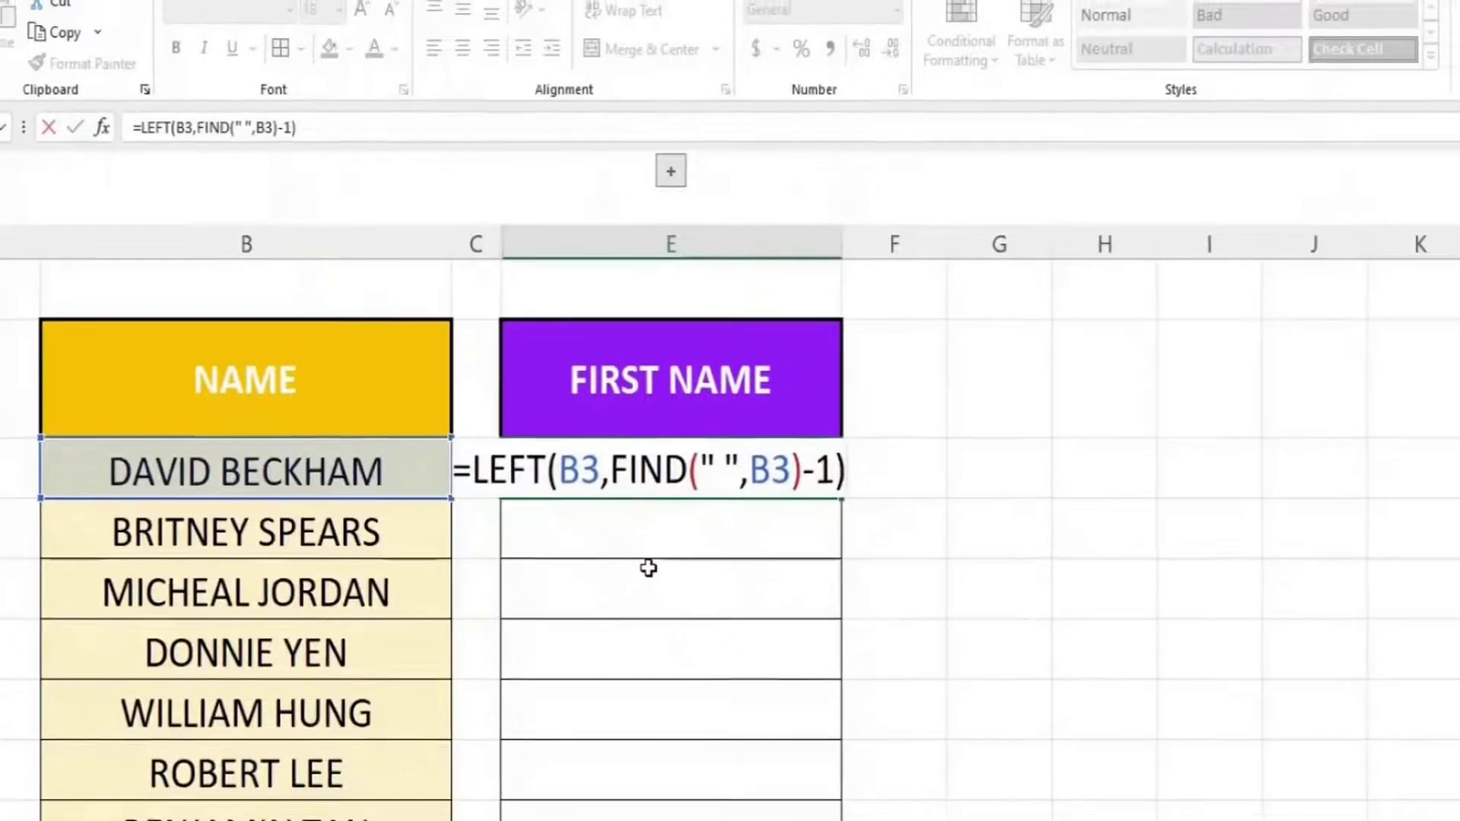
key(Return)
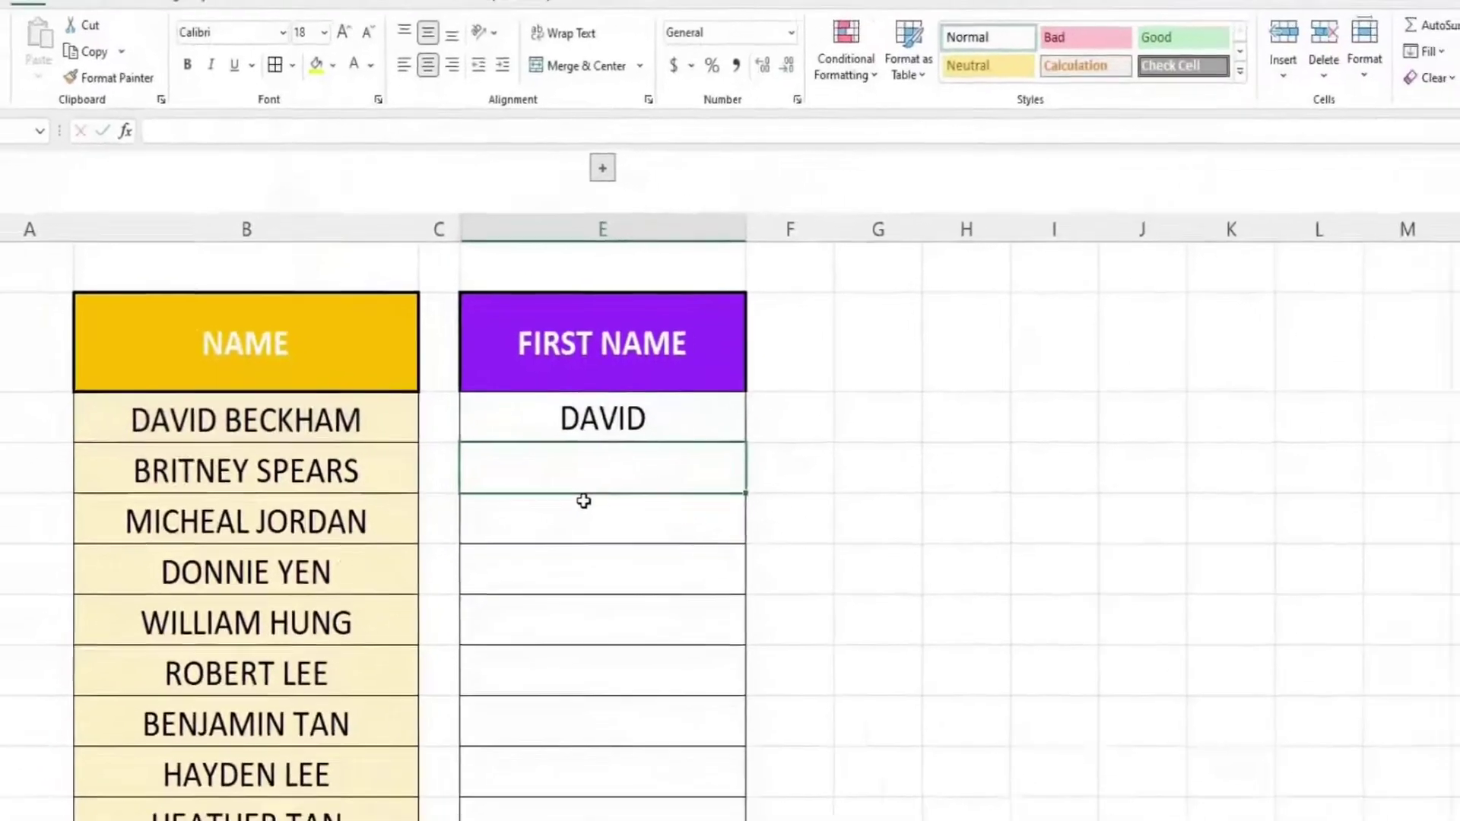
Fill the combined LEFT and FIND formula from E3 down through E11
click(647, 380)
drag(658, 393, 651, 584)
drag(651, 584, 646, 716)
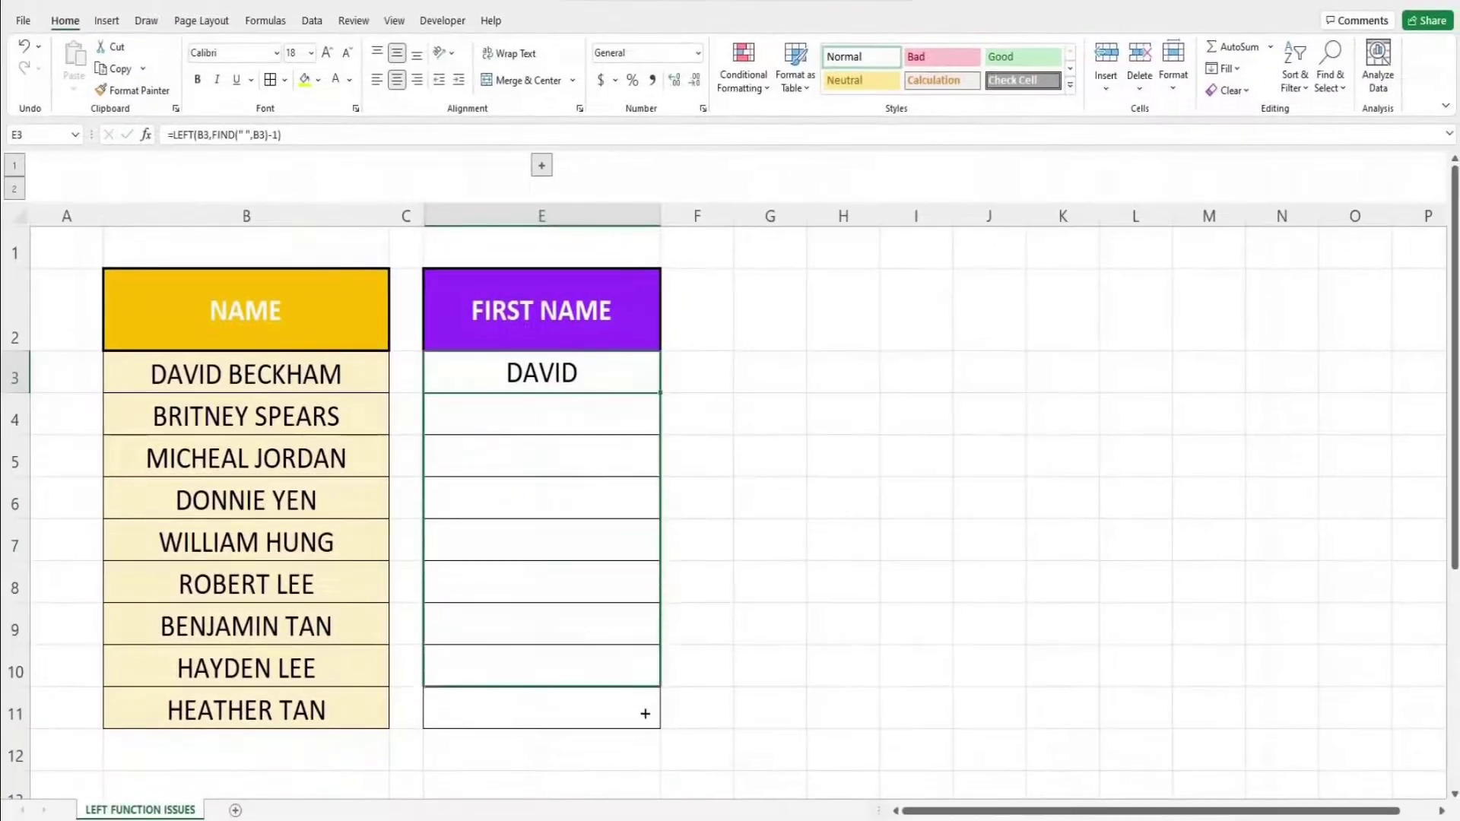
click(772, 720)
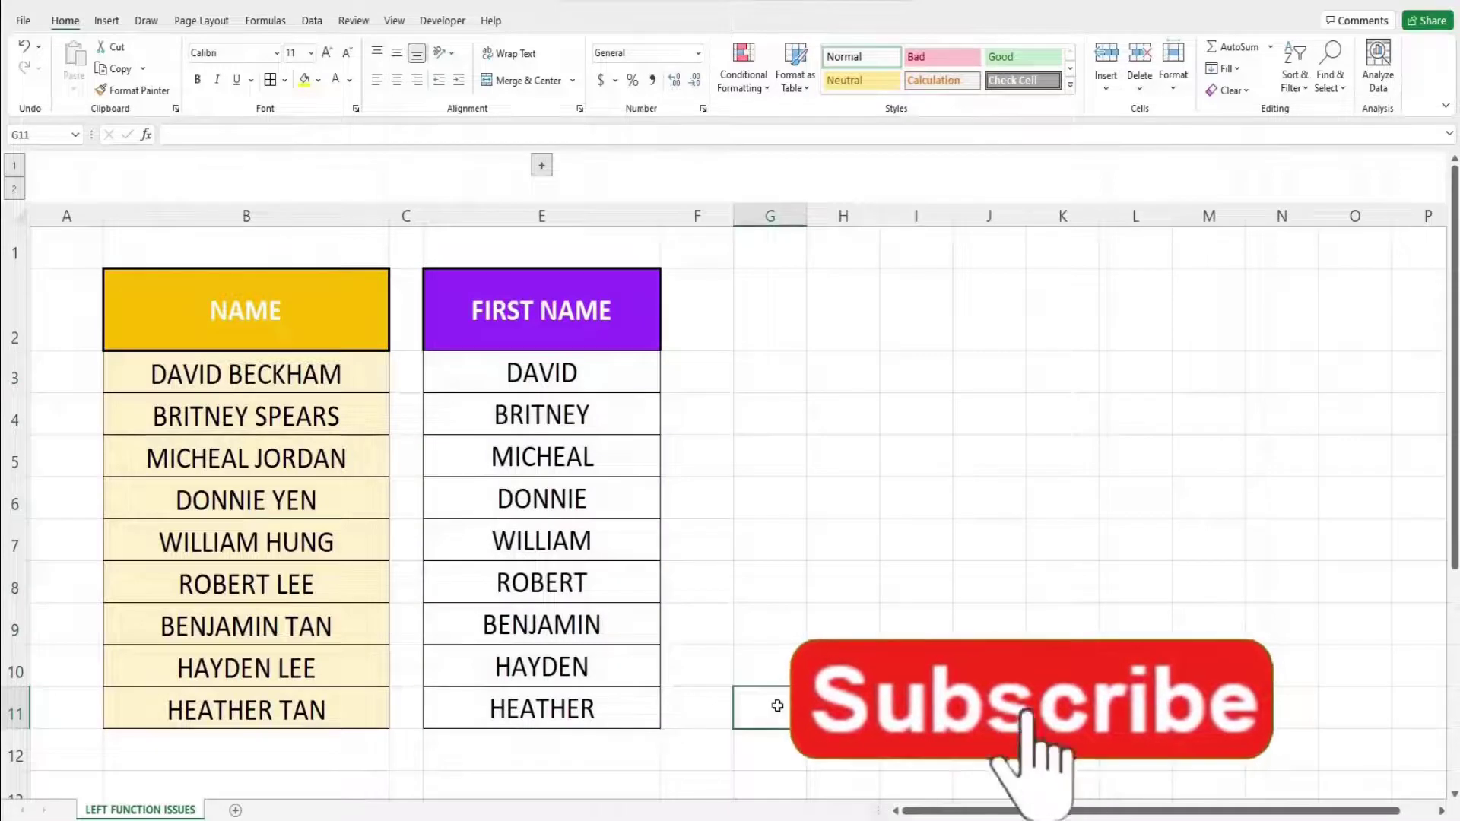
Enter the formula =LEFT(B3,5) in cell G3, outside the table
click(777, 369)
text(=)
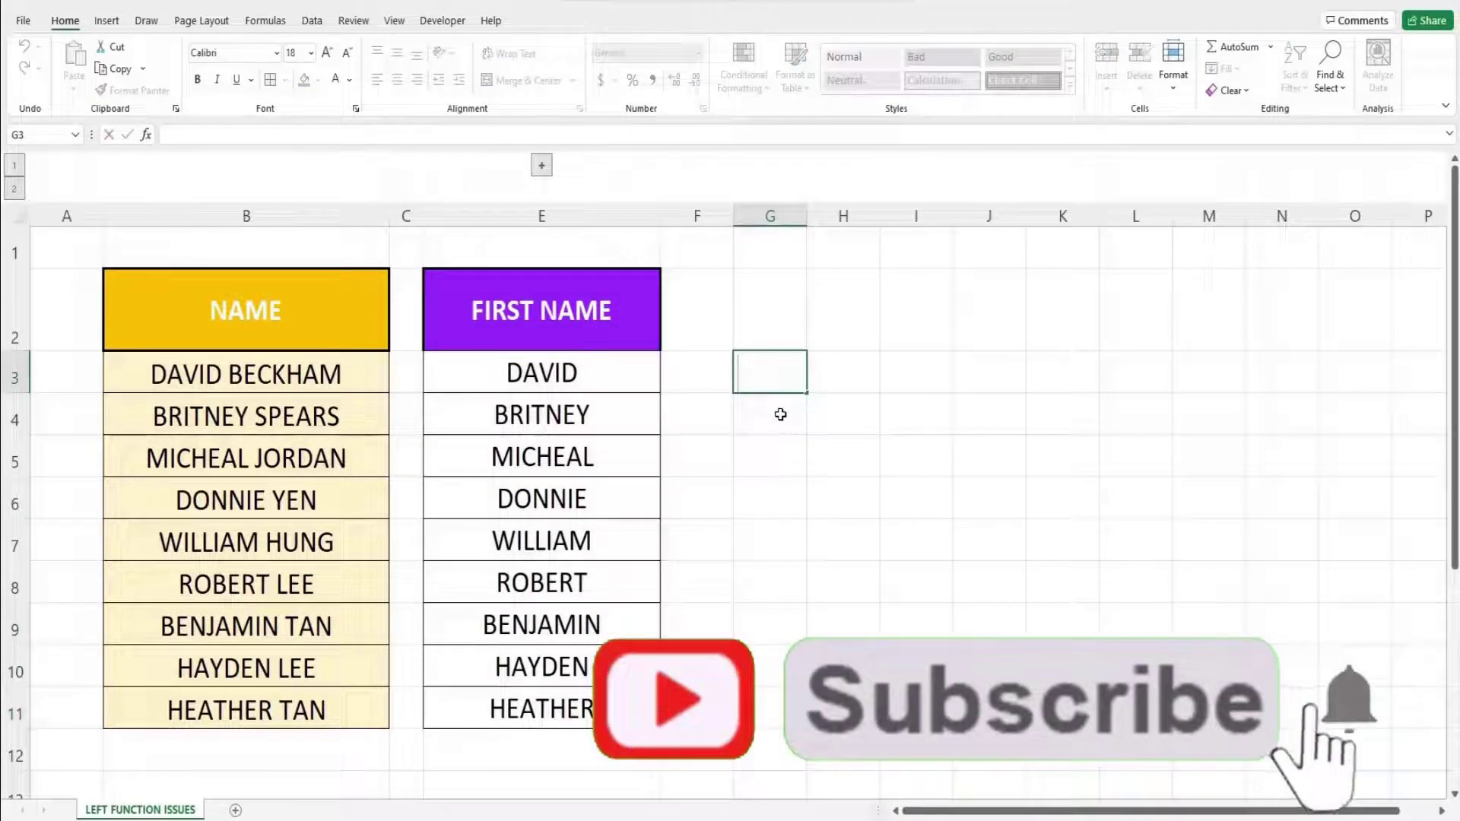
text(LEF)
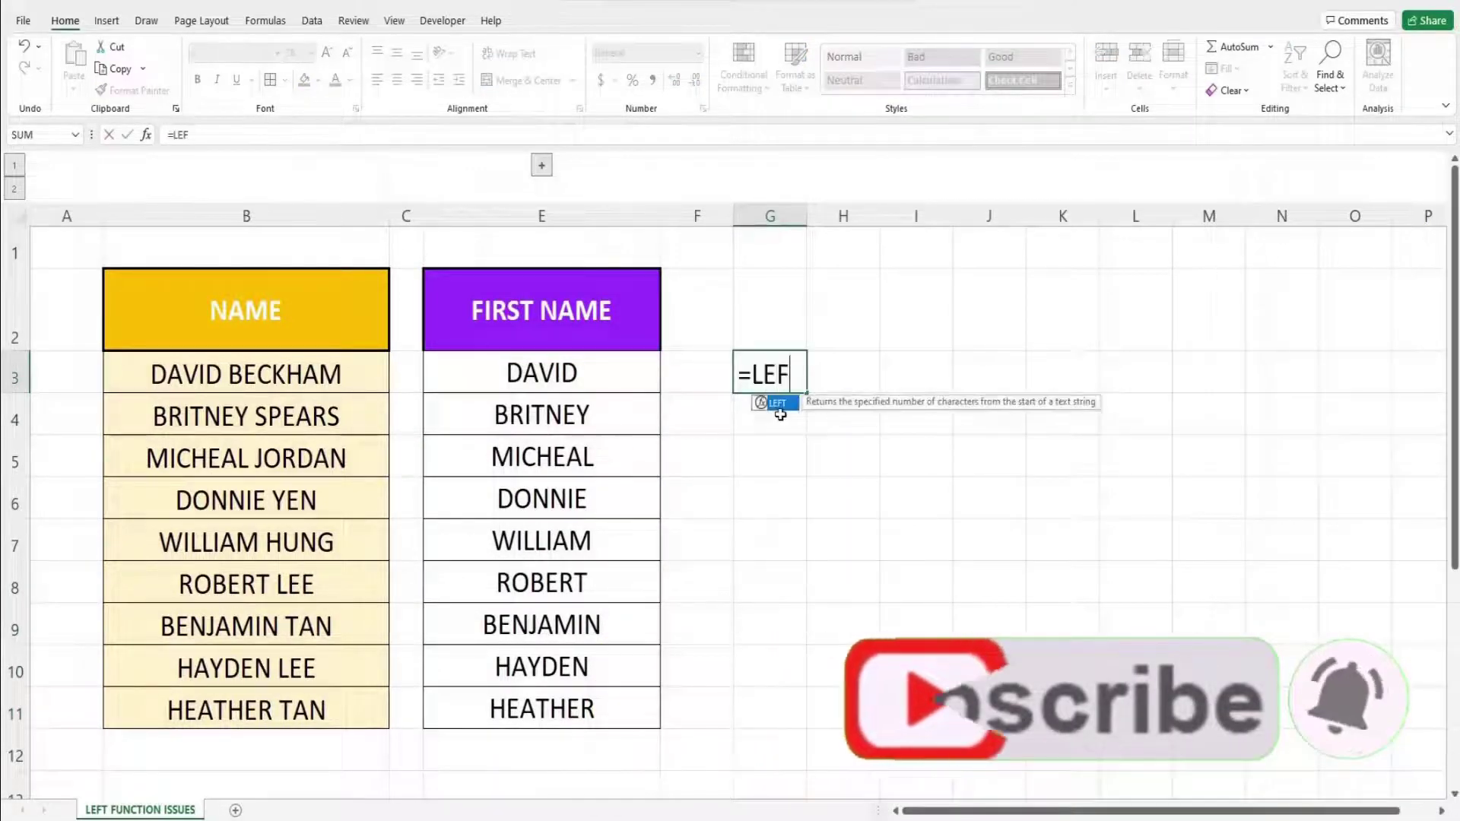
text(T()
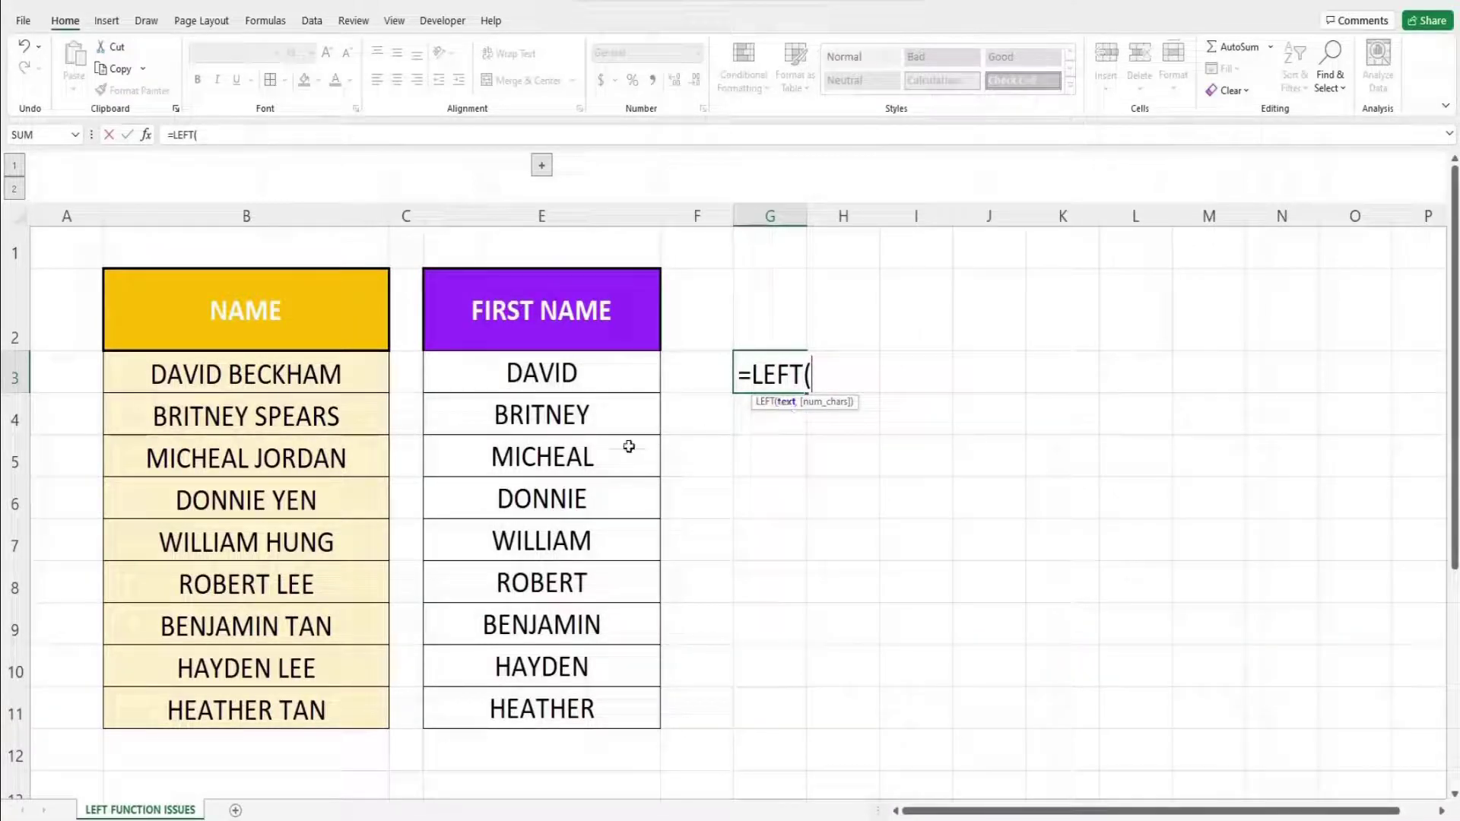
key(Left)
key(Left)
key(Left)
key(Left)
text(,)
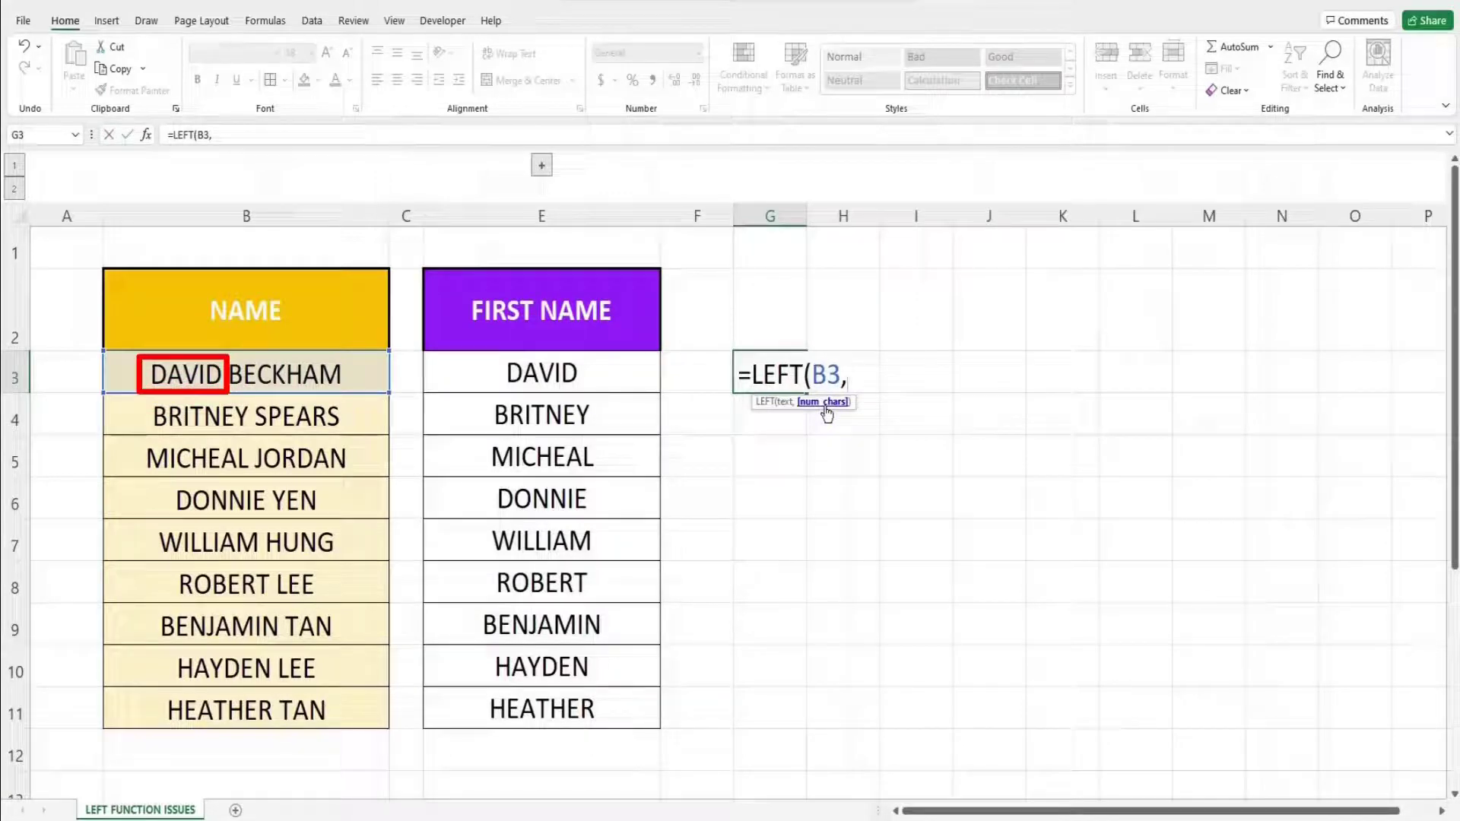
text(5))
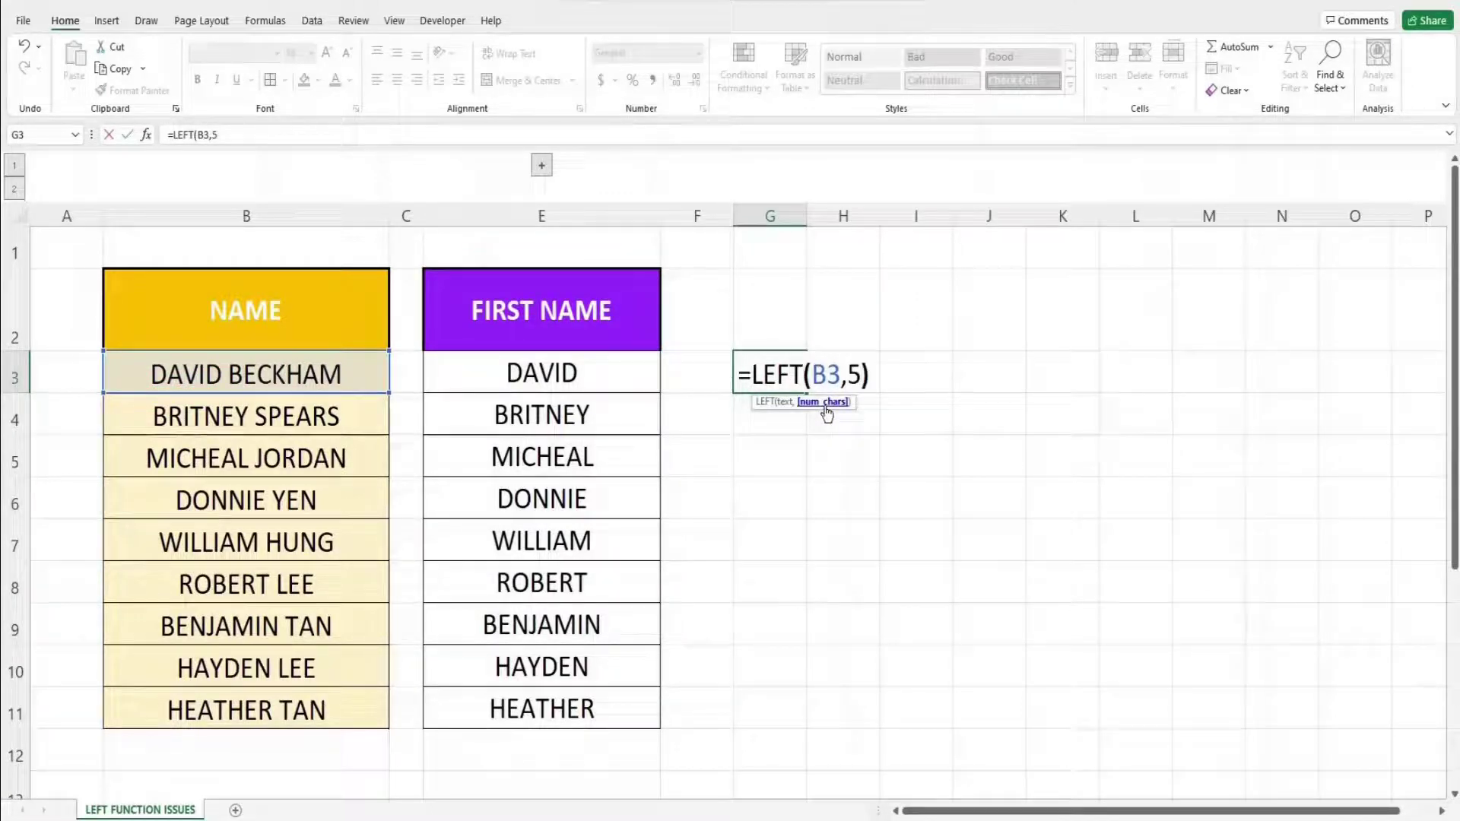
key(Return)
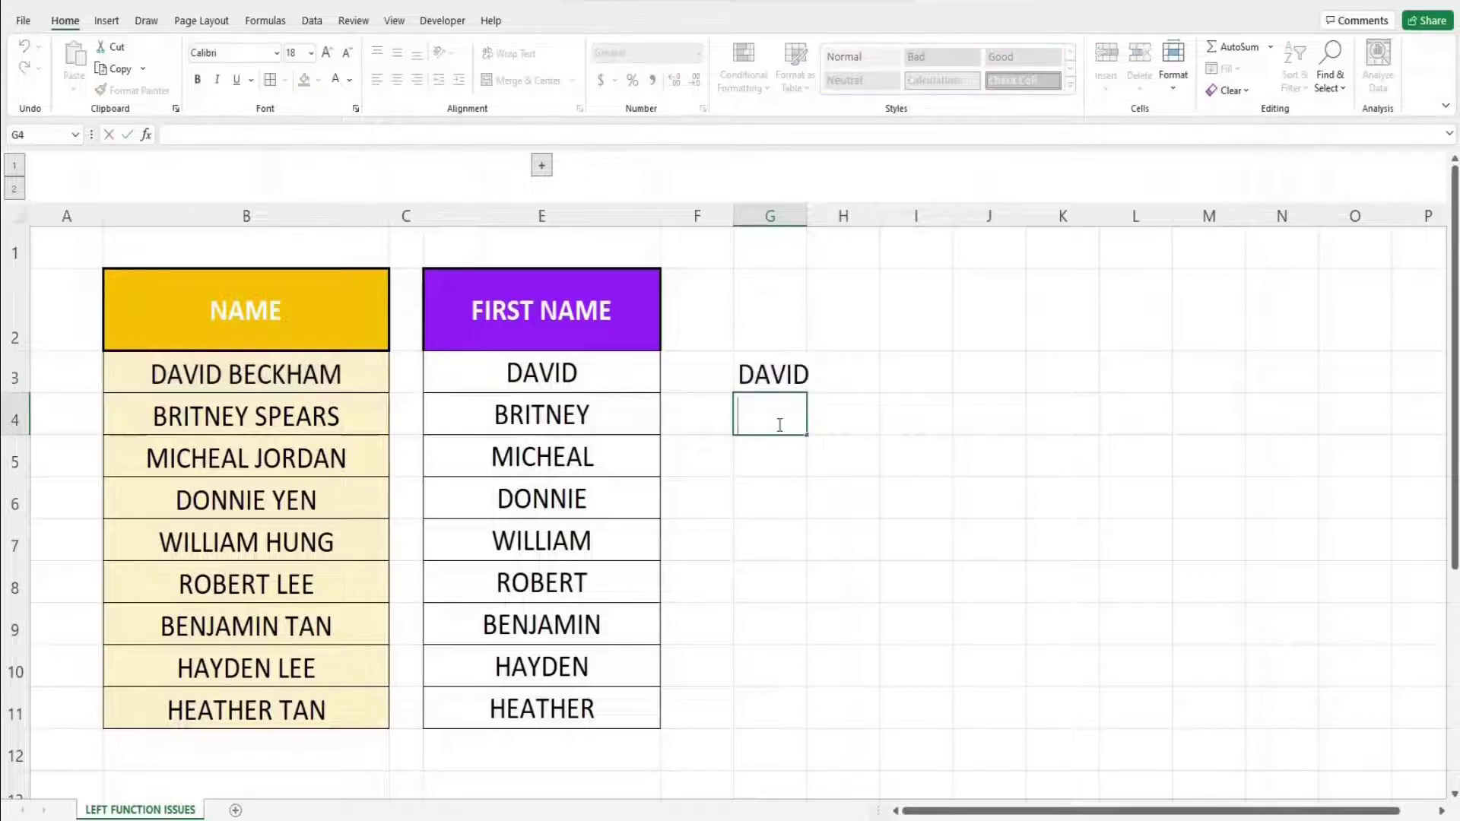
Enter the formula =LEFT(B4,7) in cell G4 to extract the second person's first name
text(=LEFT()
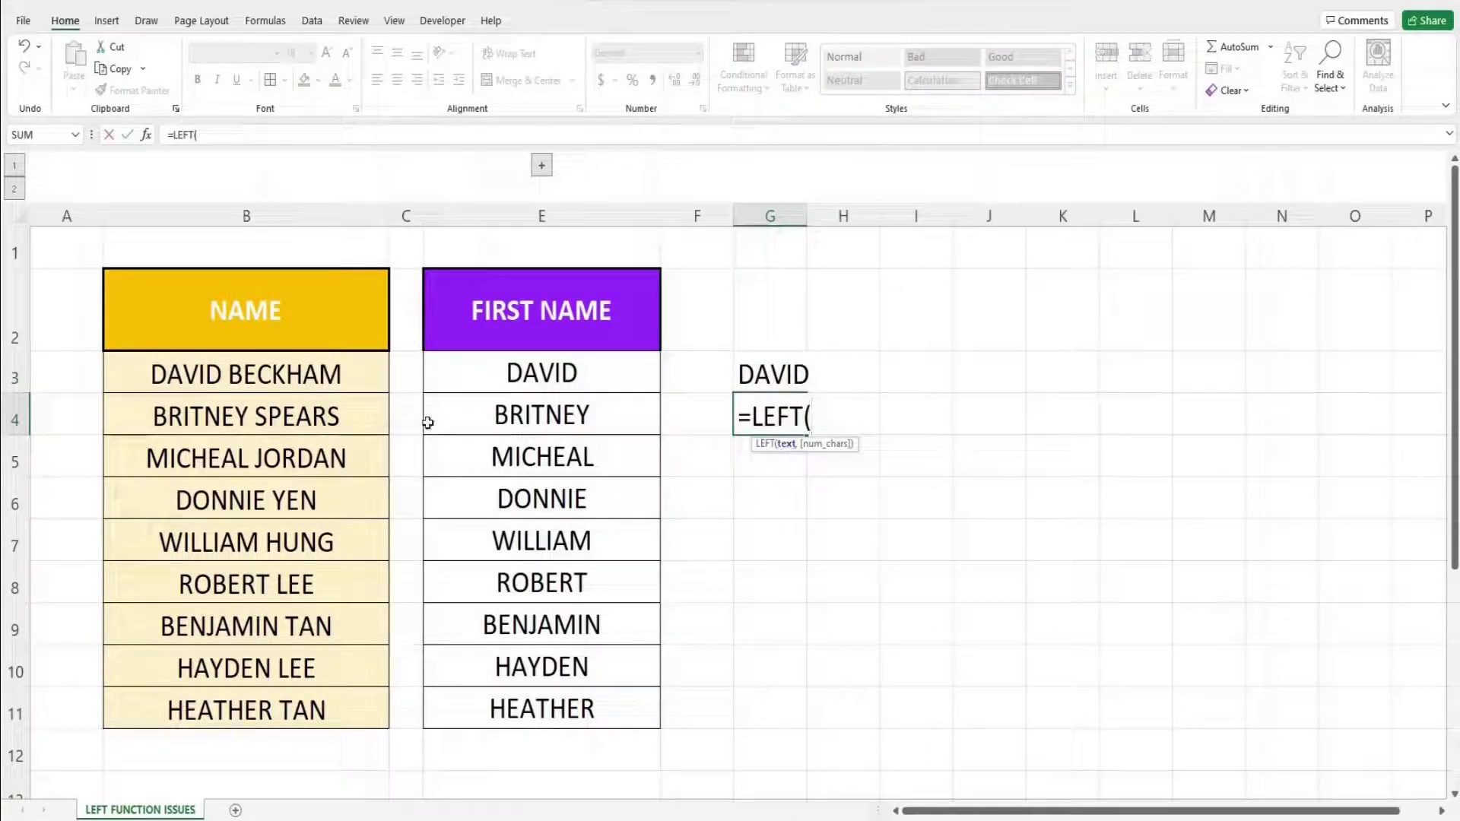
click(368, 416)
text(,7)
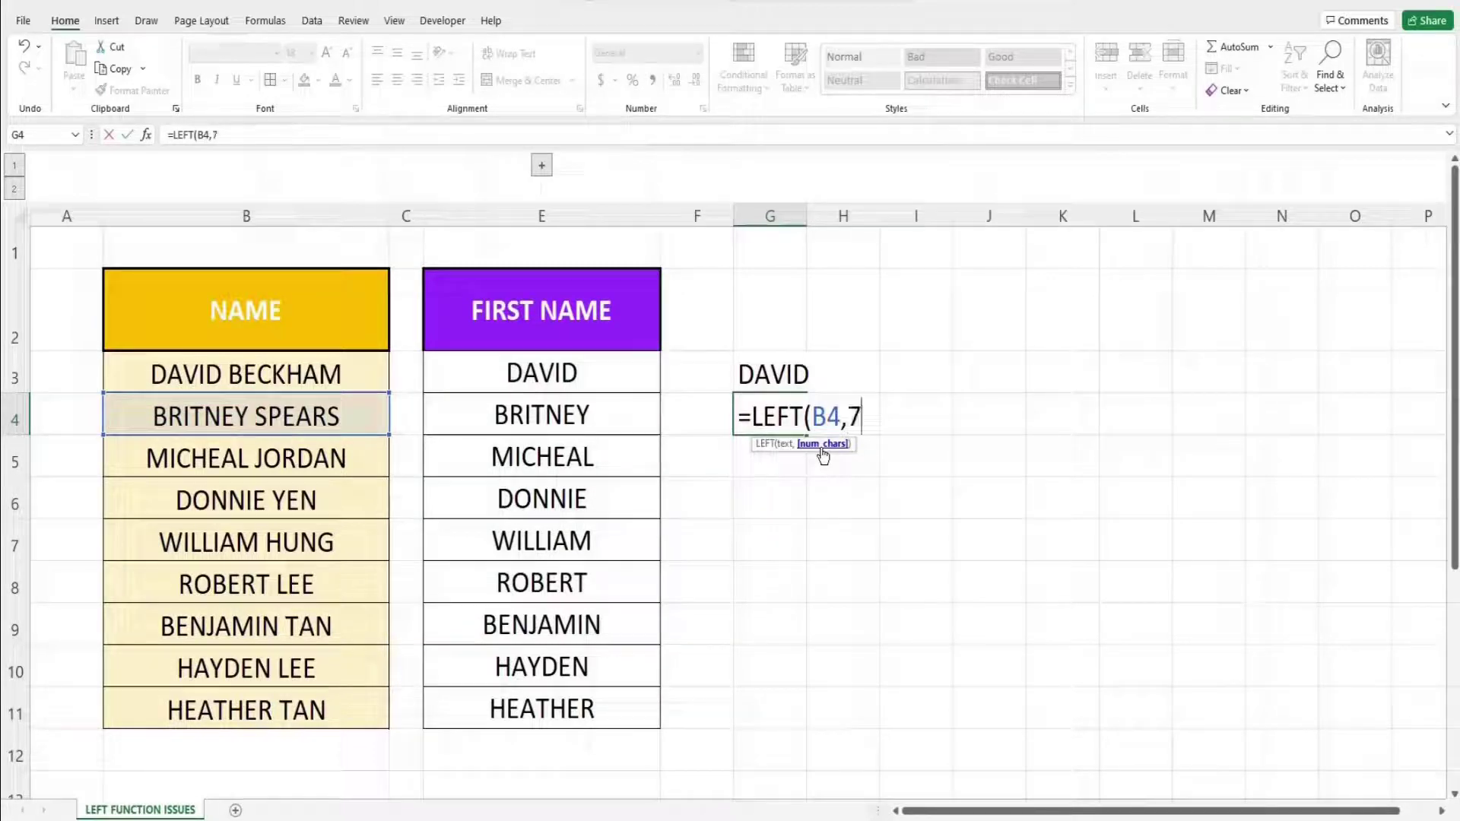
text())
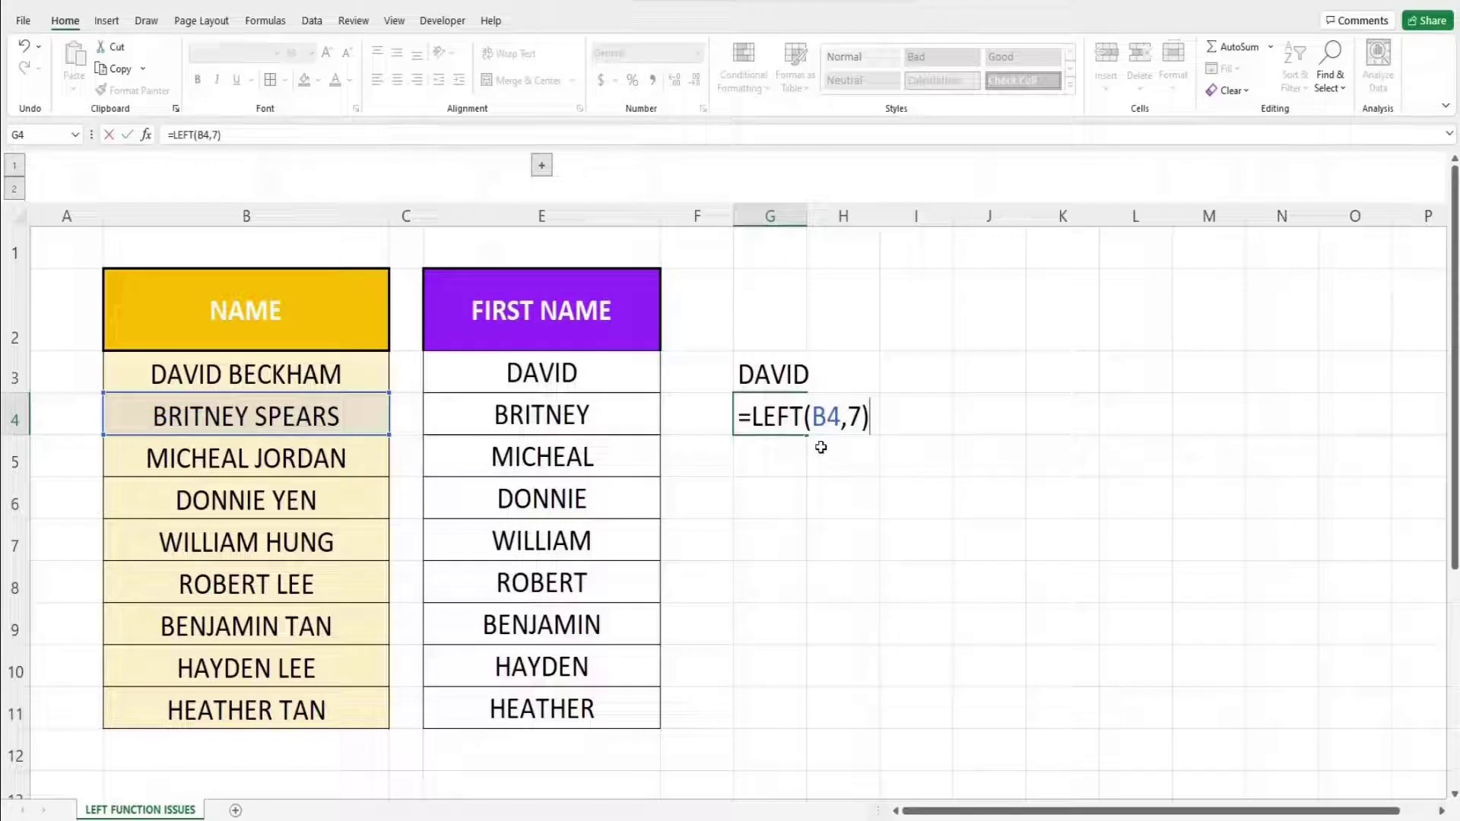
key(Return)
key(Return)
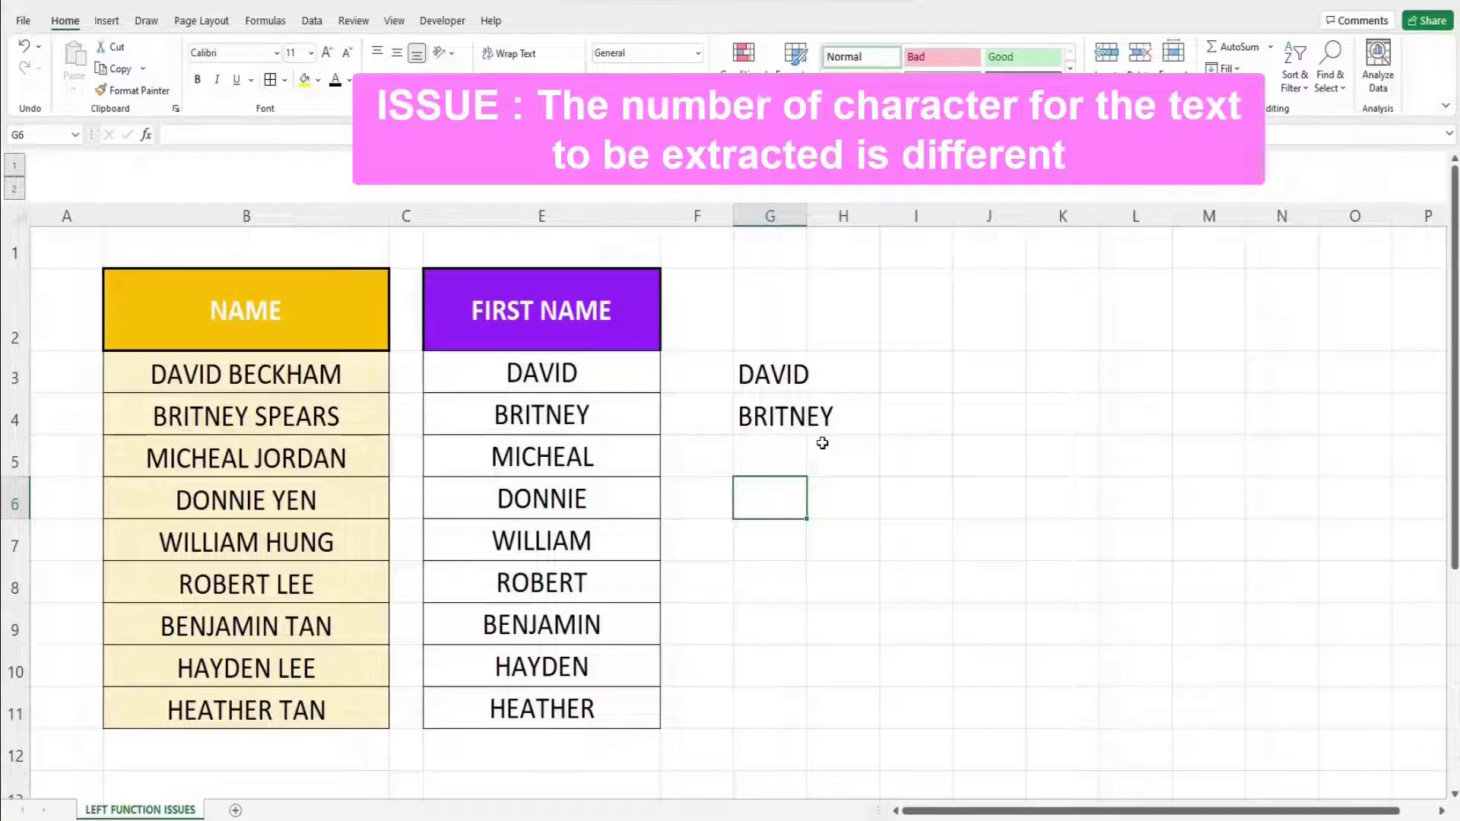
Clear the trial formulas in G3:G4 and the first-name results in E3:E11
drag(790, 380, 779, 416)
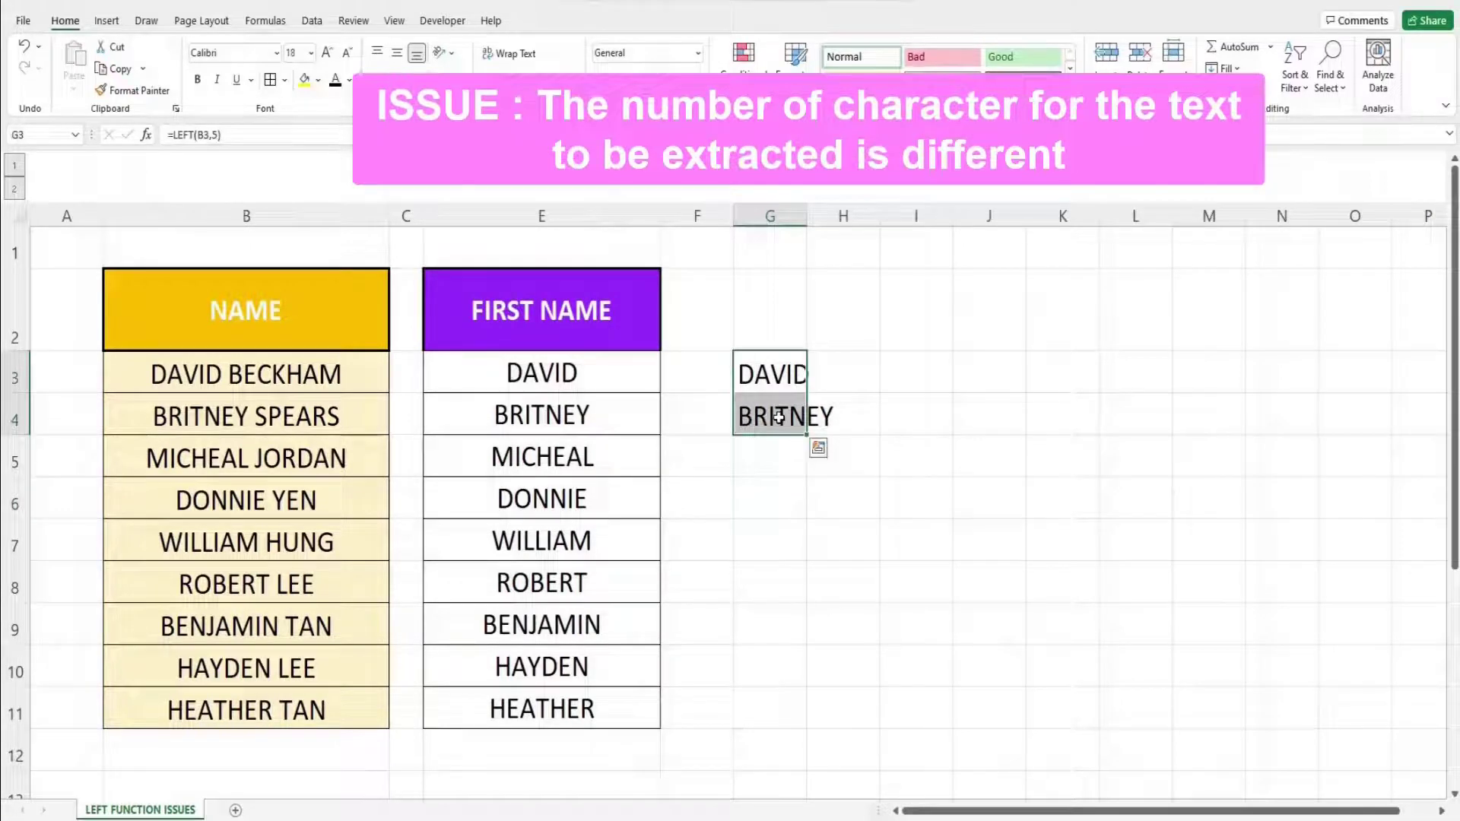
key(Delete)
drag(612, 378, 606, 707)
key(Delete)
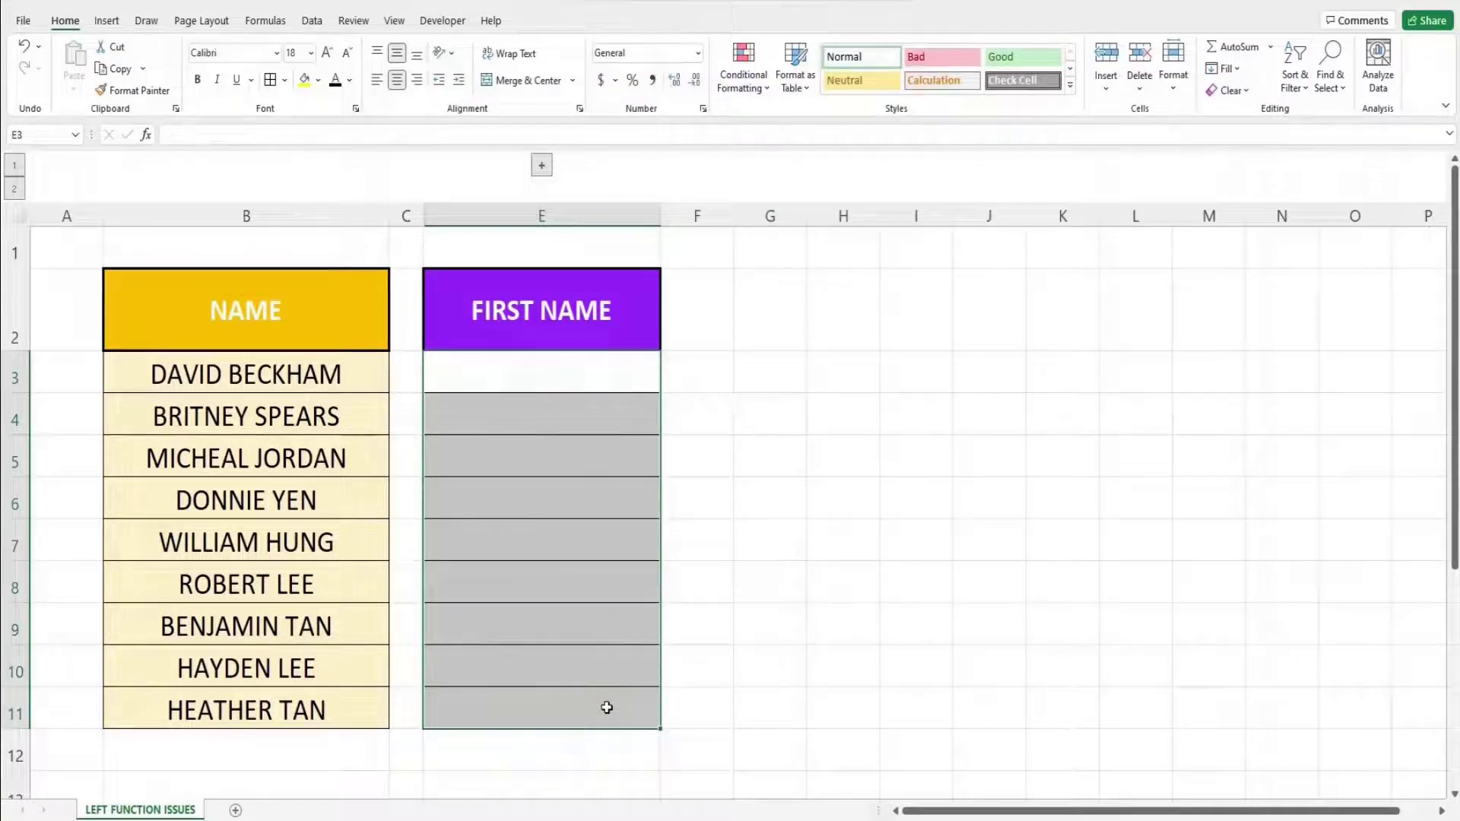
Expand the collapsed column group to reveal column D, and set the font color of cell D1 to black
click(541, 166)
click(549, 241)
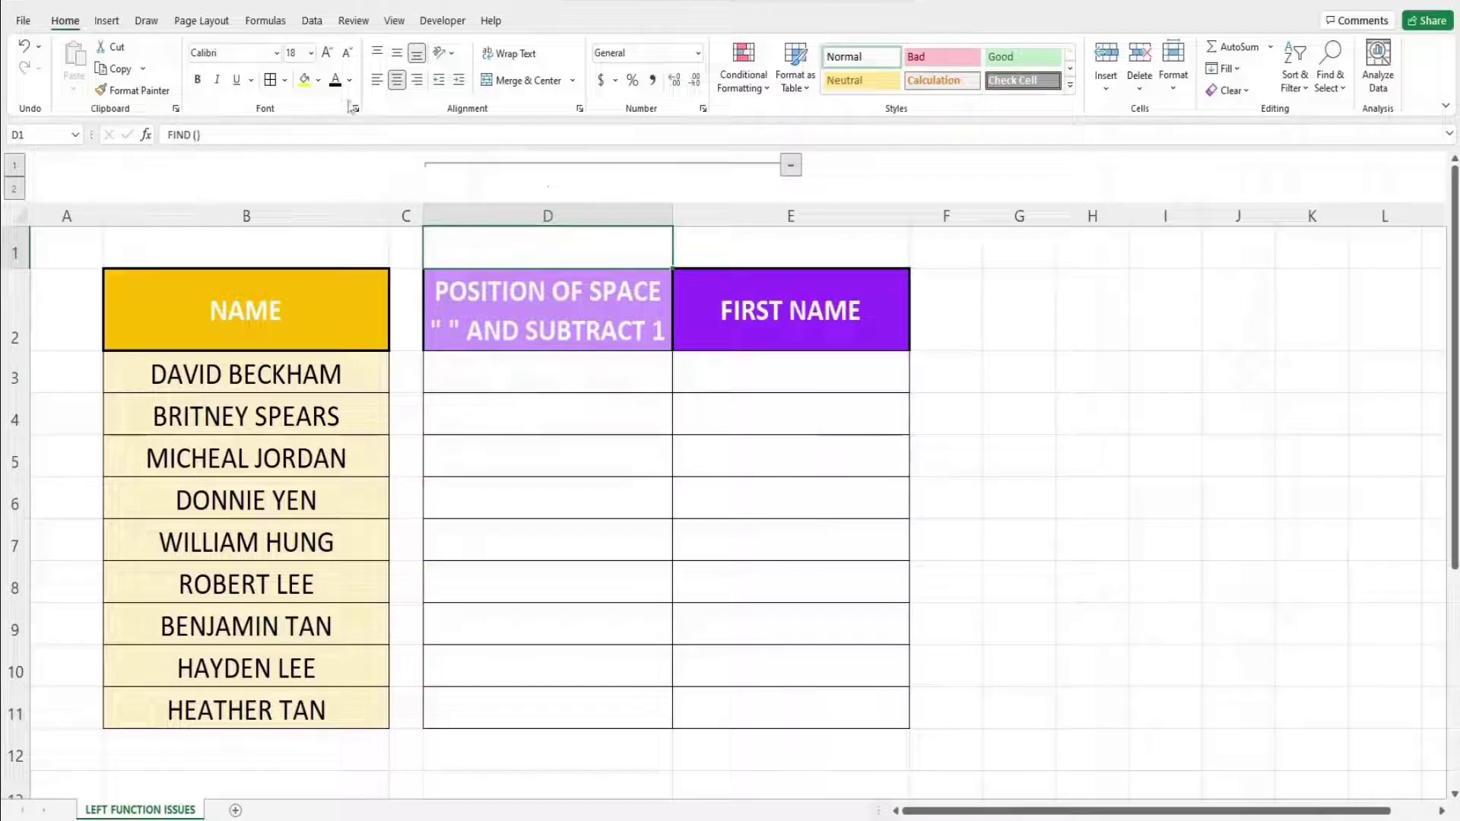
click(334, 80)
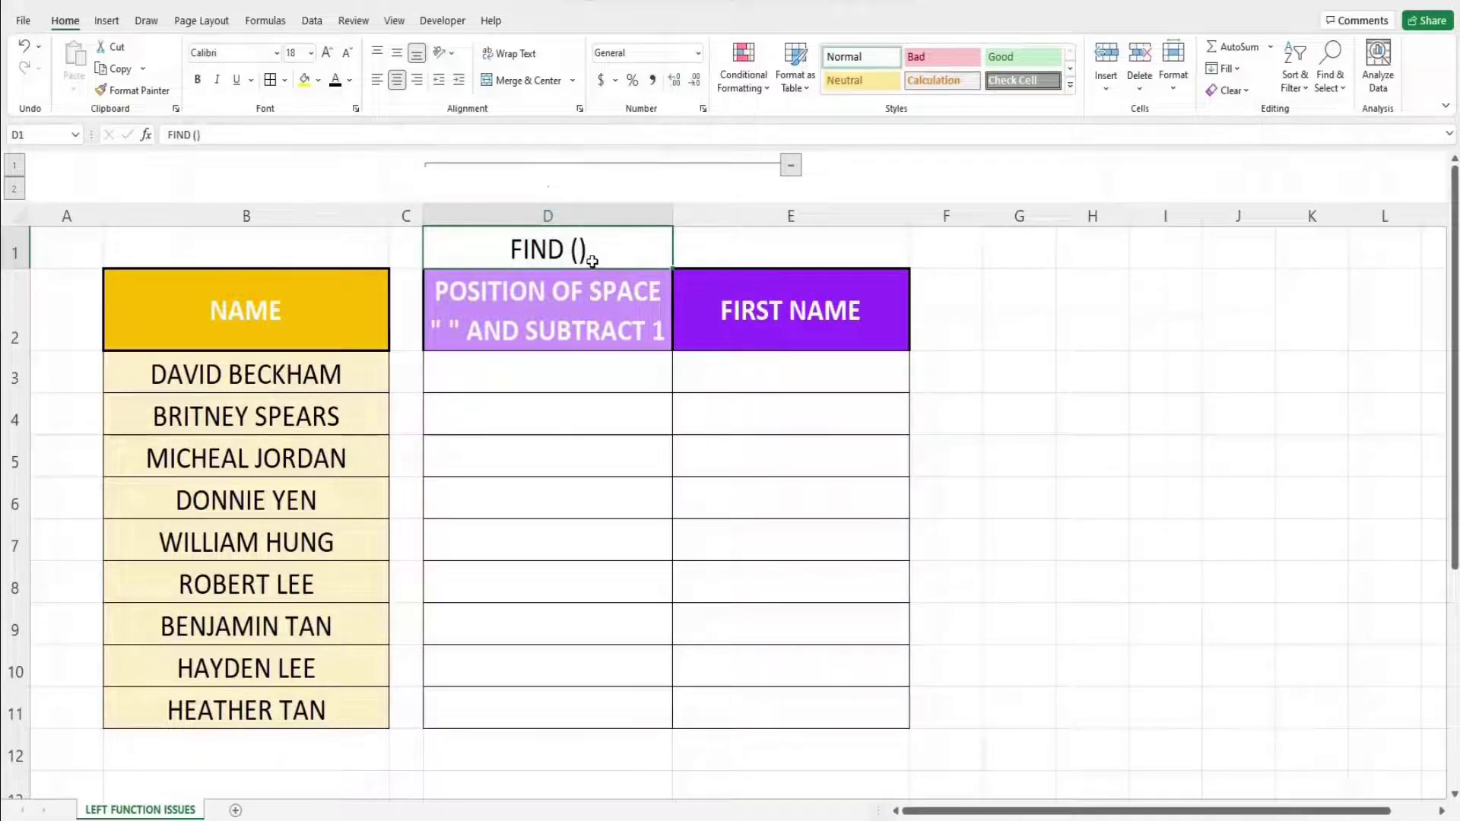
Enter the formula =FIND(" ",B3) in cell D3 to locate the space in the first full name
double_click(553, 384)
text(=)
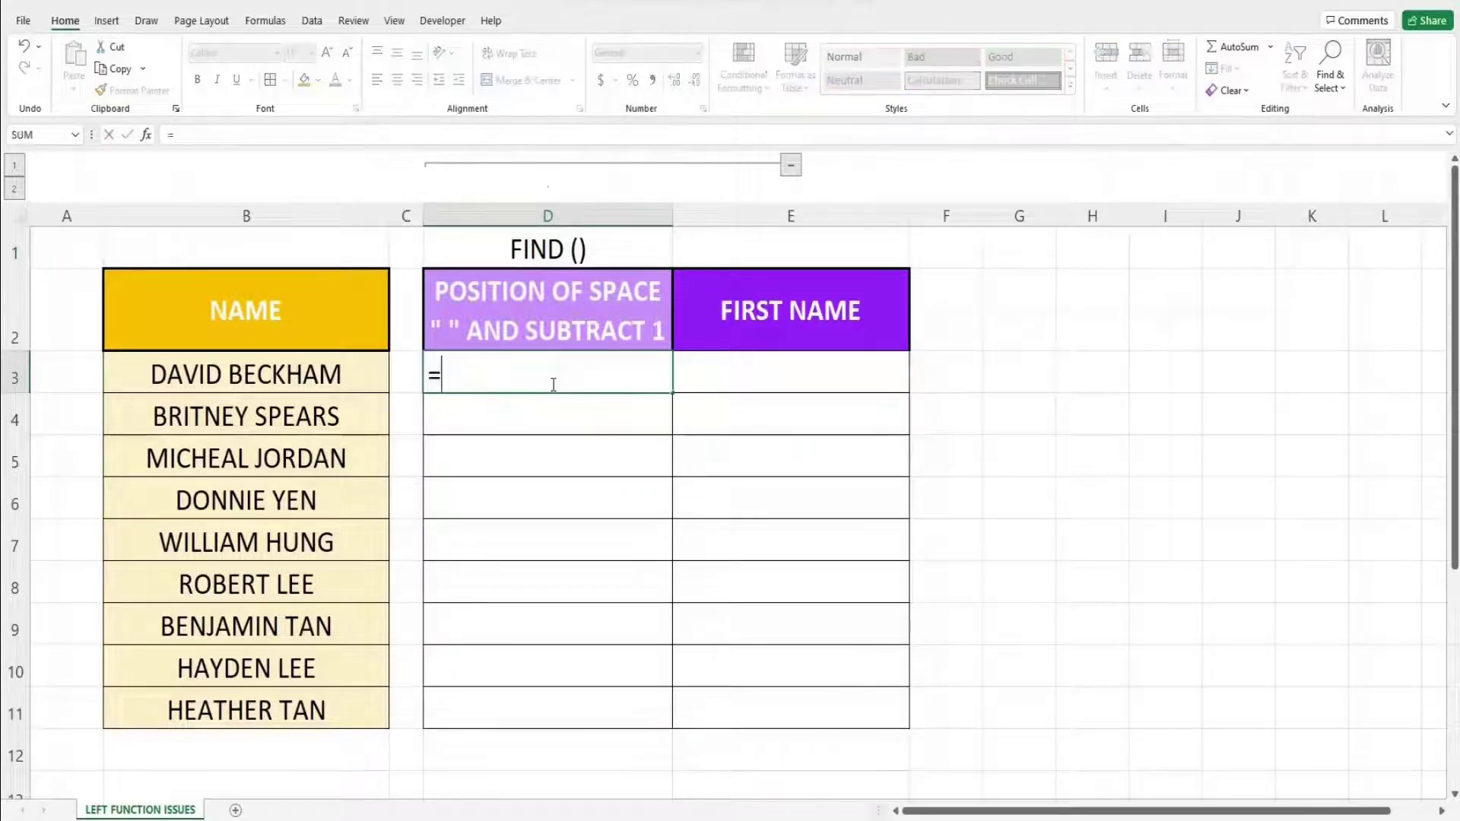
text(FIND)
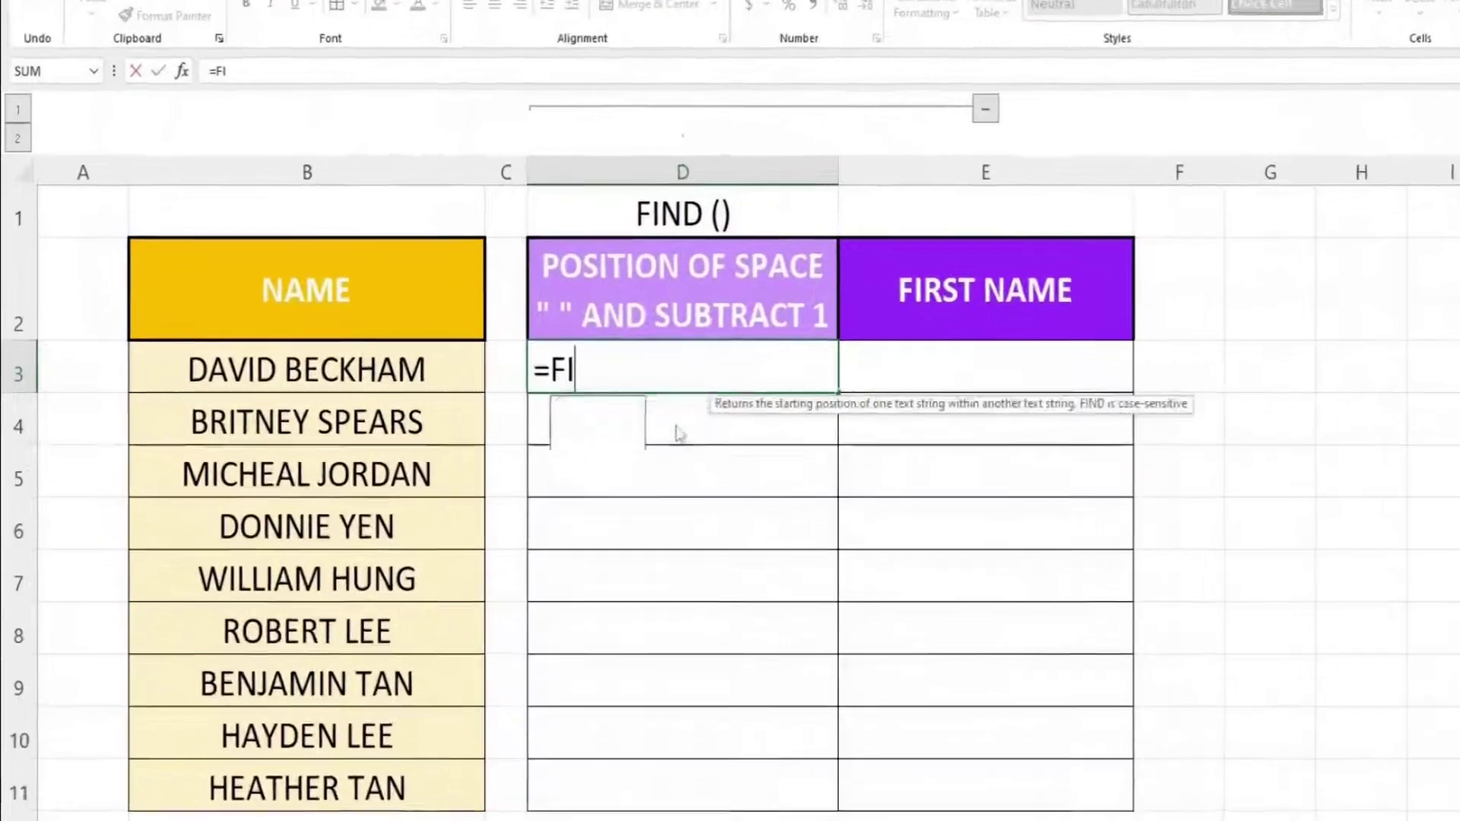
text(()
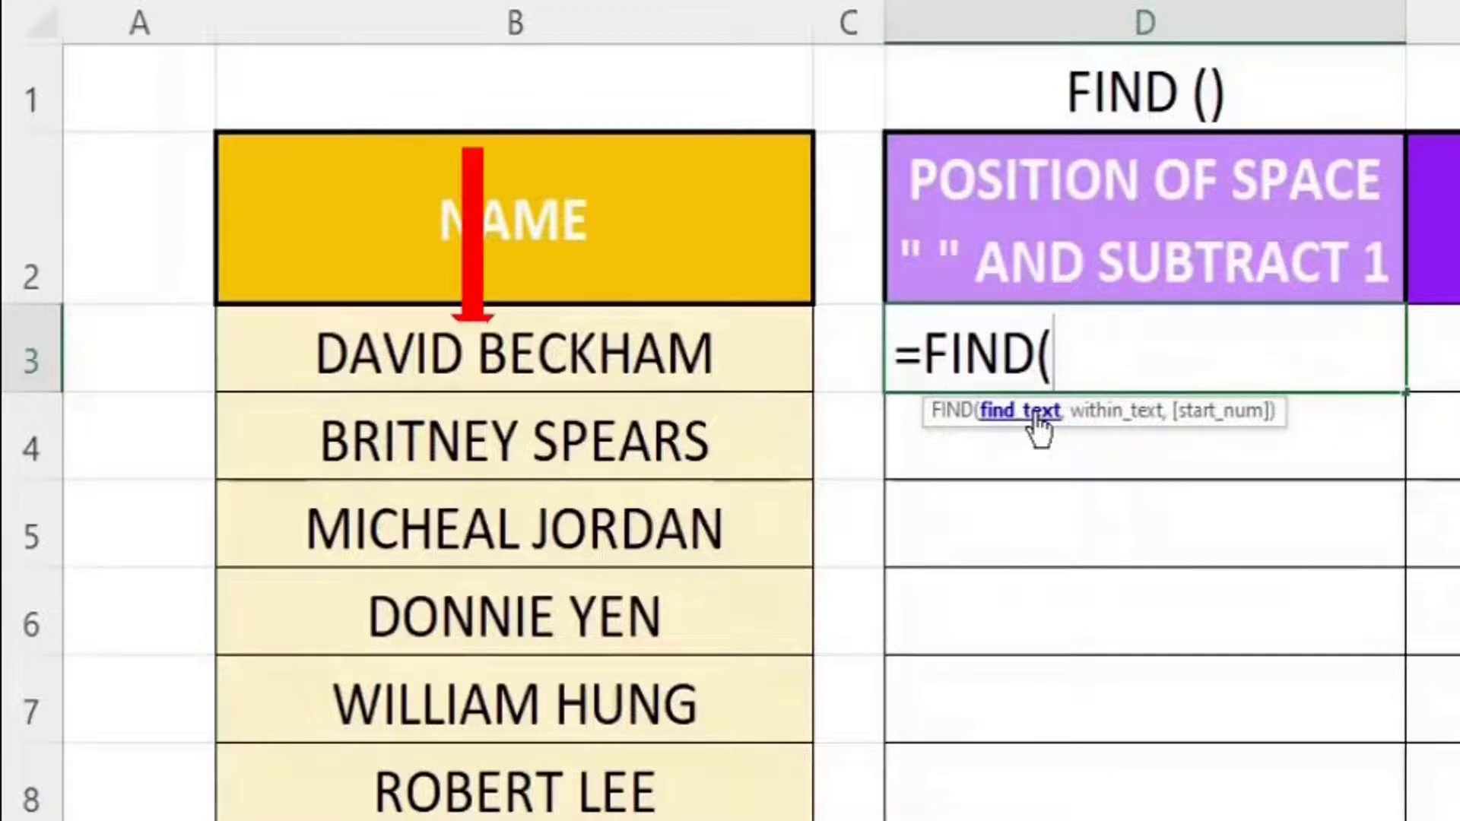
text(")
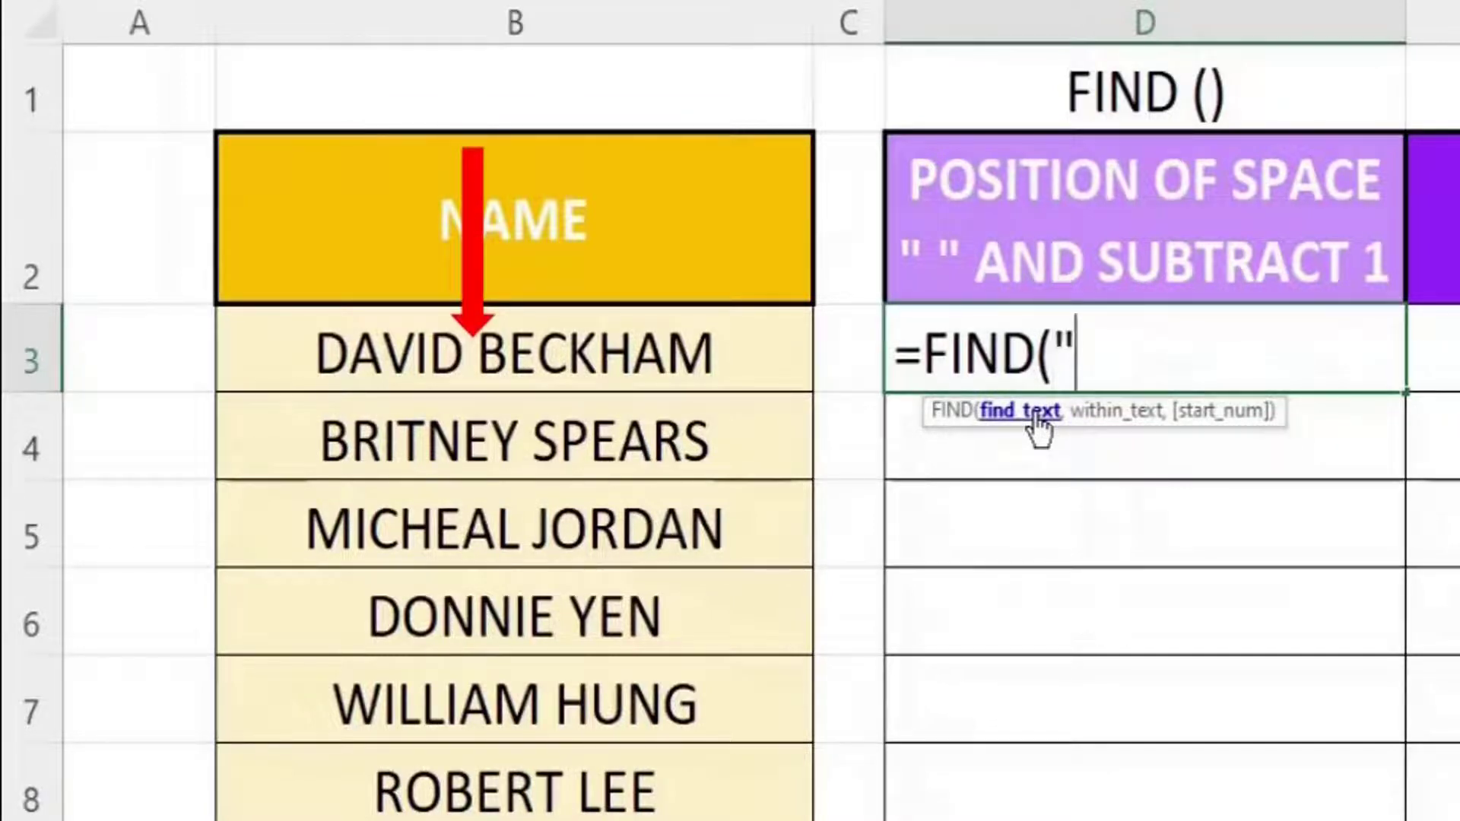
text( ",)
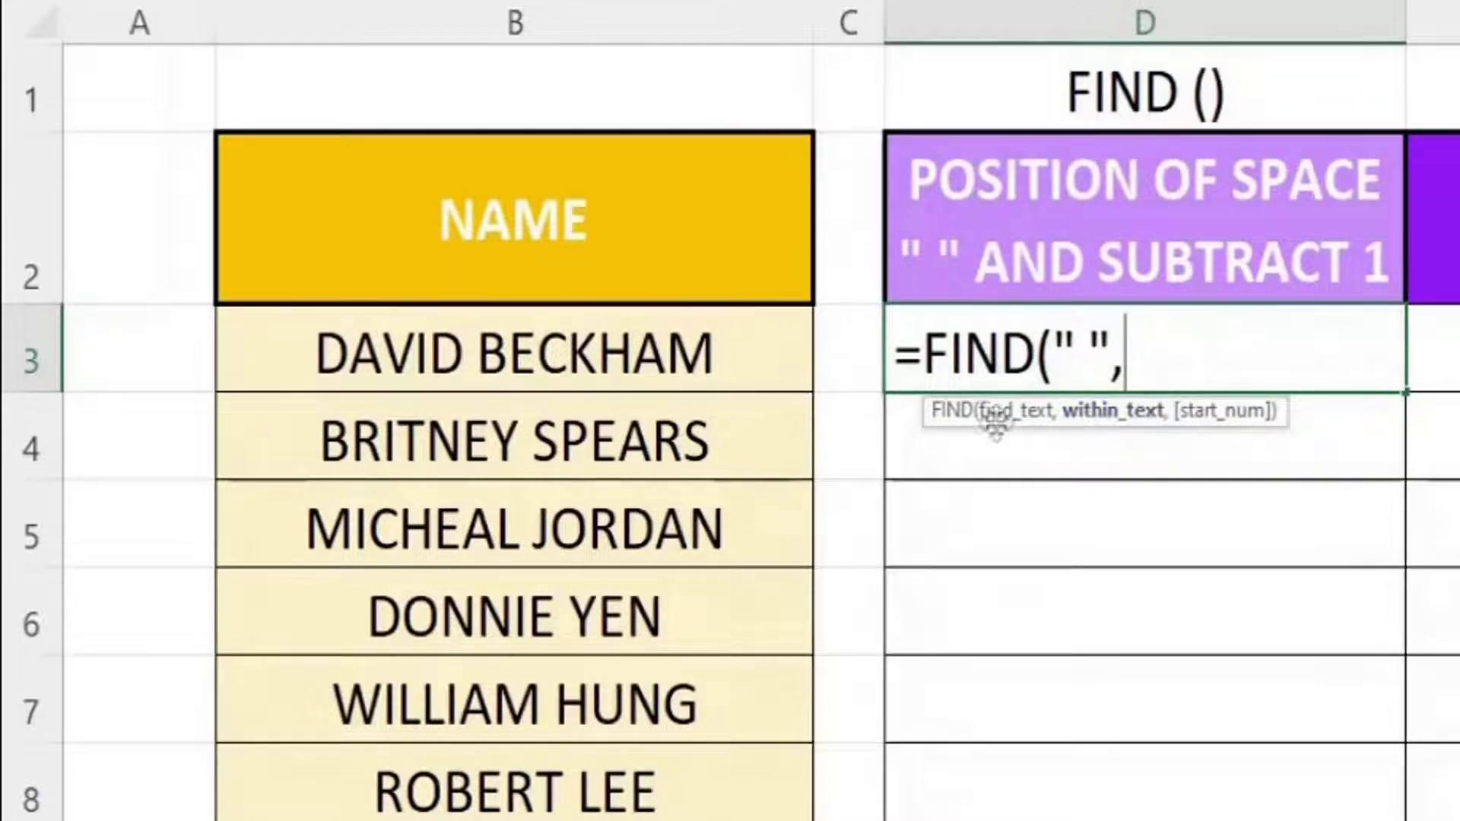
click(743, 350)
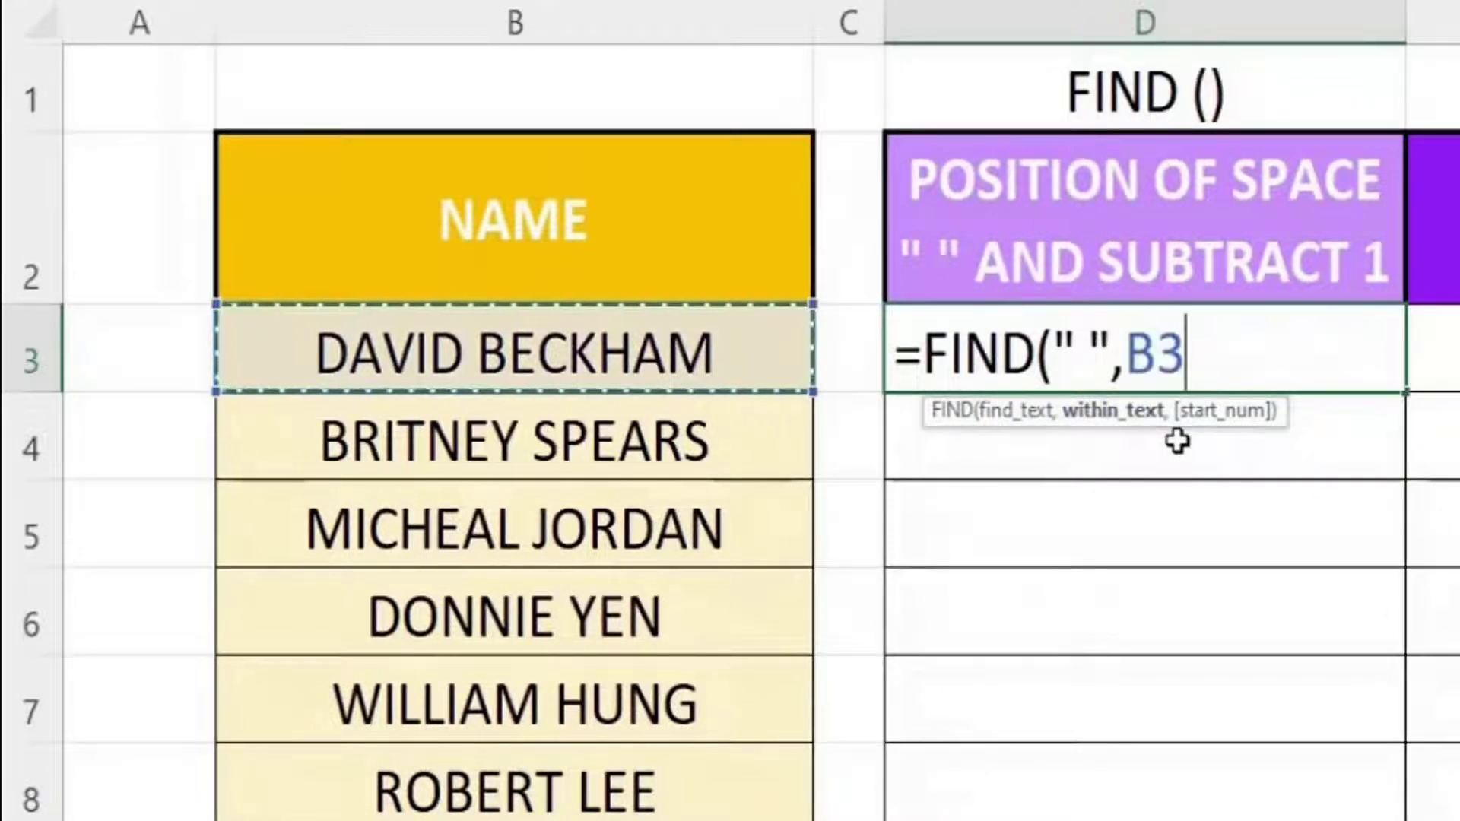
text())
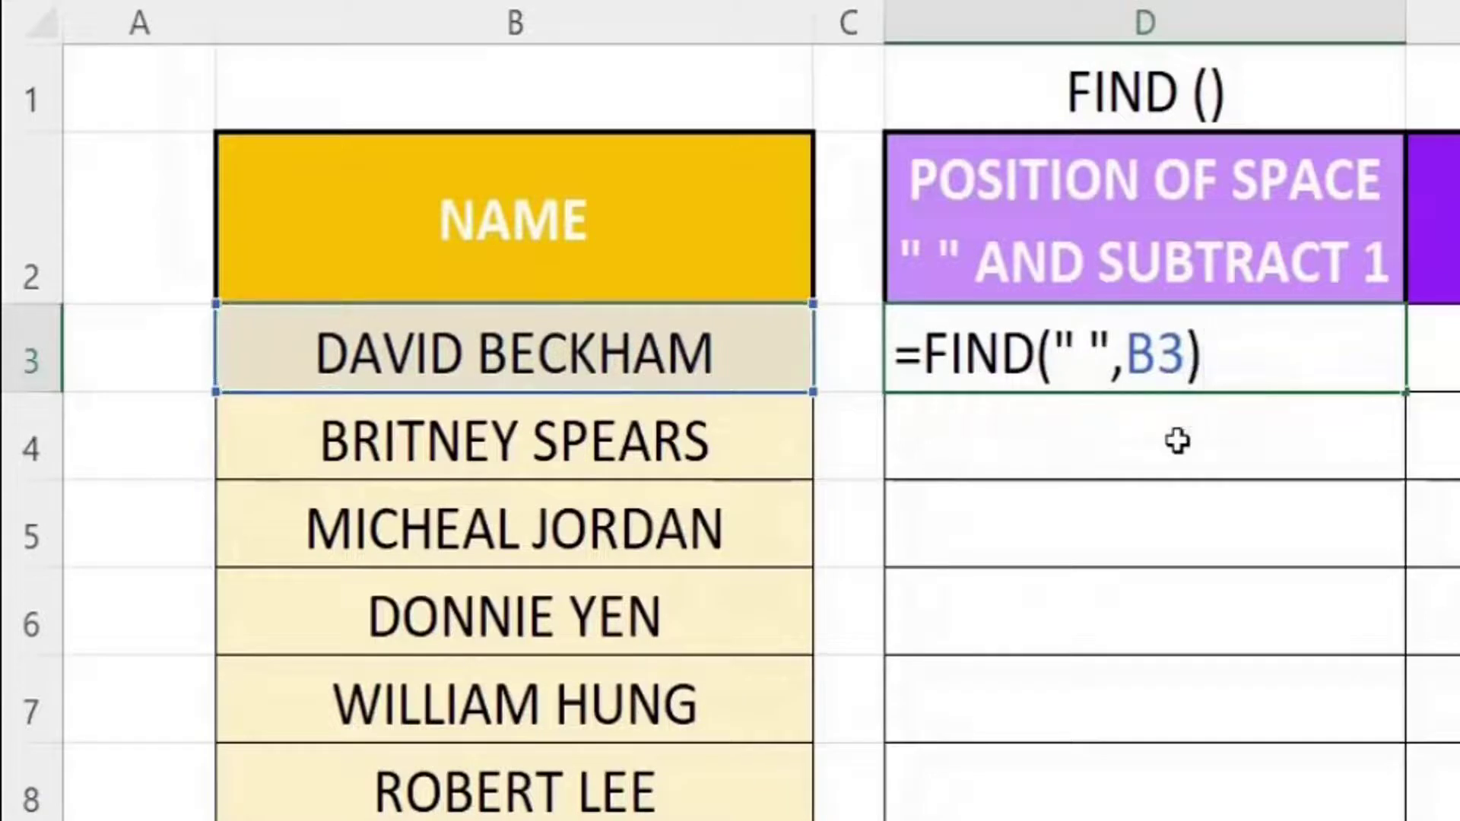
key(Return)
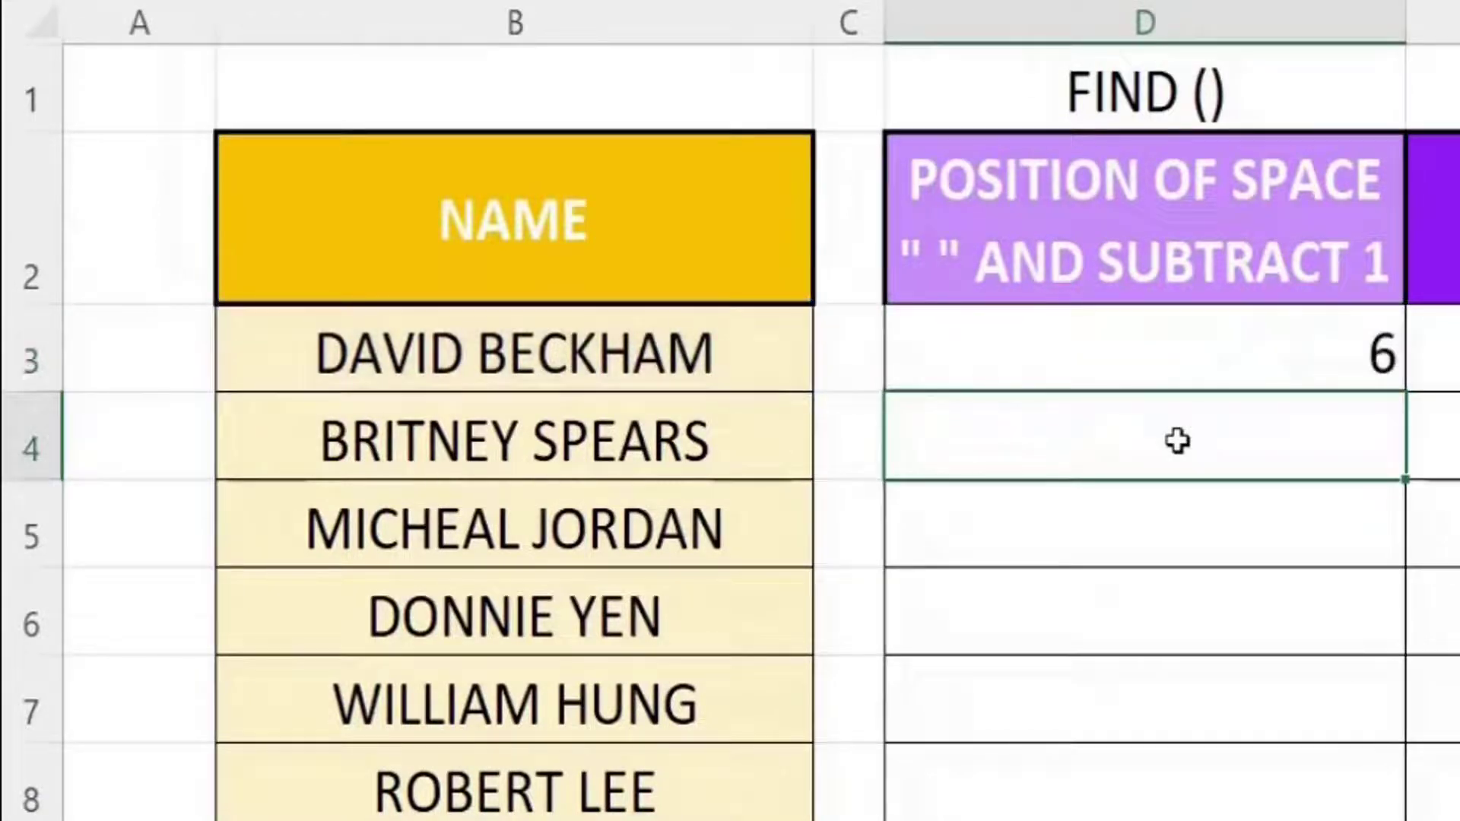
Center the result in cell D3 horizontally
click(1183, 356)
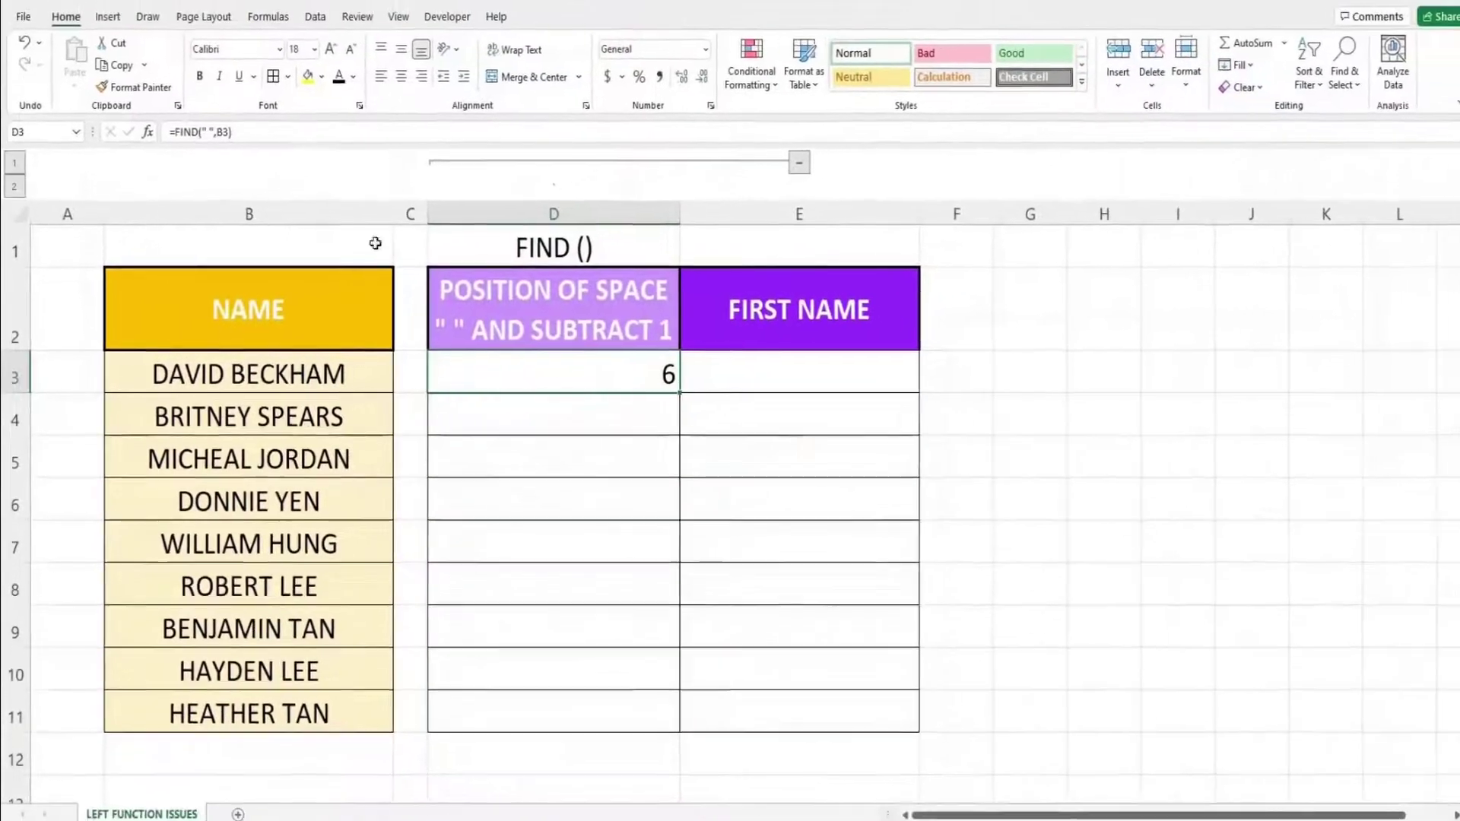
click(400, 77)
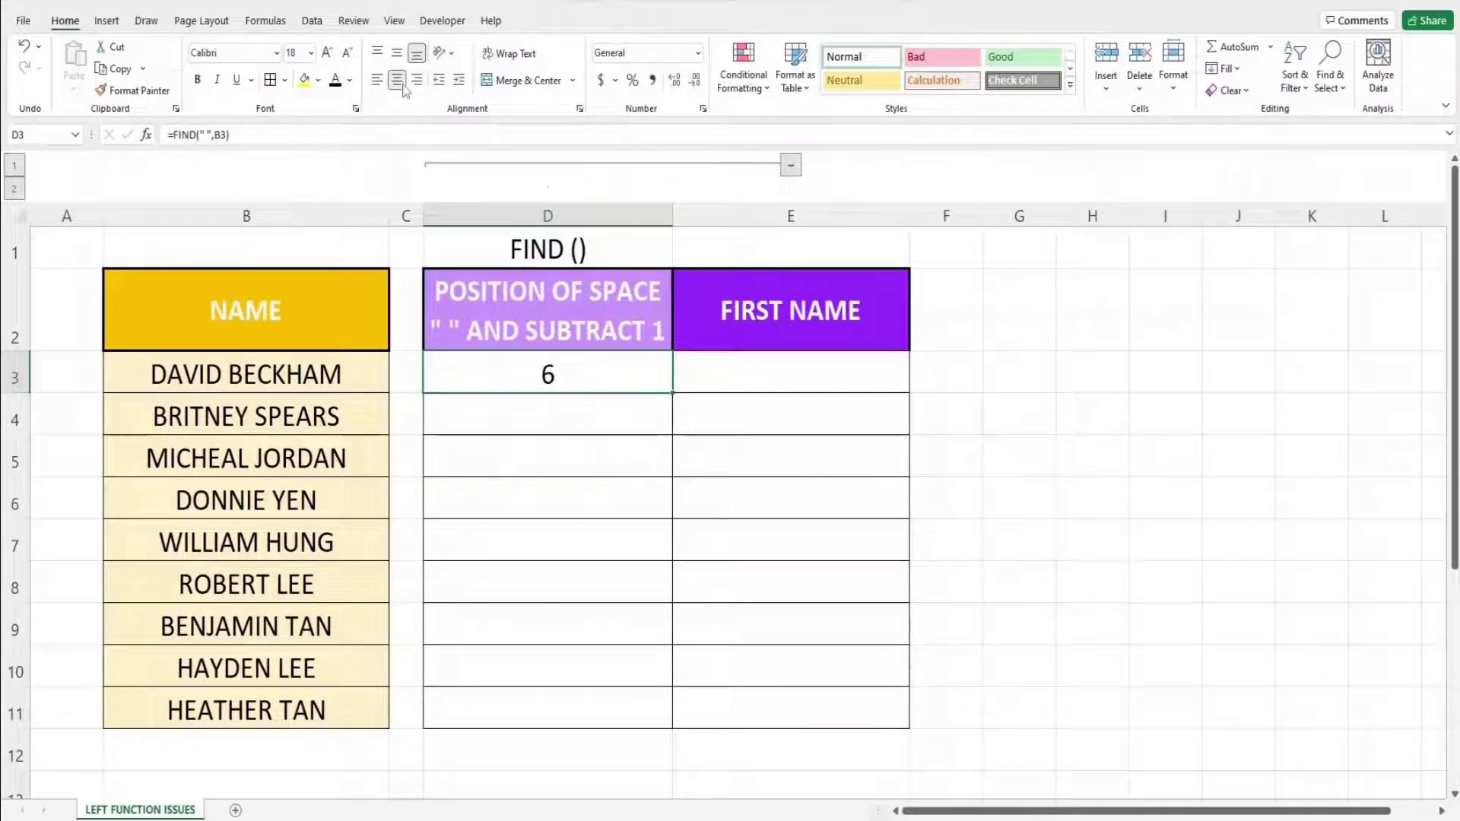
click(526, 426)
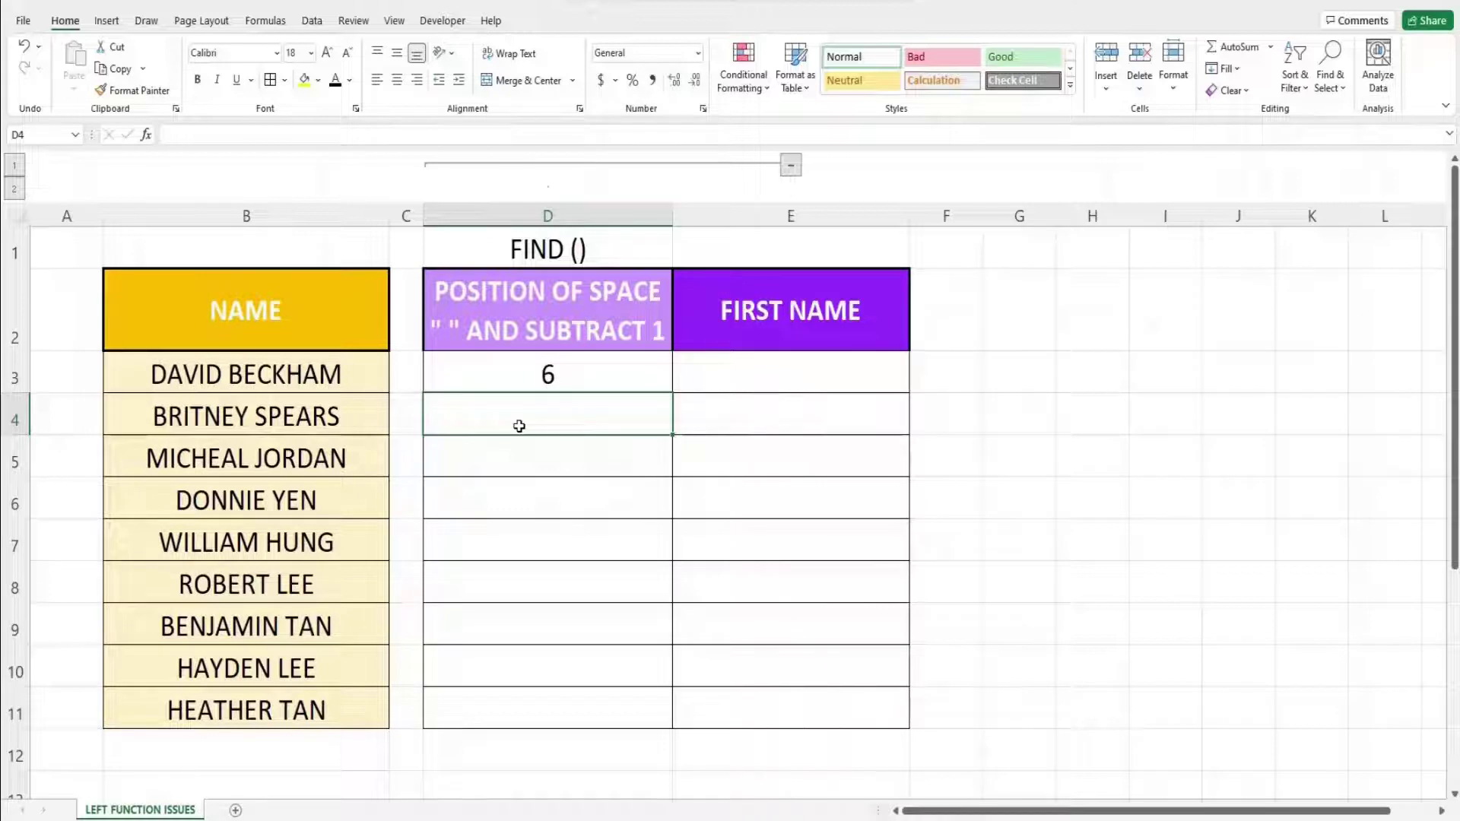
Subtract 1 in the D3 formula so it reads =FIND(" ",B3)-1, and fill it down through D11
click(600, 376)
double_click(600, 377)
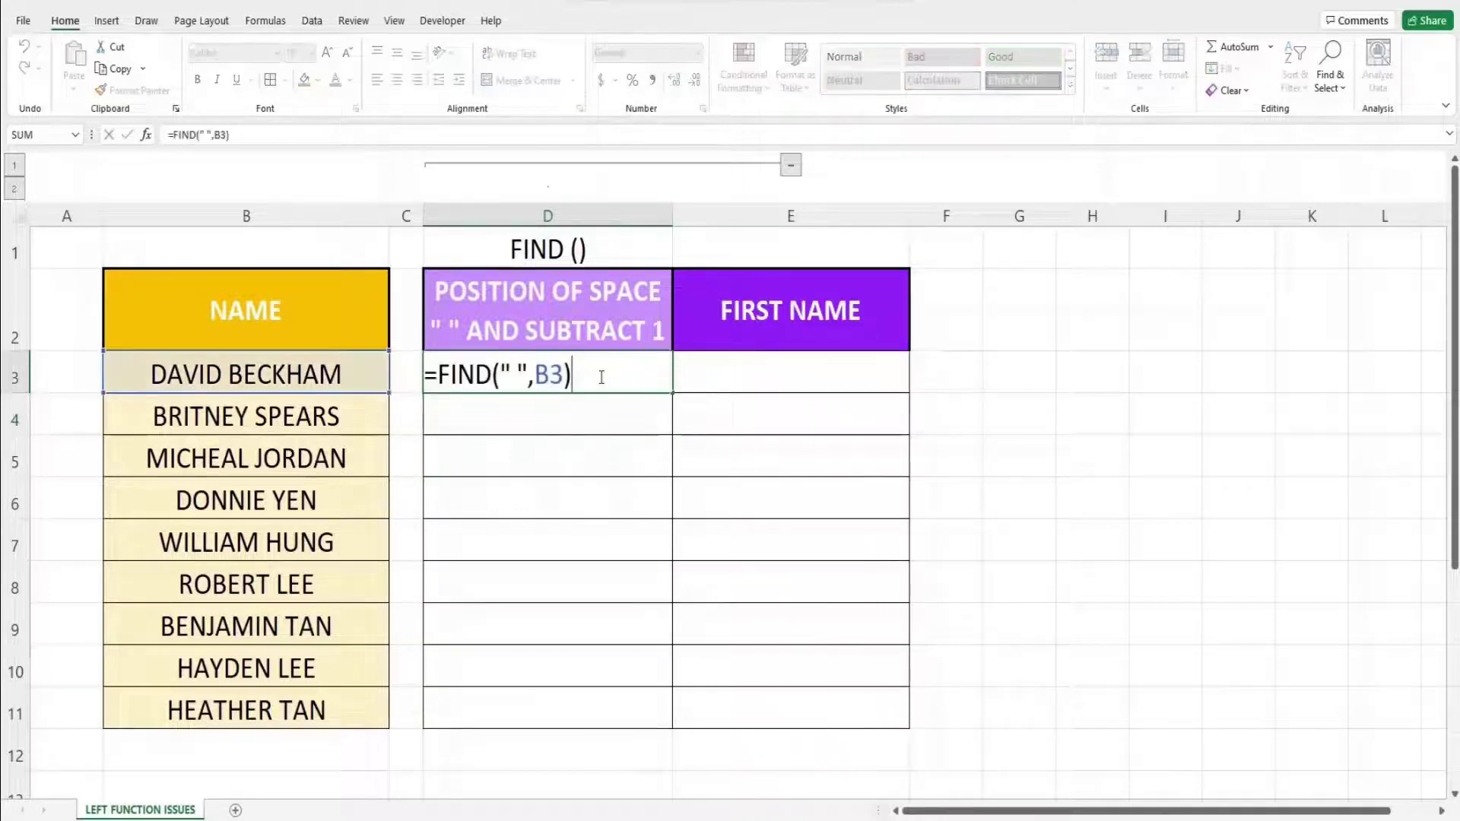
text(-1)
key(Return)
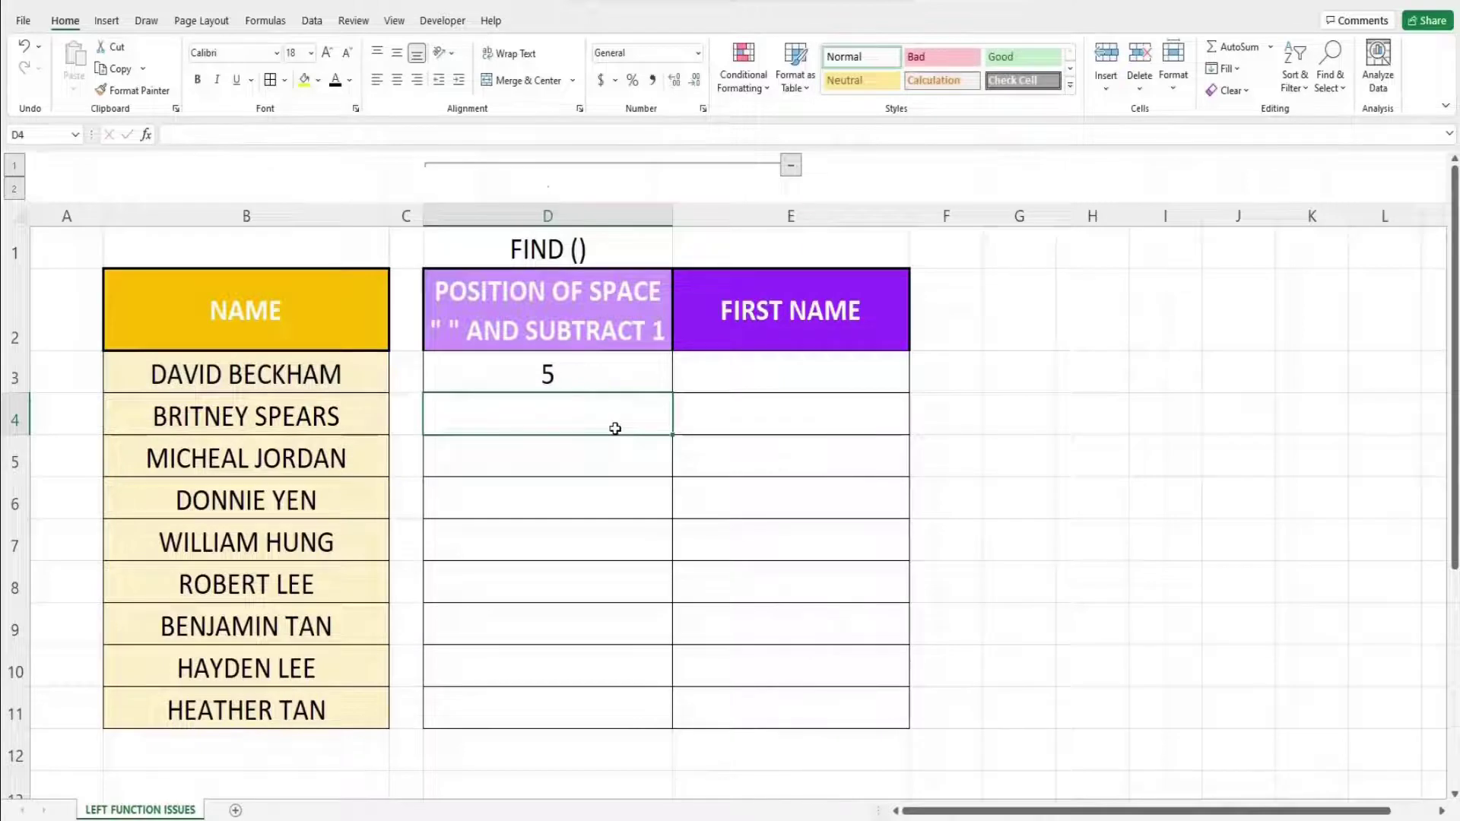
click(658, 364)
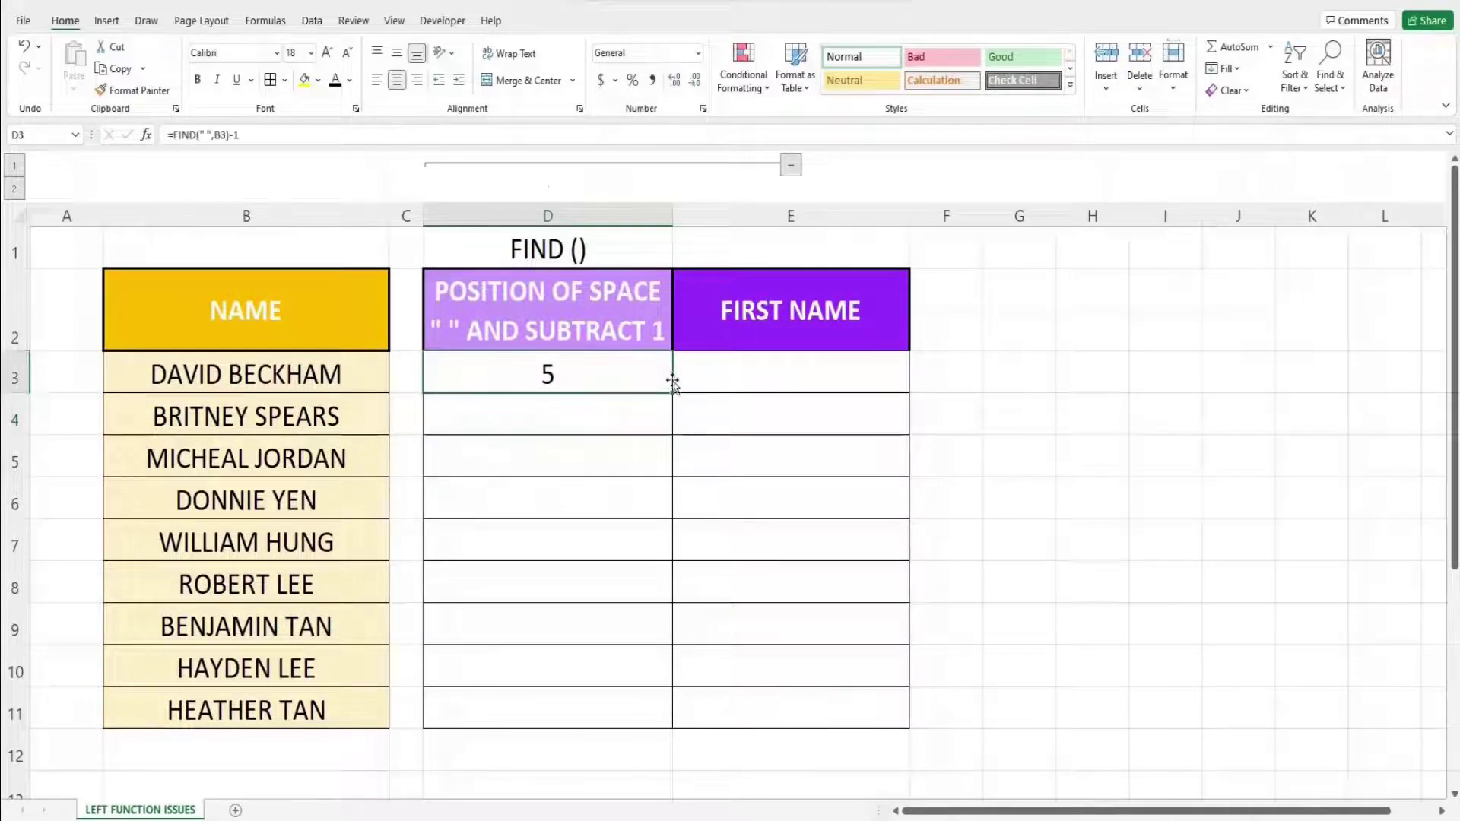
drag(673, 390, 653, 718)
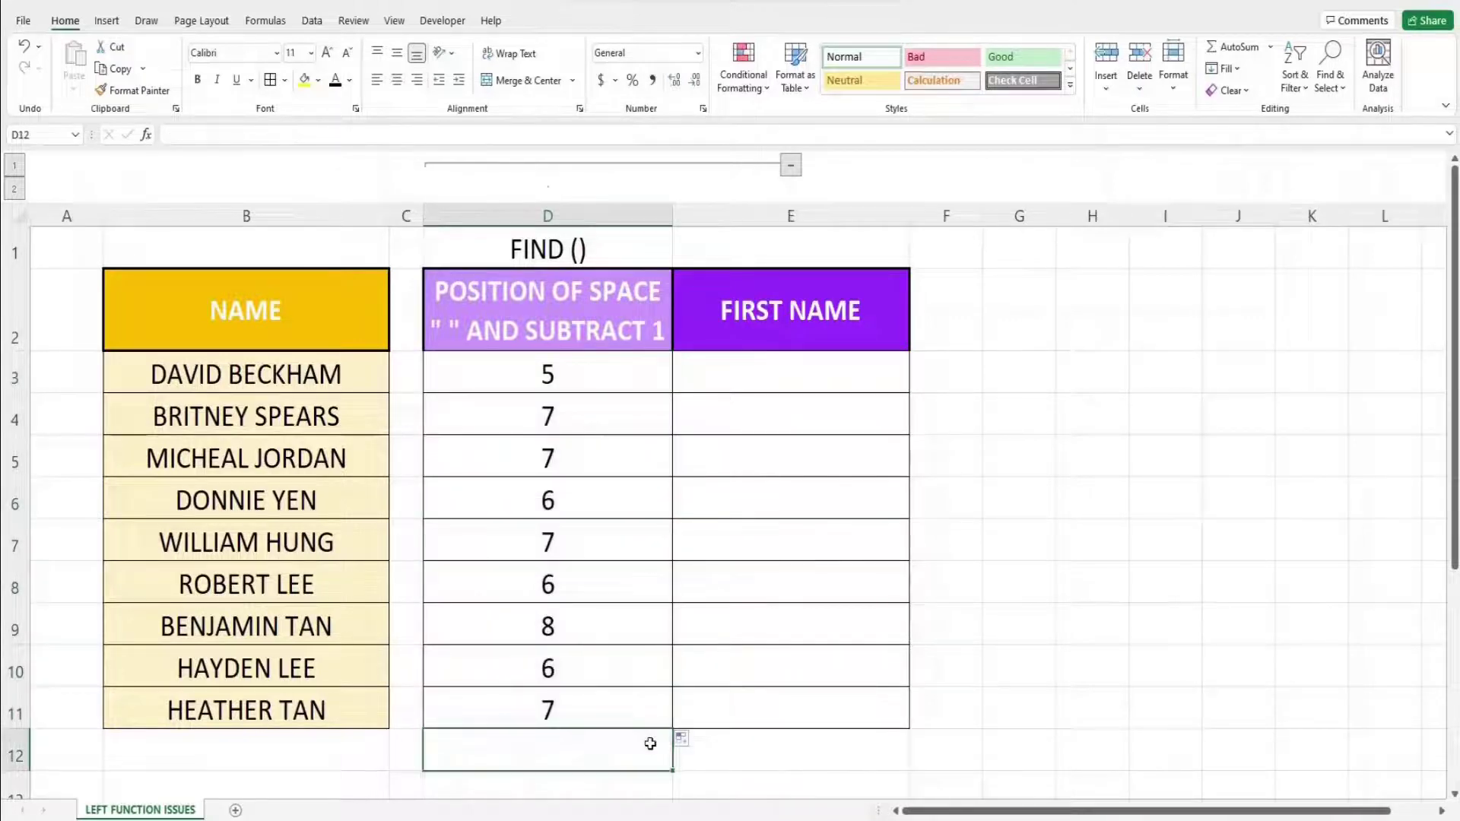
Enter the formula =LEFT(B3,D3) in cell E3 to extract the first name using the helper column's character count
double_click(769, 363)
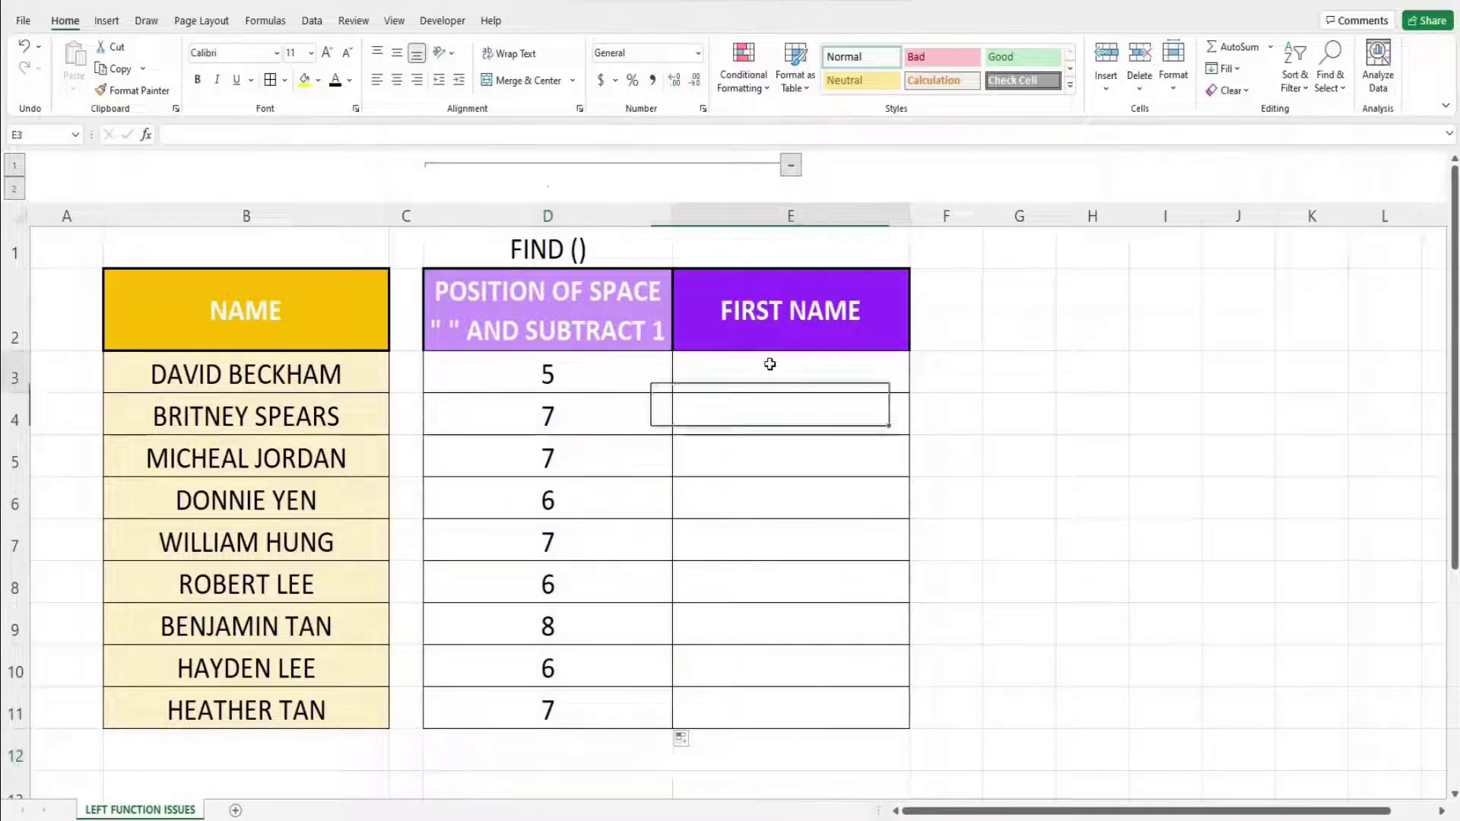
text(=LEFT)
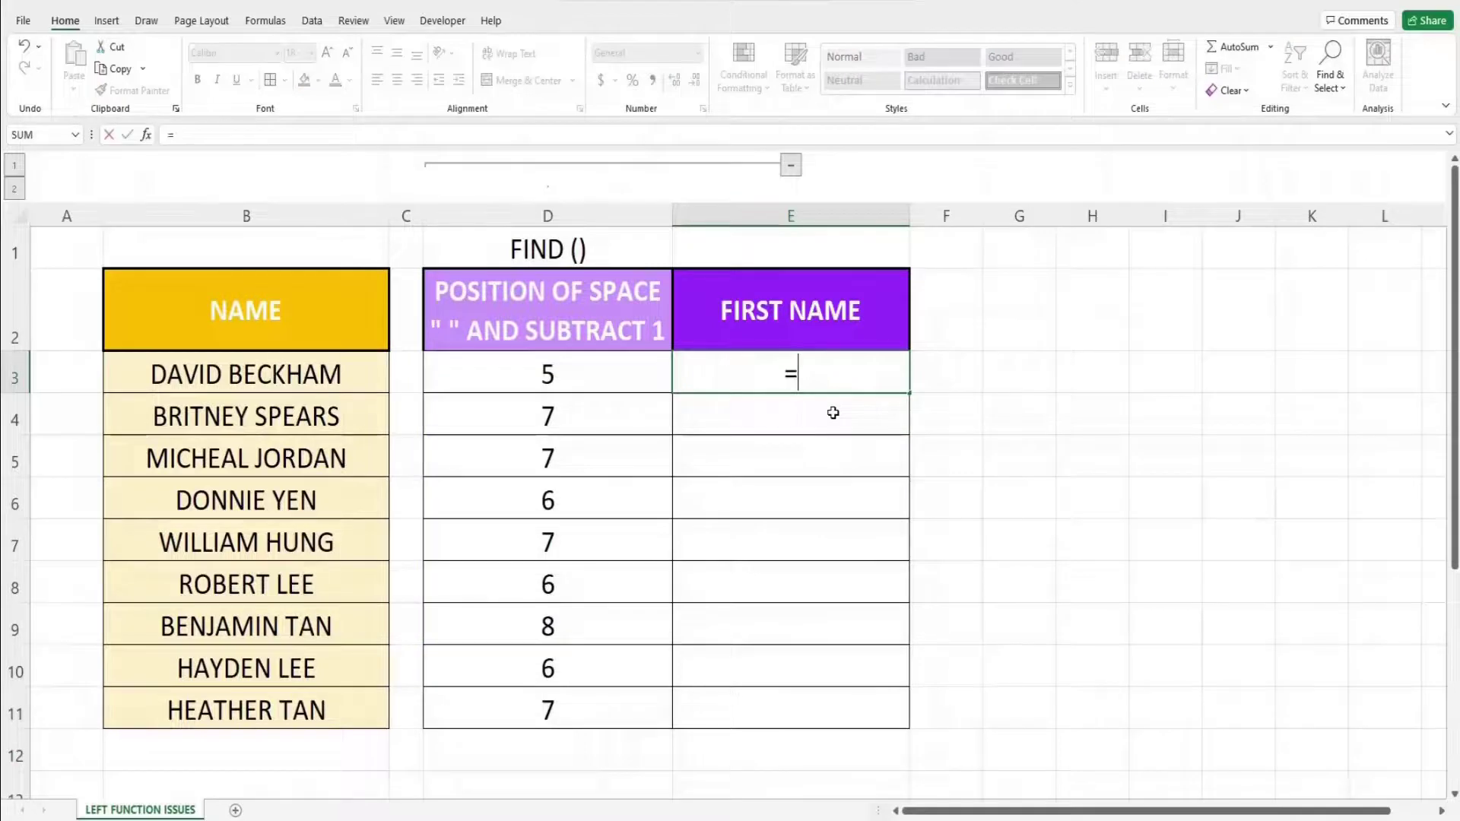
text(()
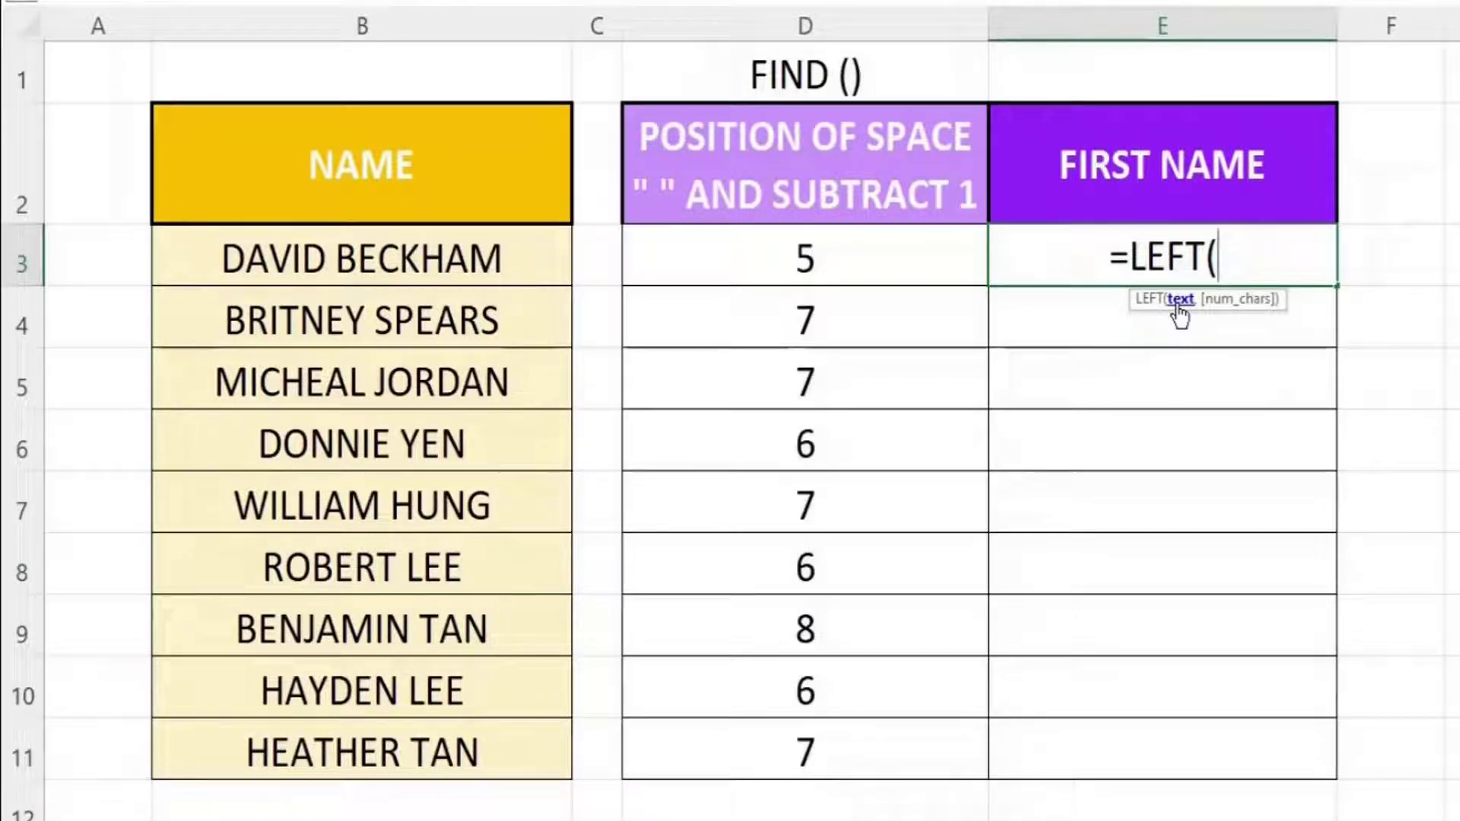
click(520, 261)
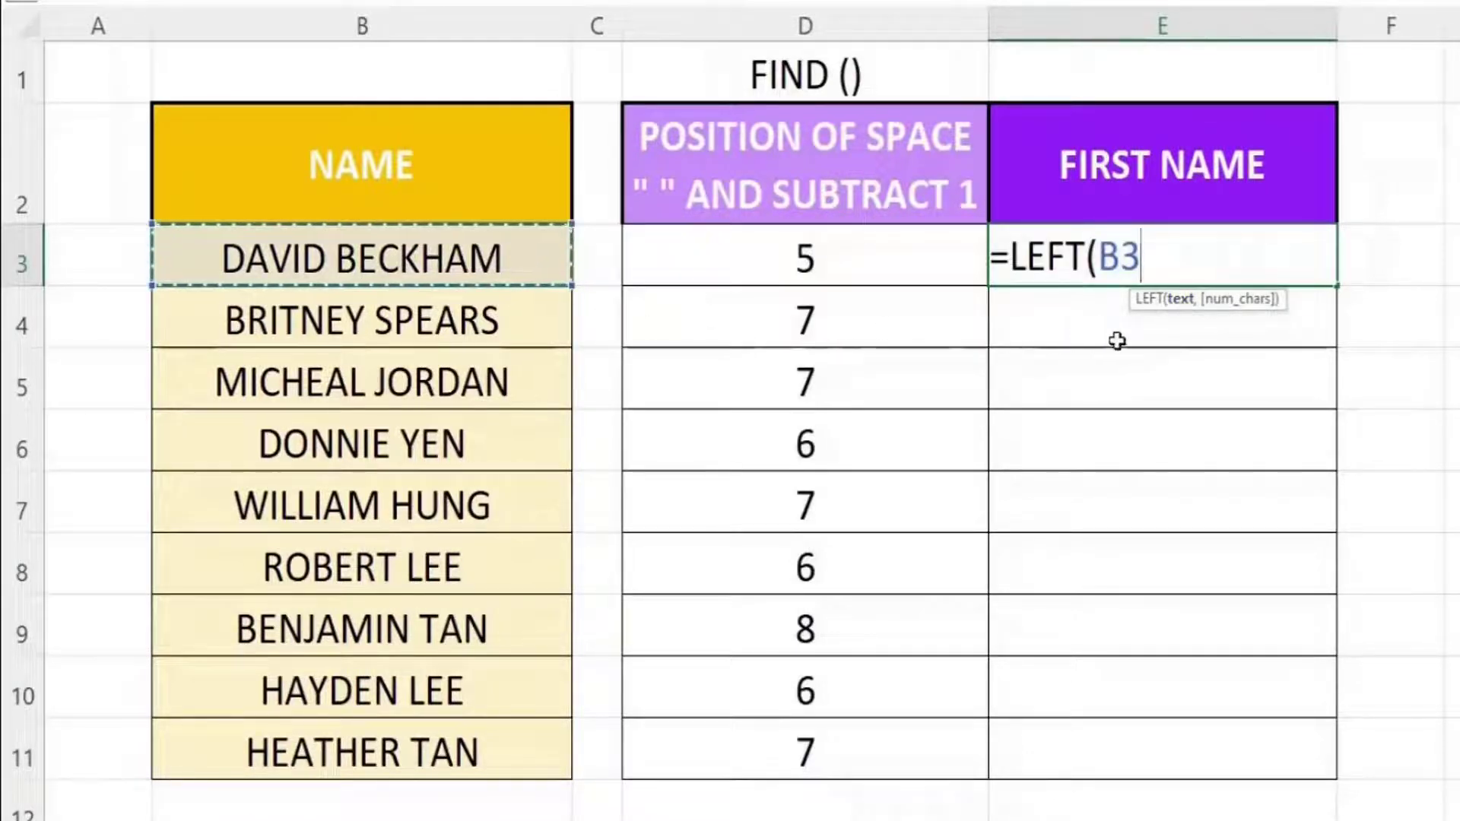
text(,)
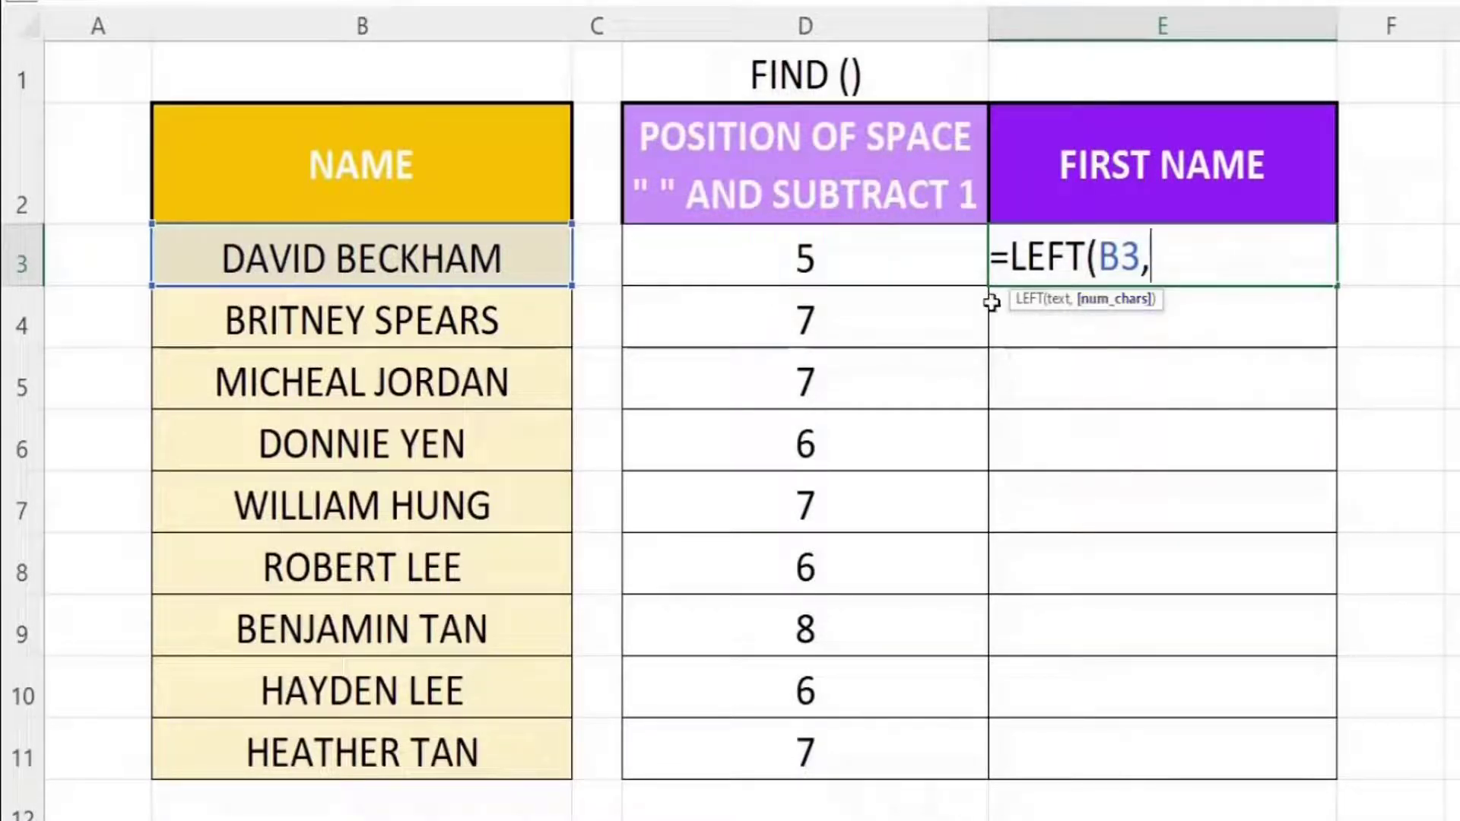
click(928, 275)
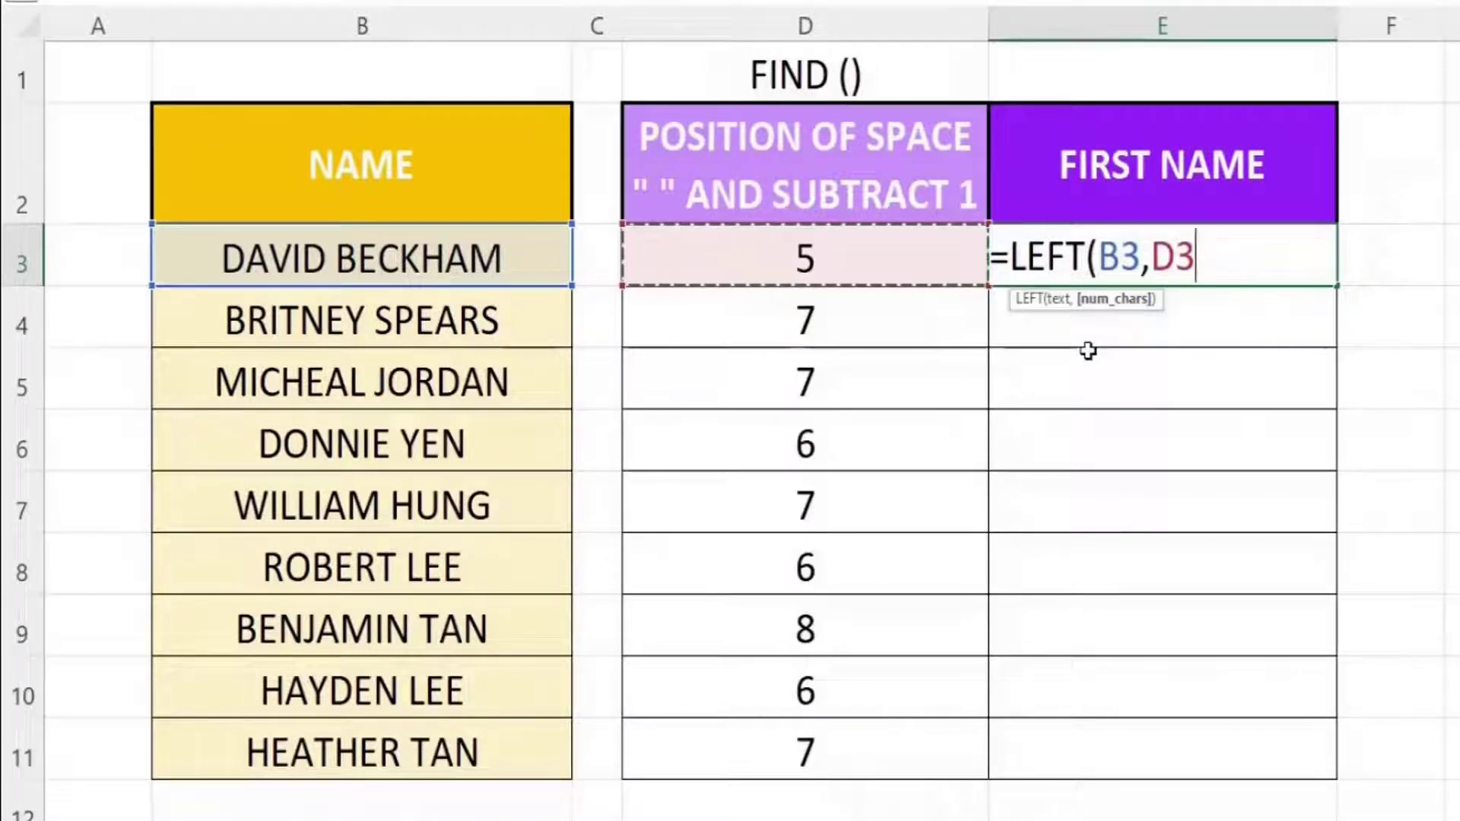
text())
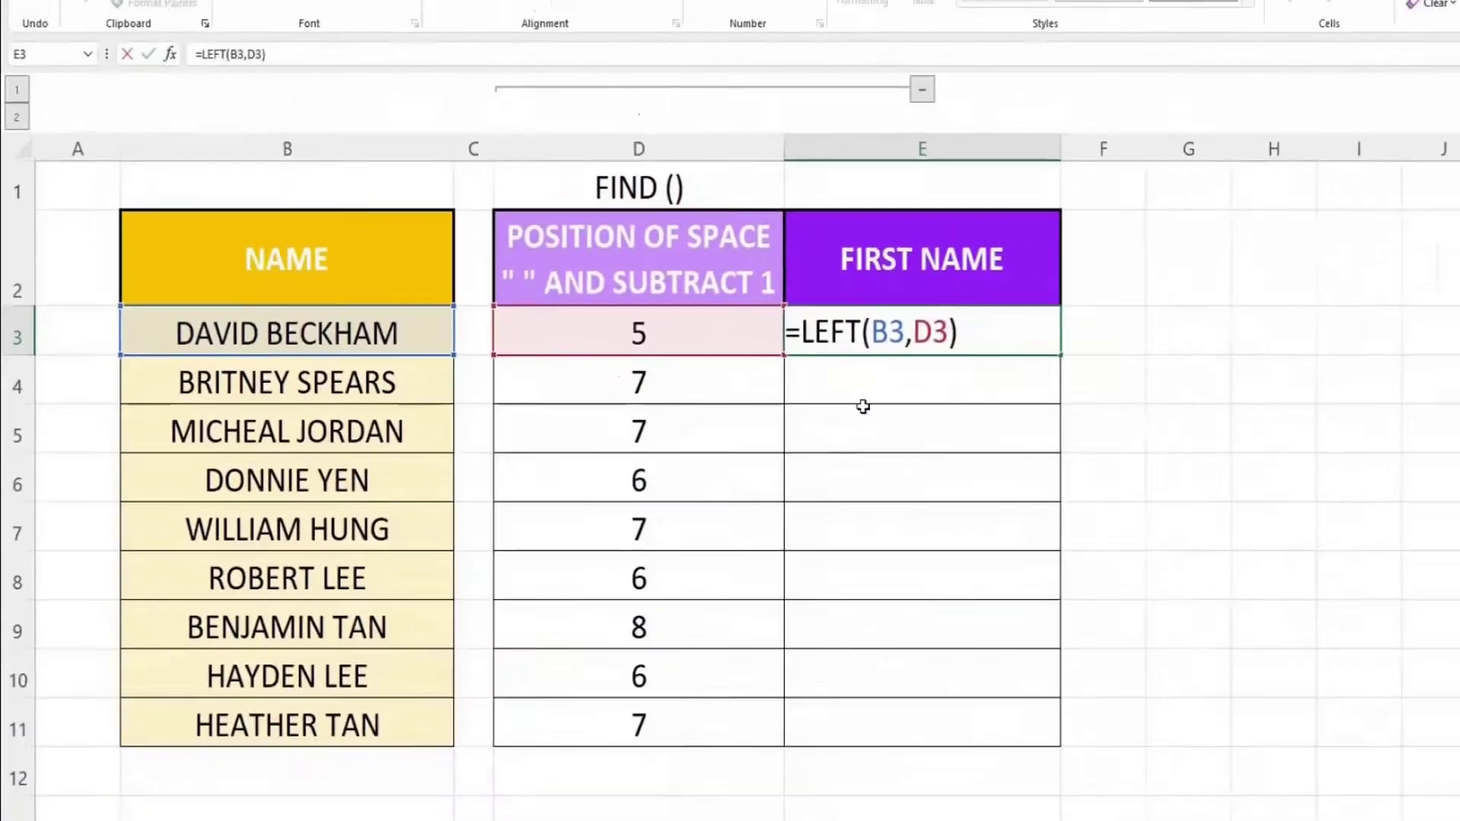
key(Return)
Fill the E3 formula down the first-name column through E11
click(856, 374)
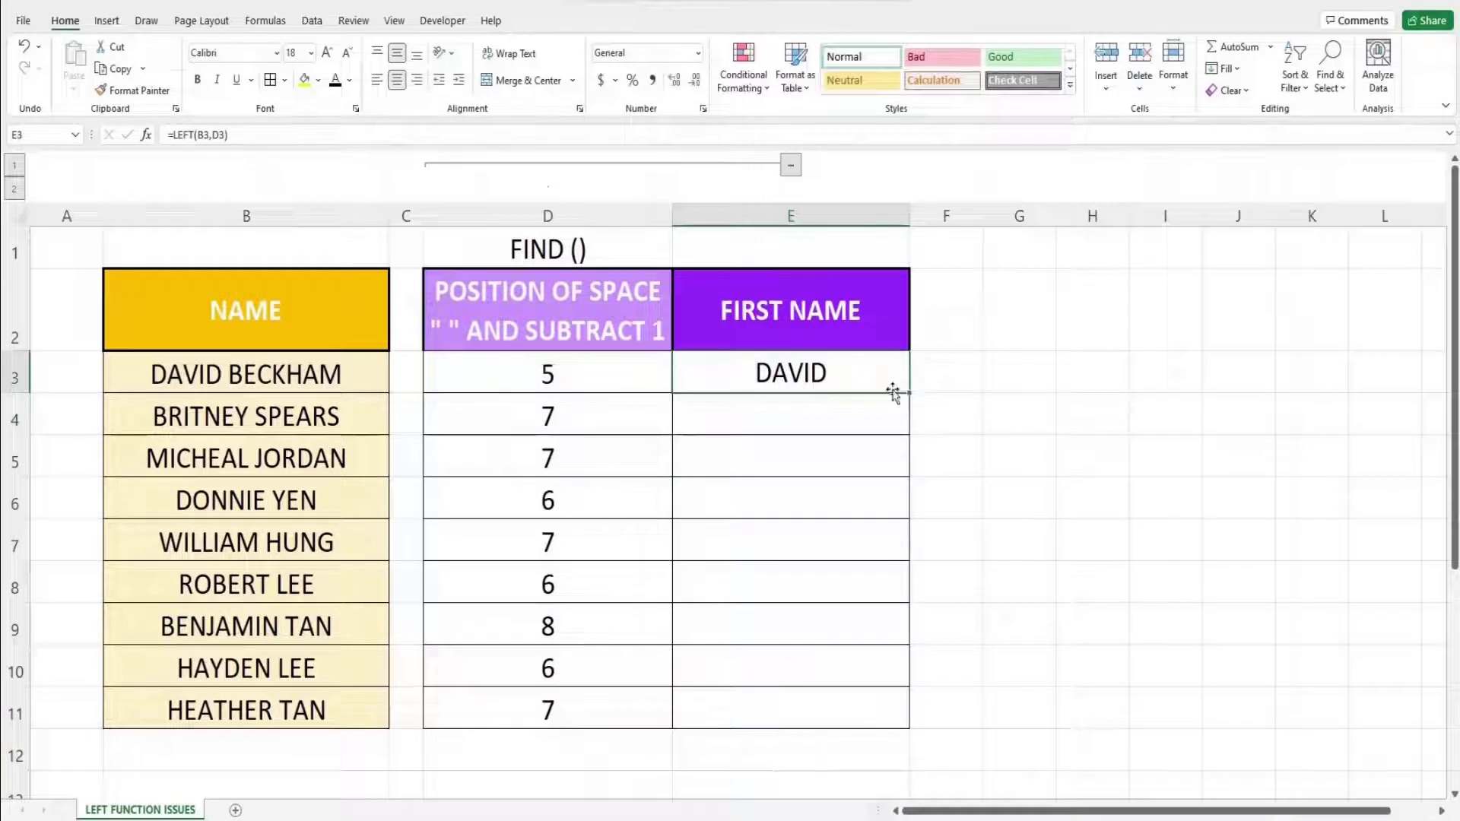
drag(909, 393, 887, 714)
click(1022, 699)
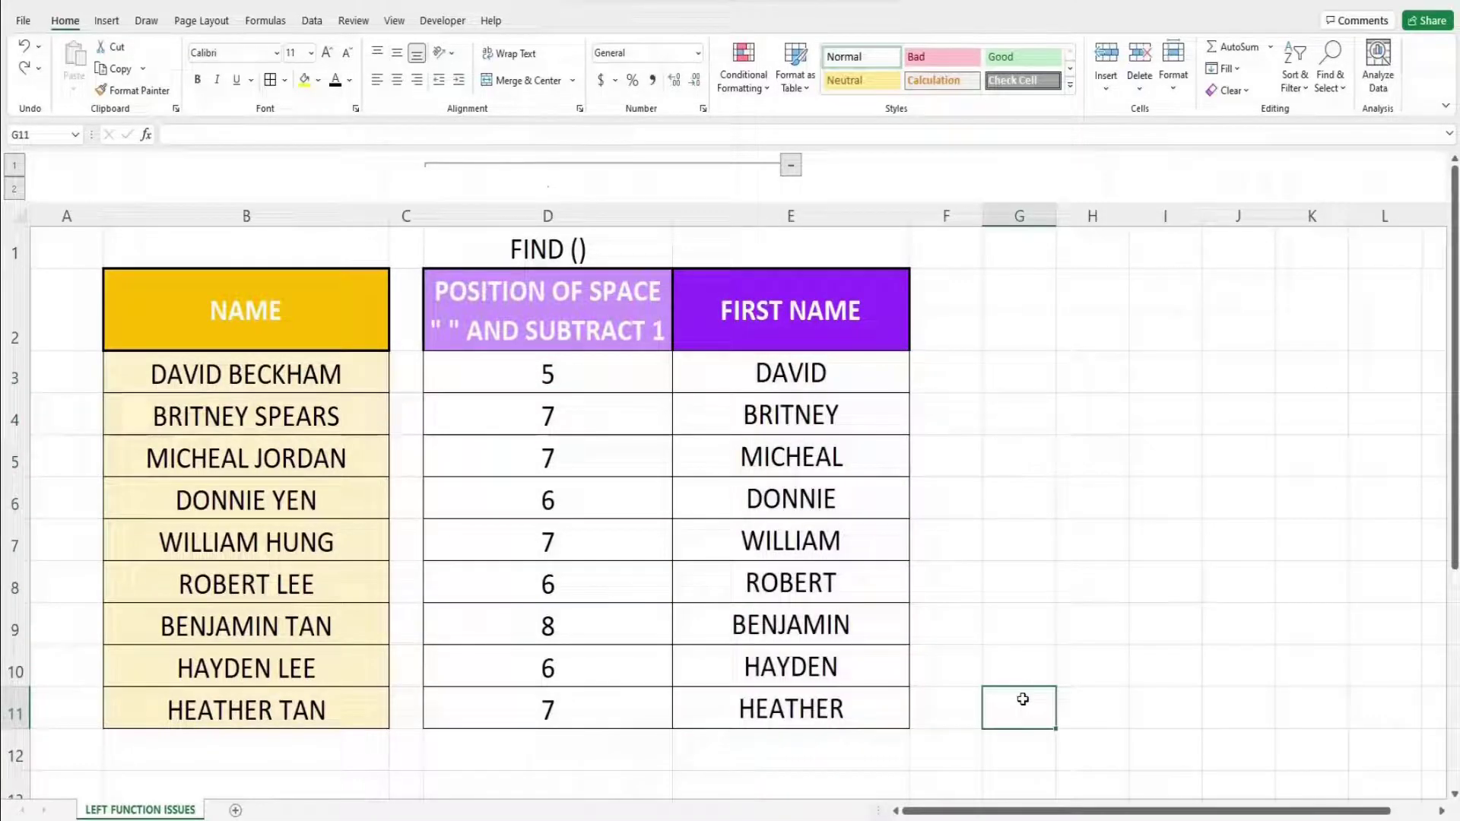
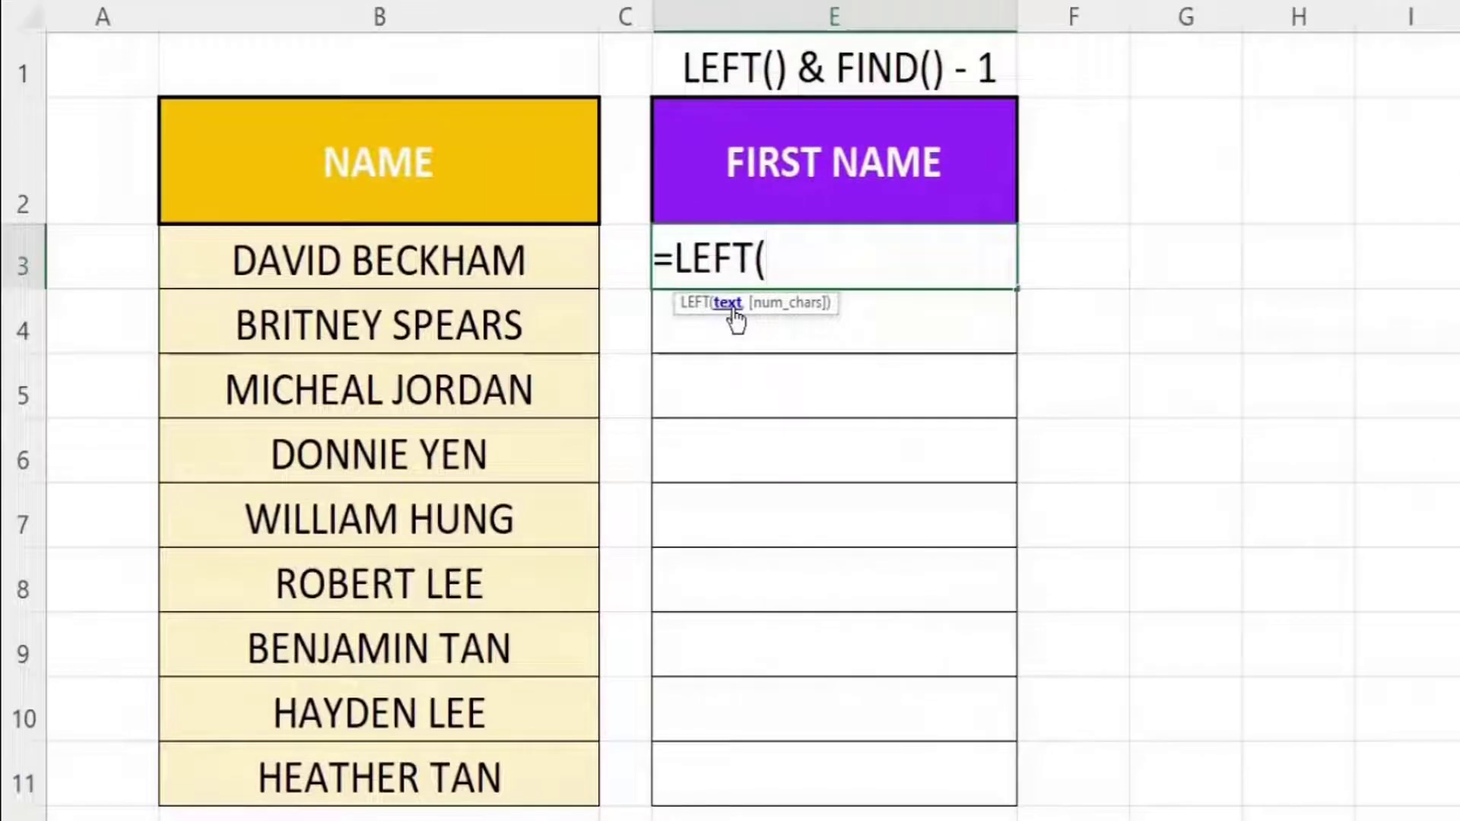
Enter the combined formula =LEFT(B3,FIND(" ",B3)-1) in cell E3 and fill it down through E11
click(547, 276)
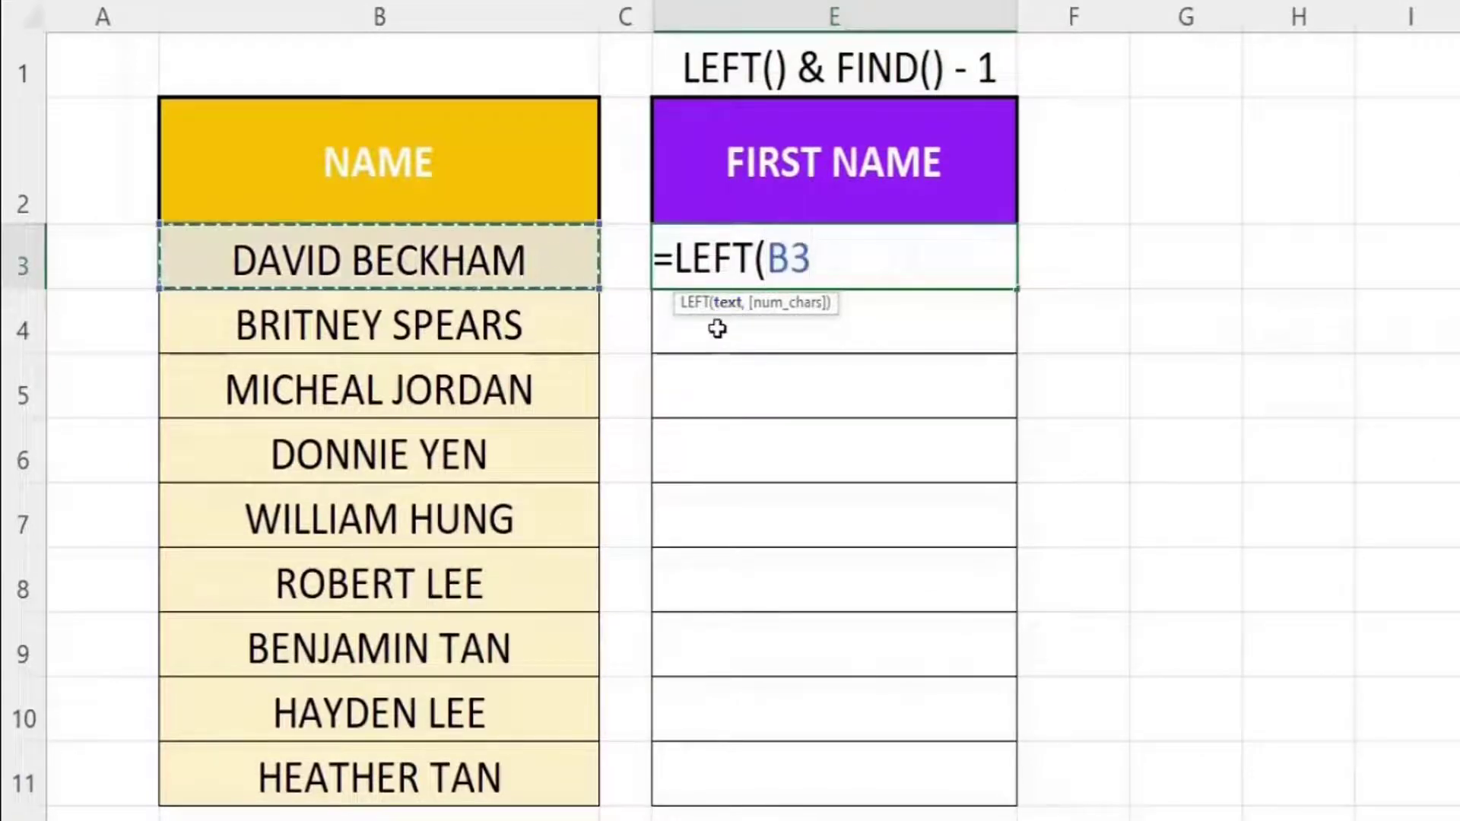
text(,)
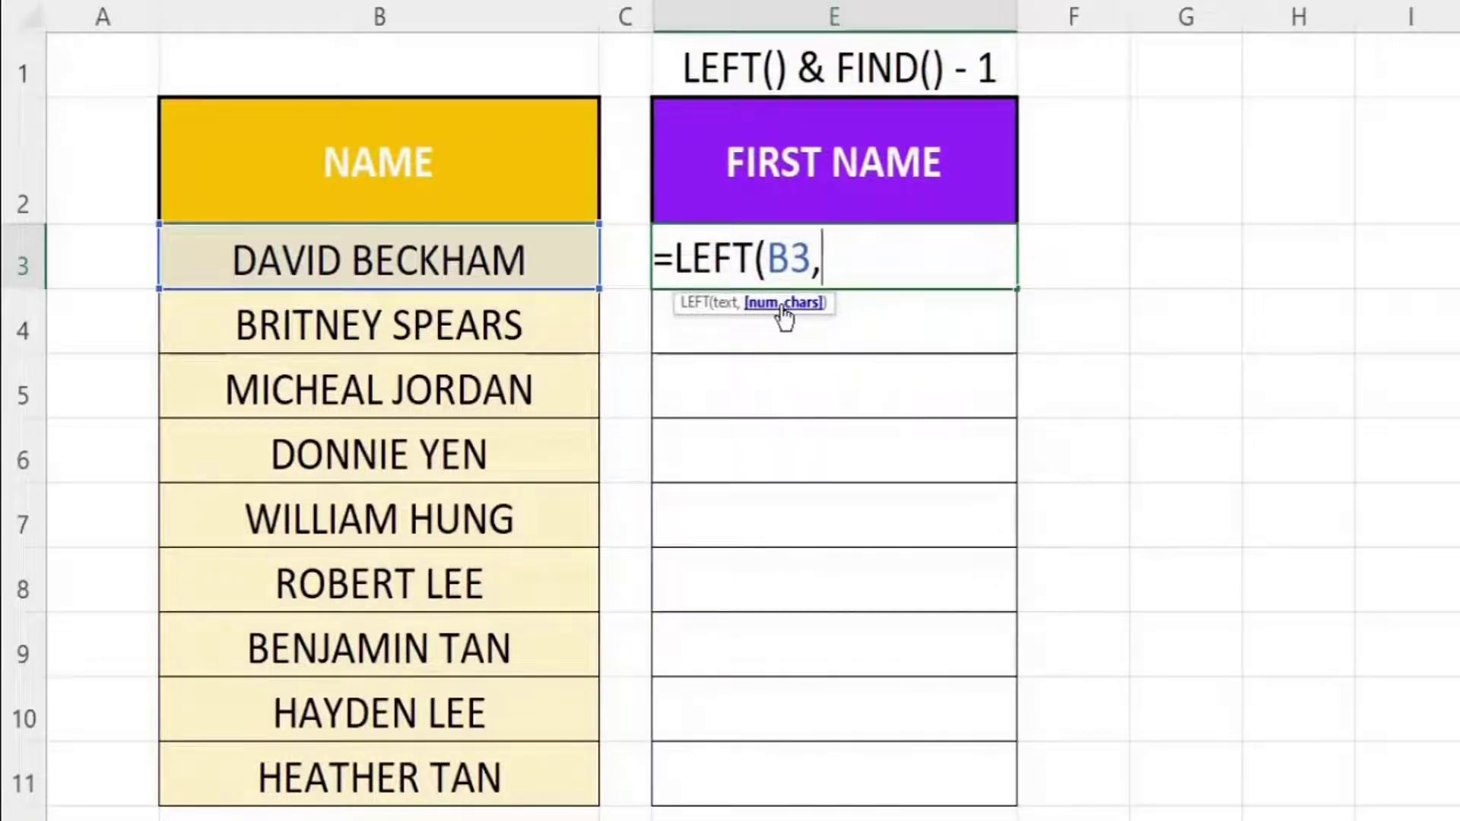
text(FIND)
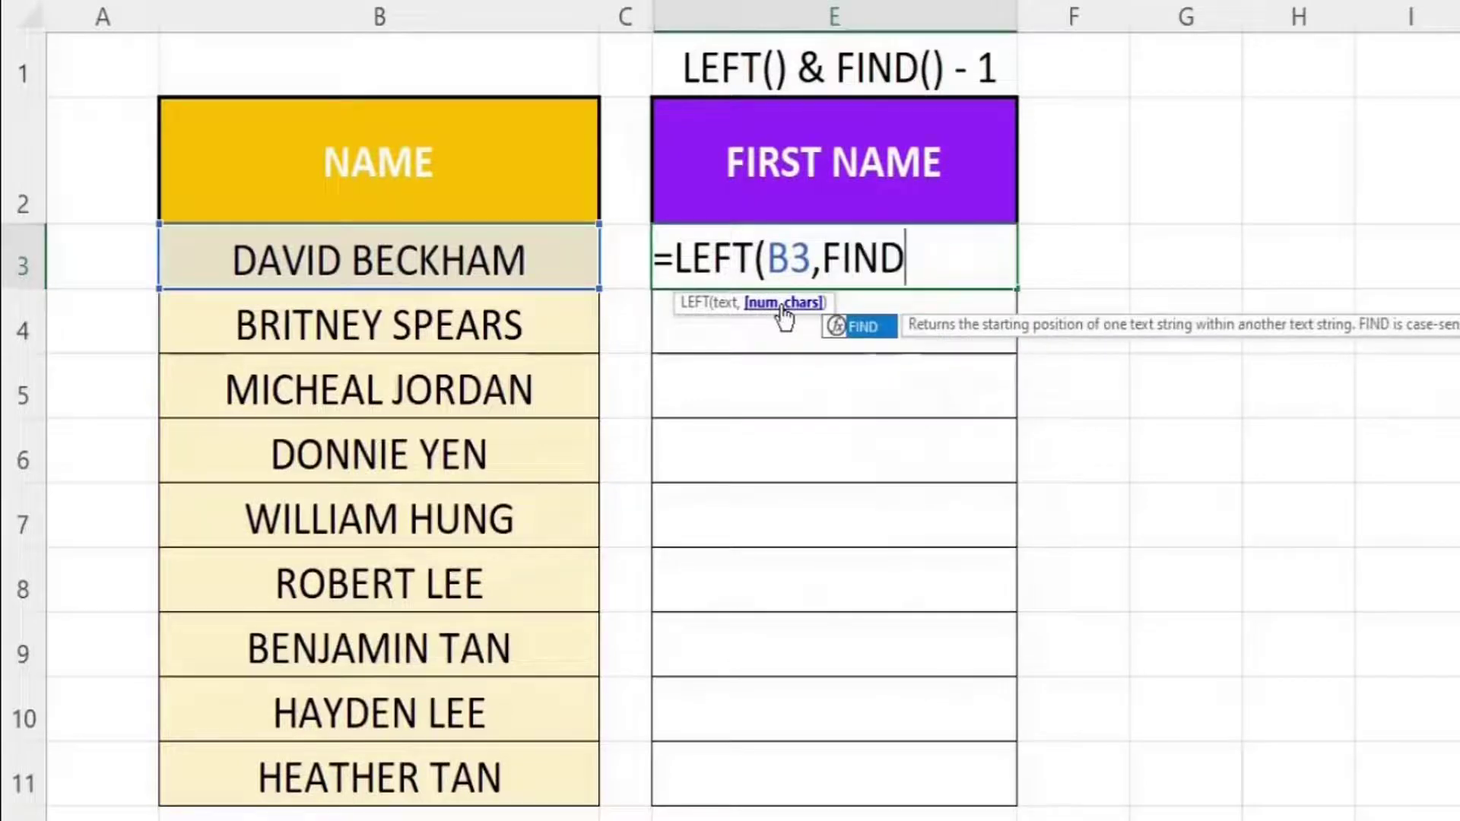
text(()
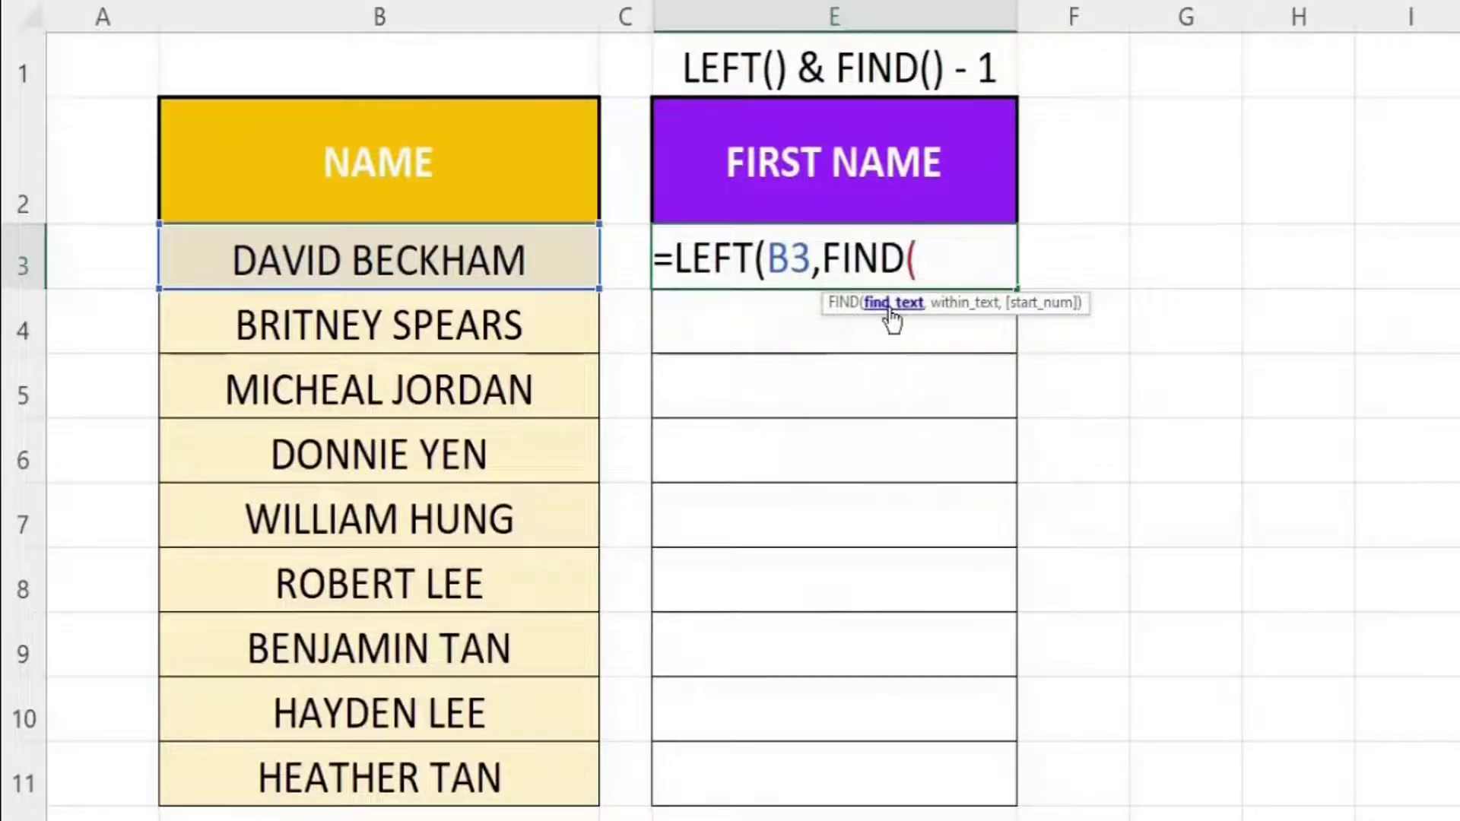
text(" ",)
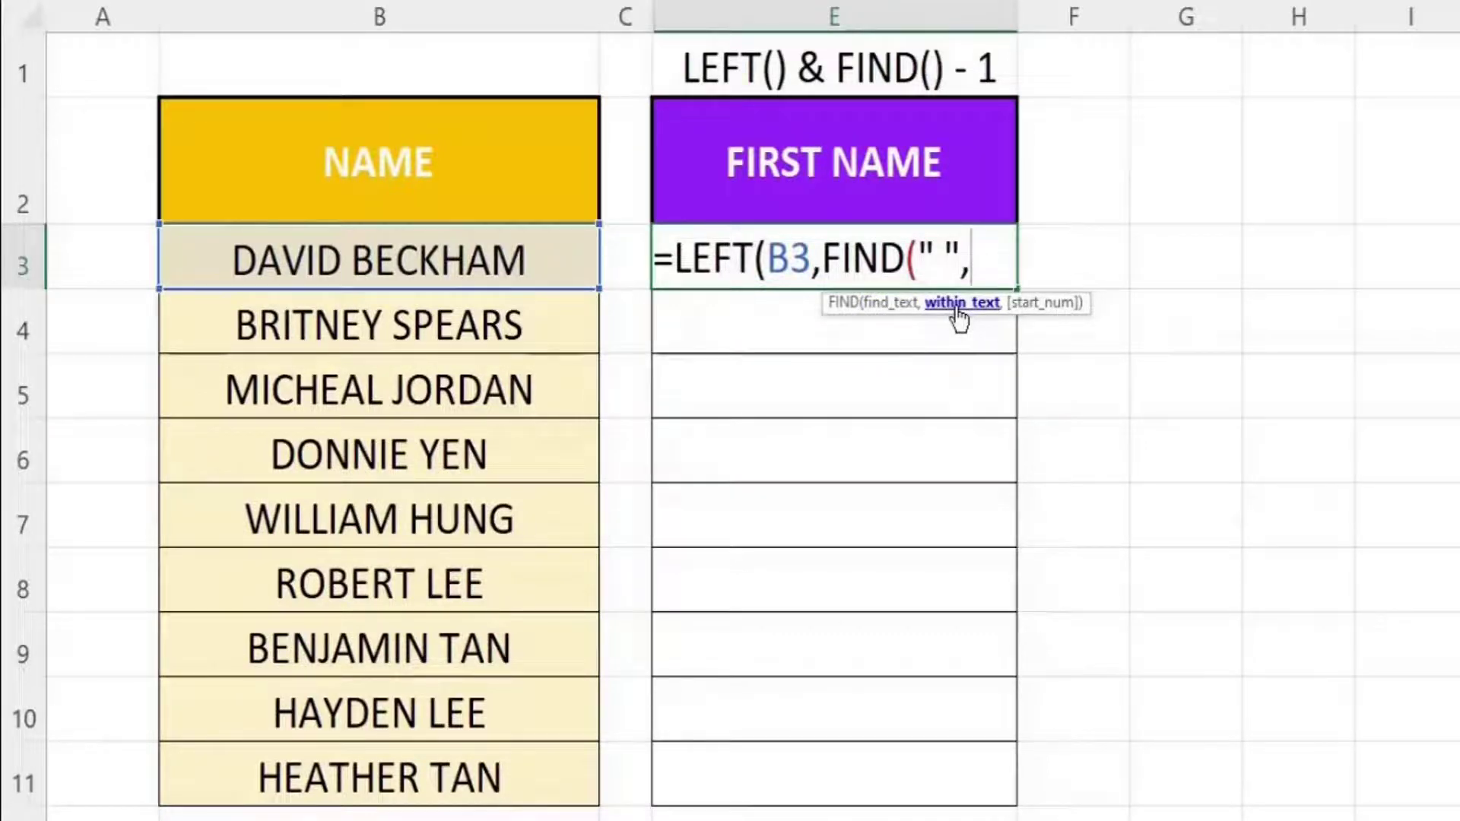
click(586, 274)
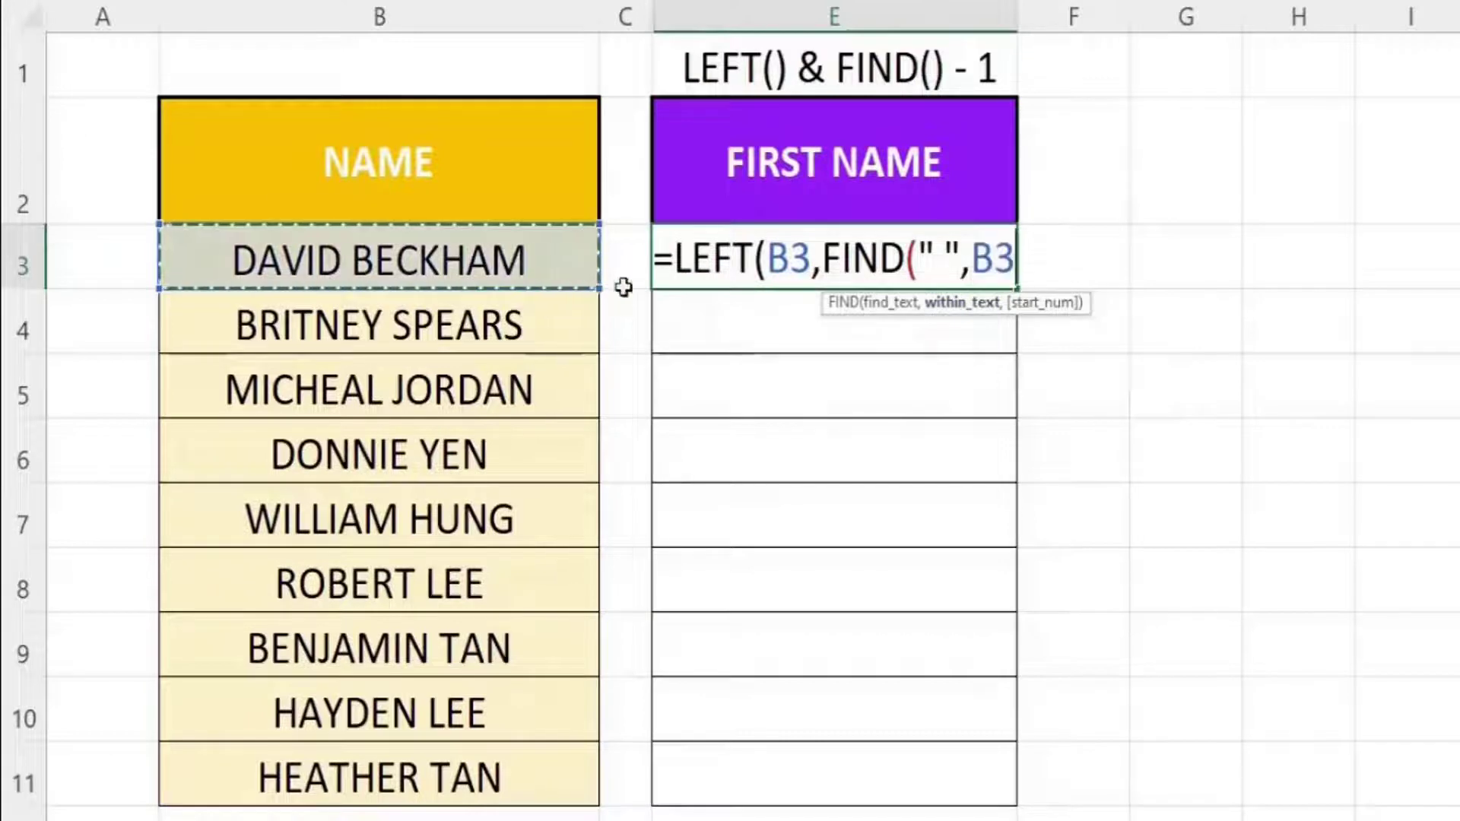
text())
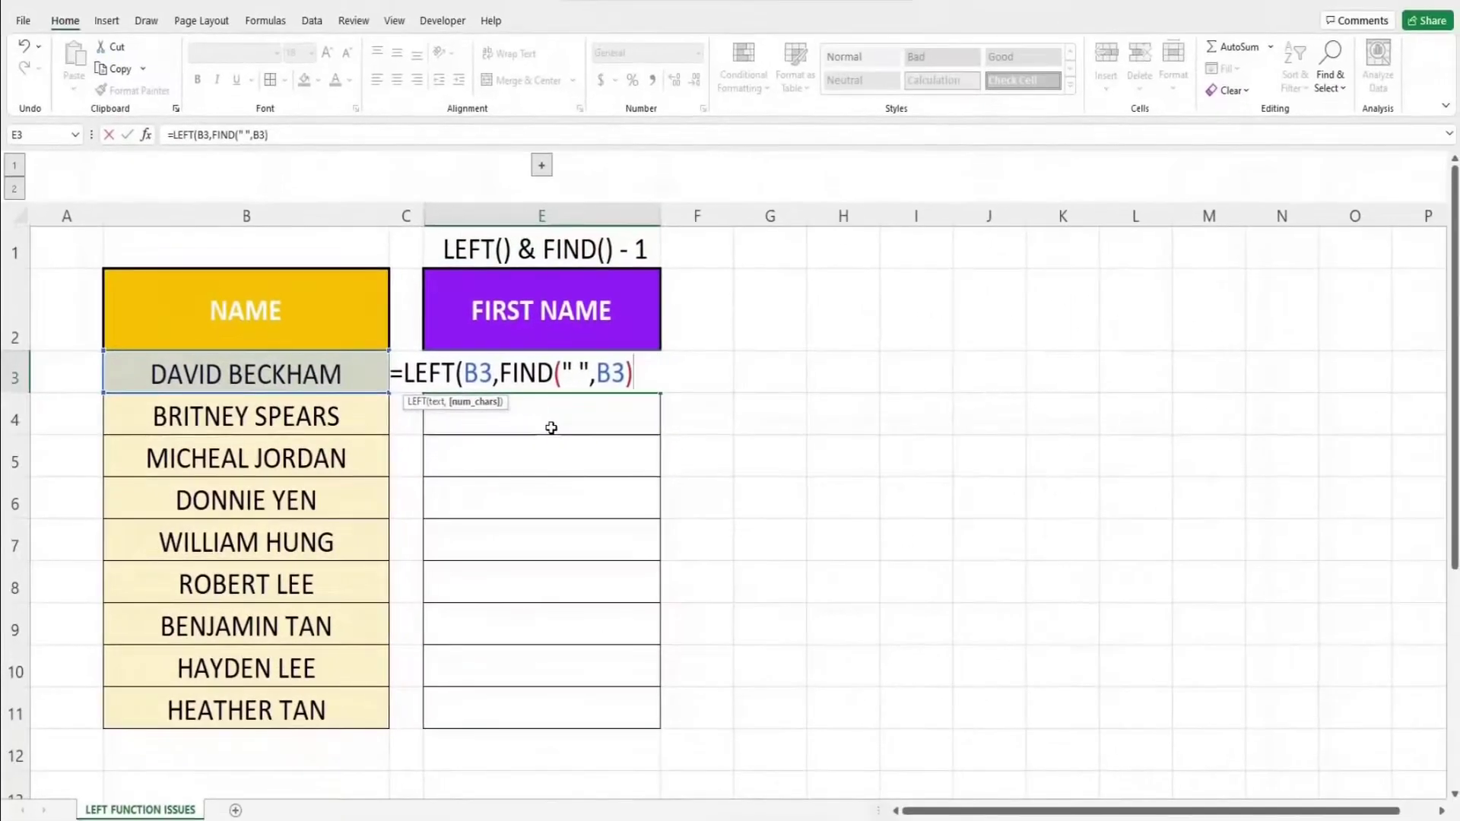
text( 1))
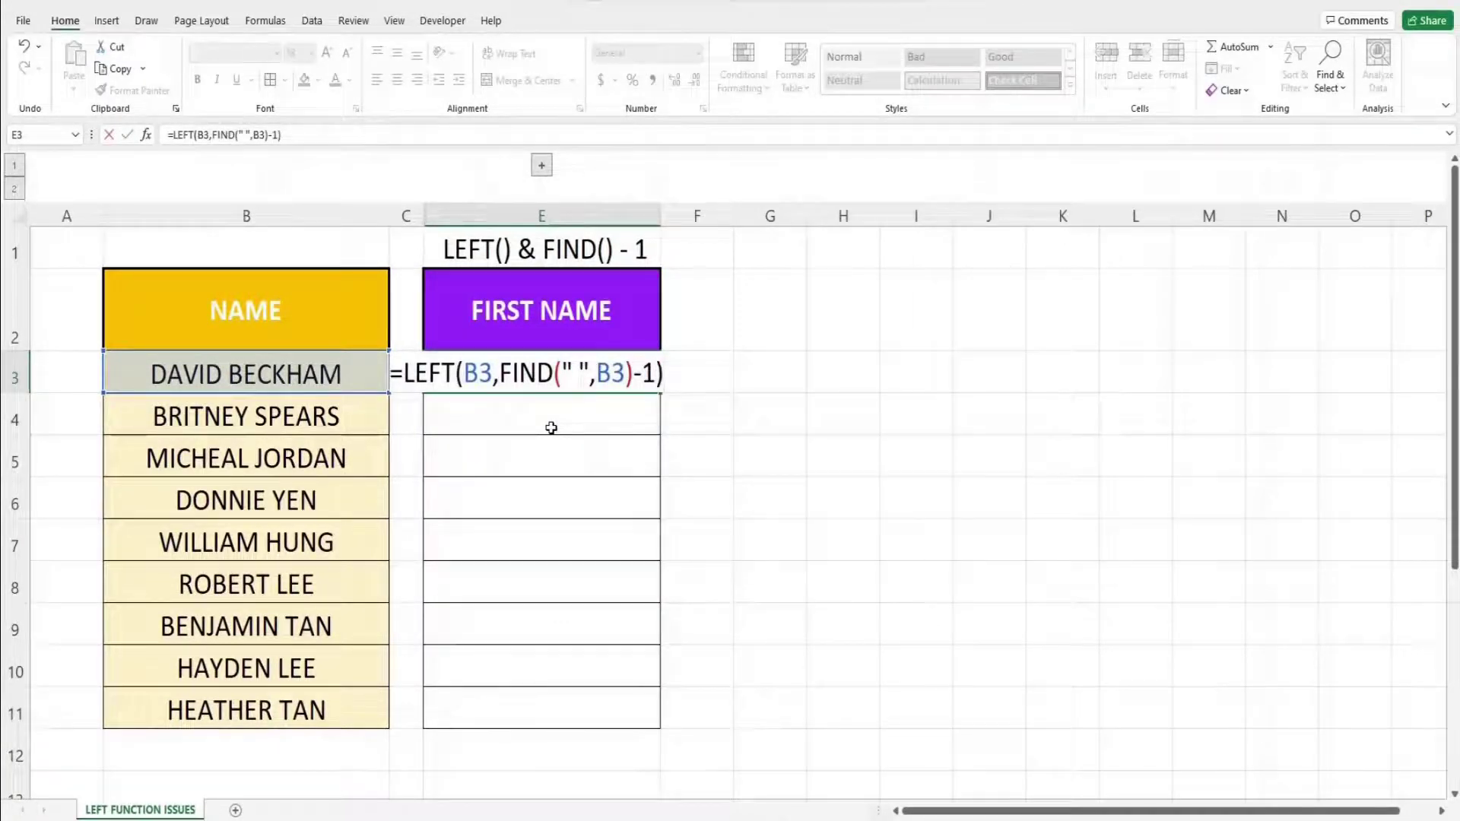
key(Return)
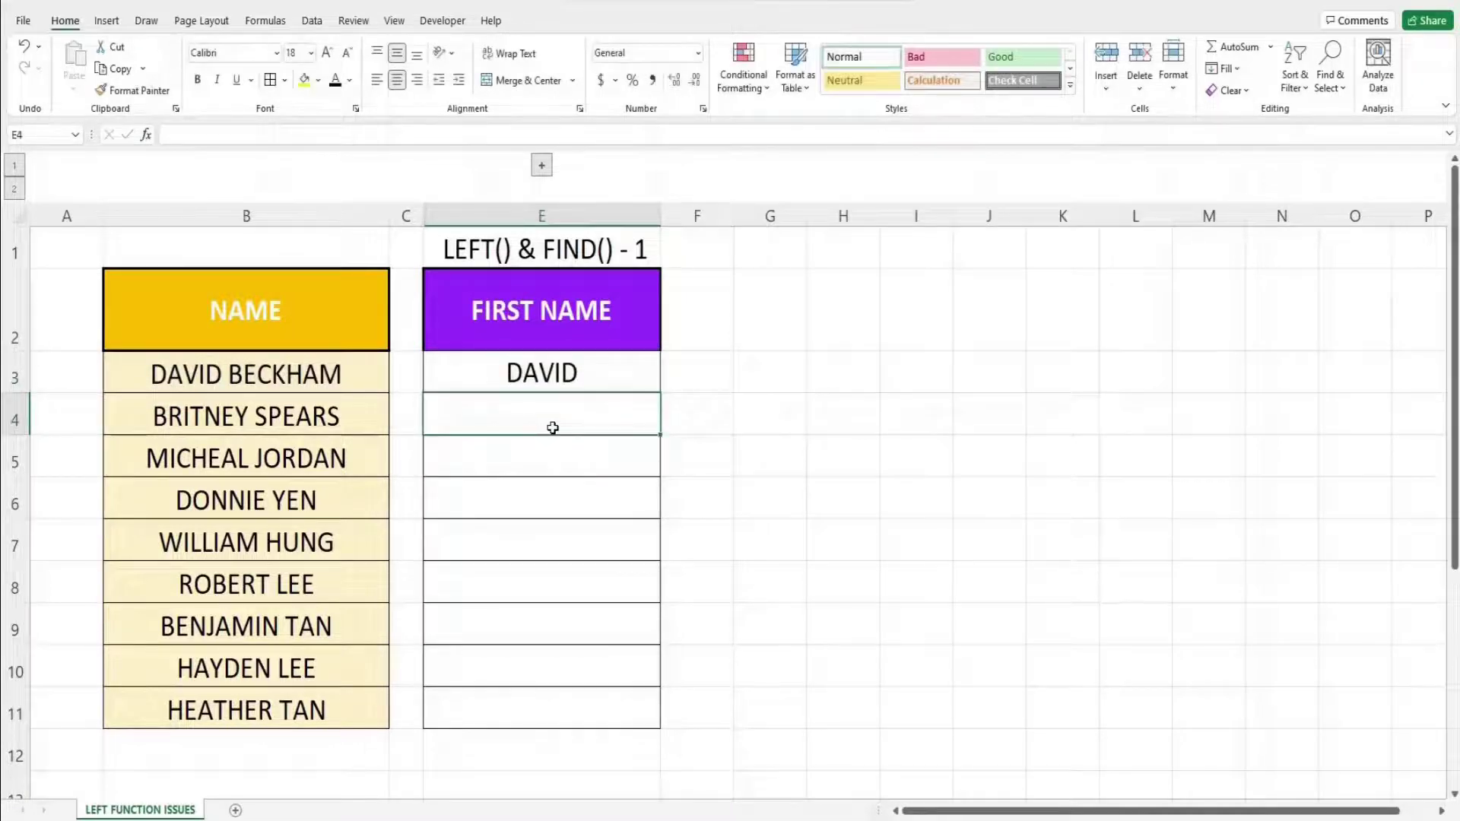
click(648, 390)
drag(659, 392, 647, 722)
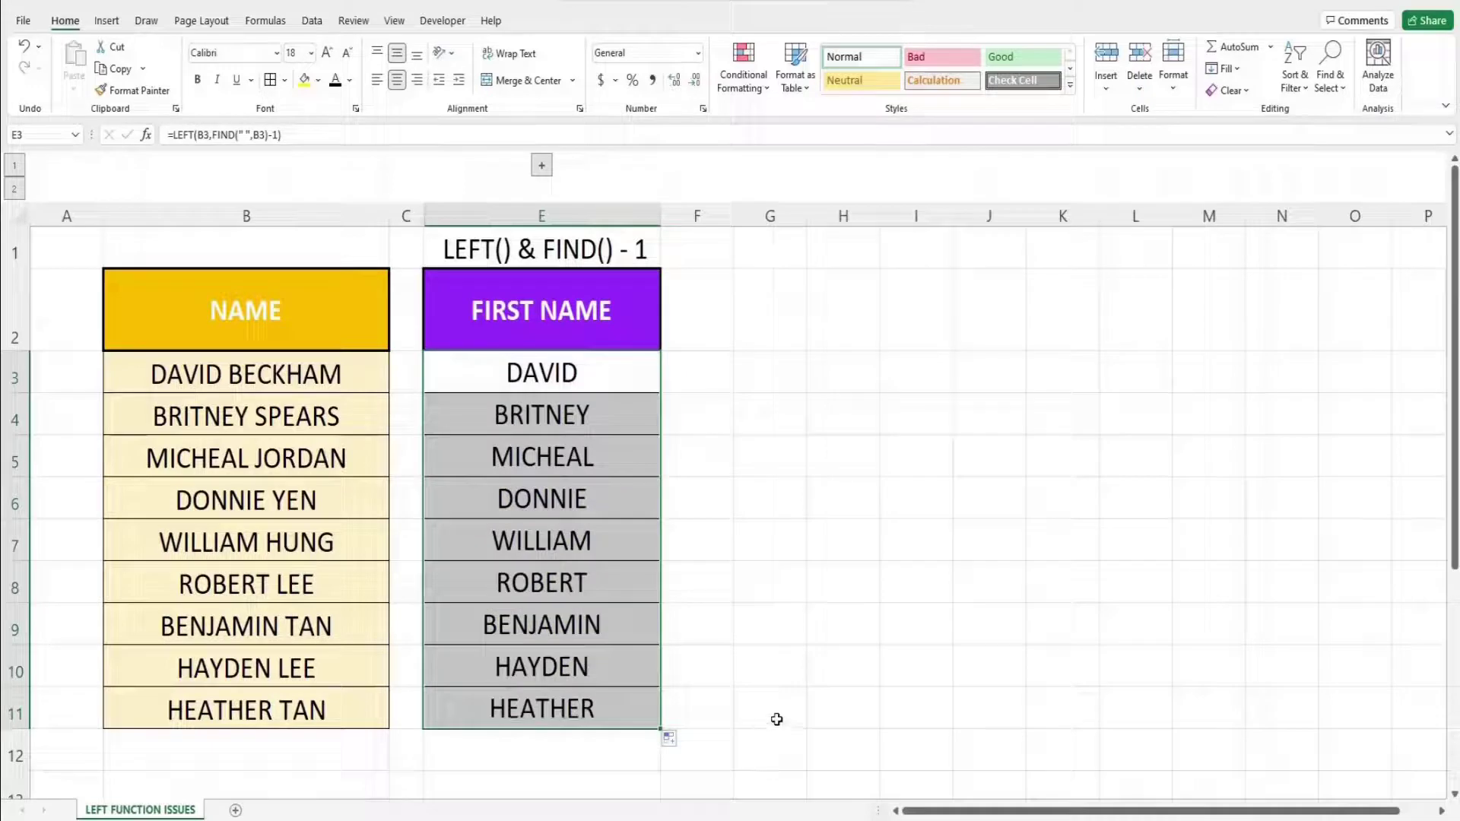
click(777, 719)
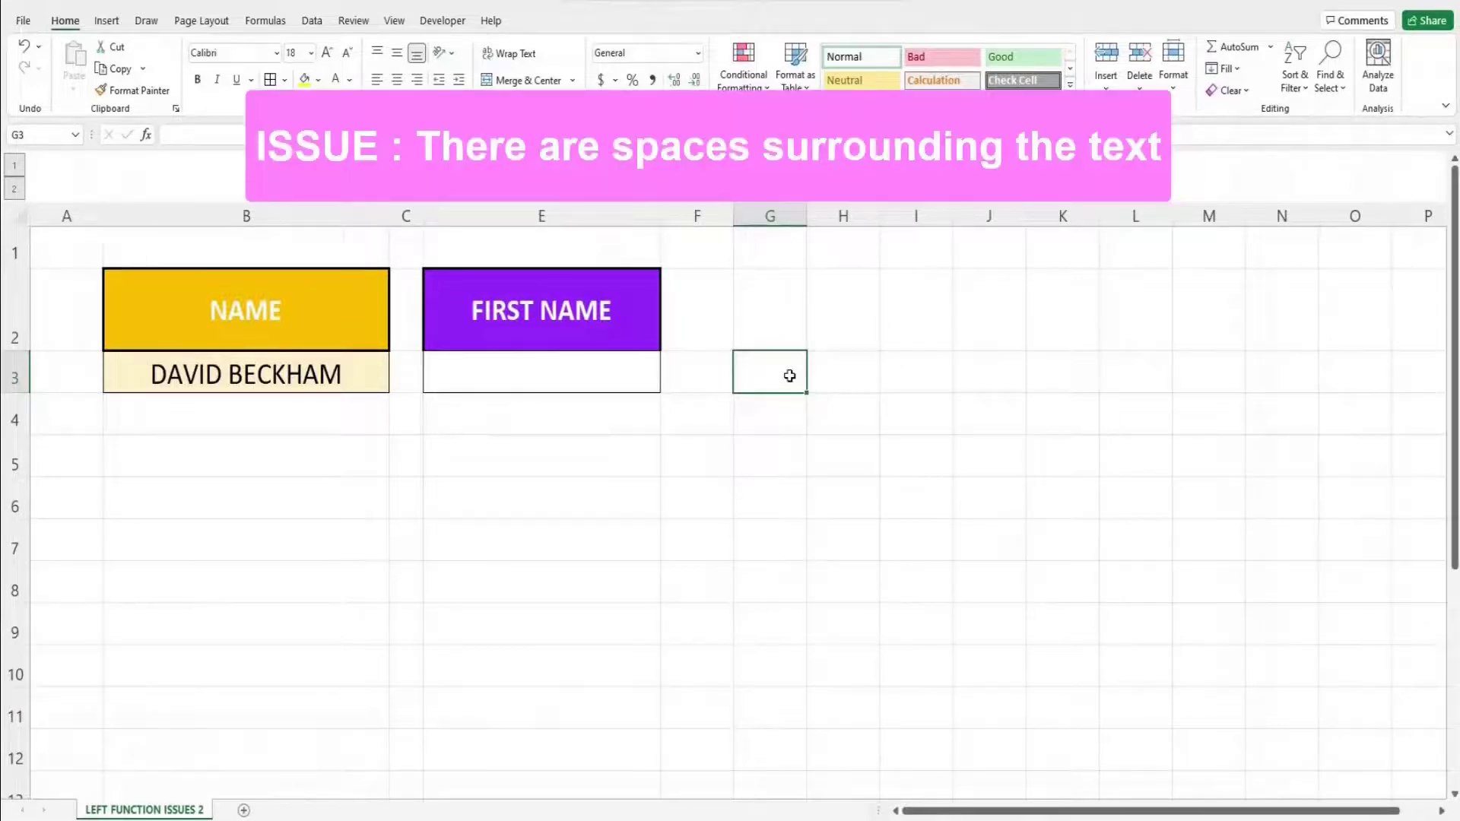
Insert leading spaces in front of the full name in cell B3
double_click(137, 375)
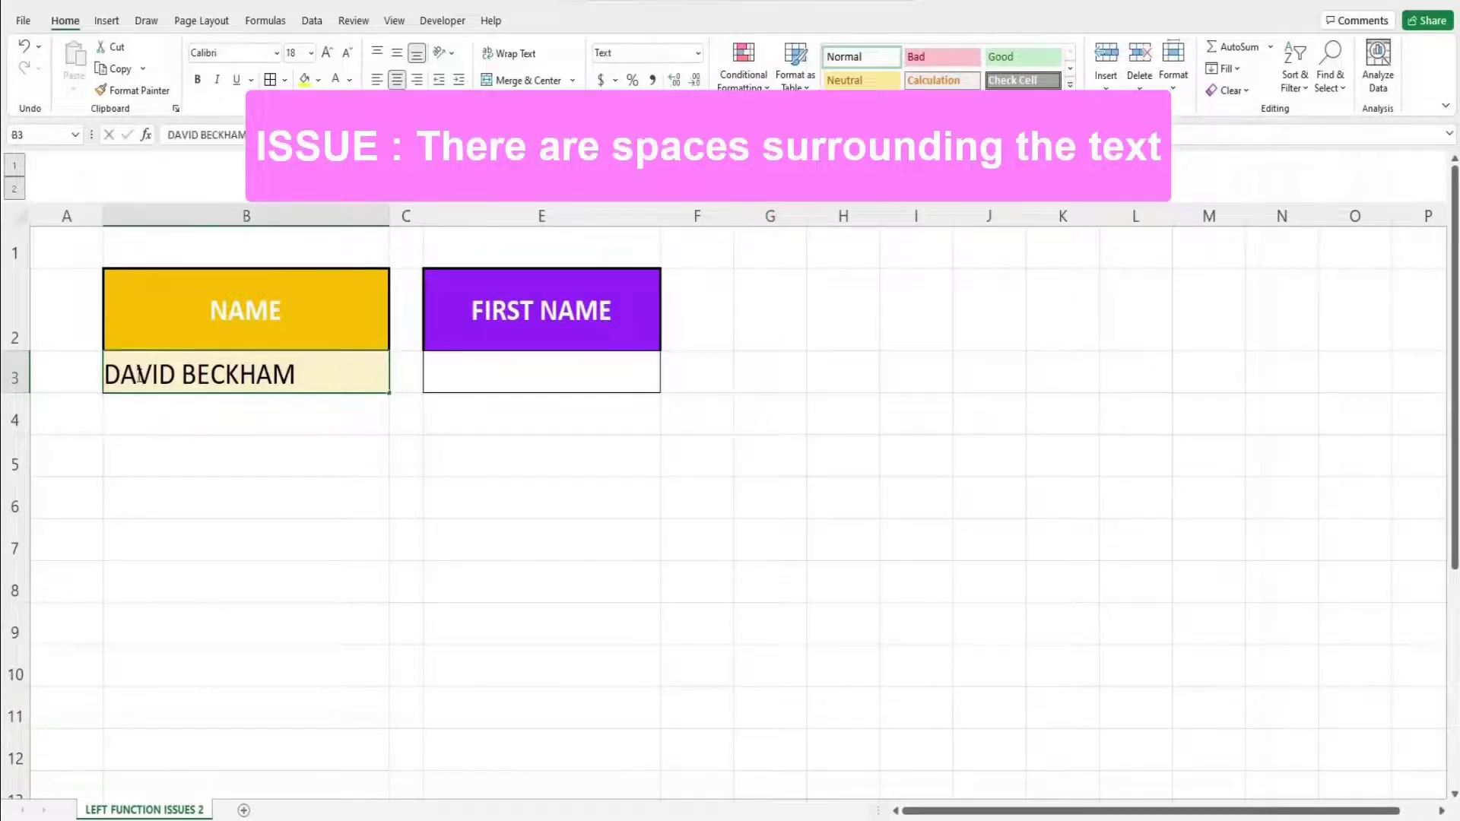
key(Home)
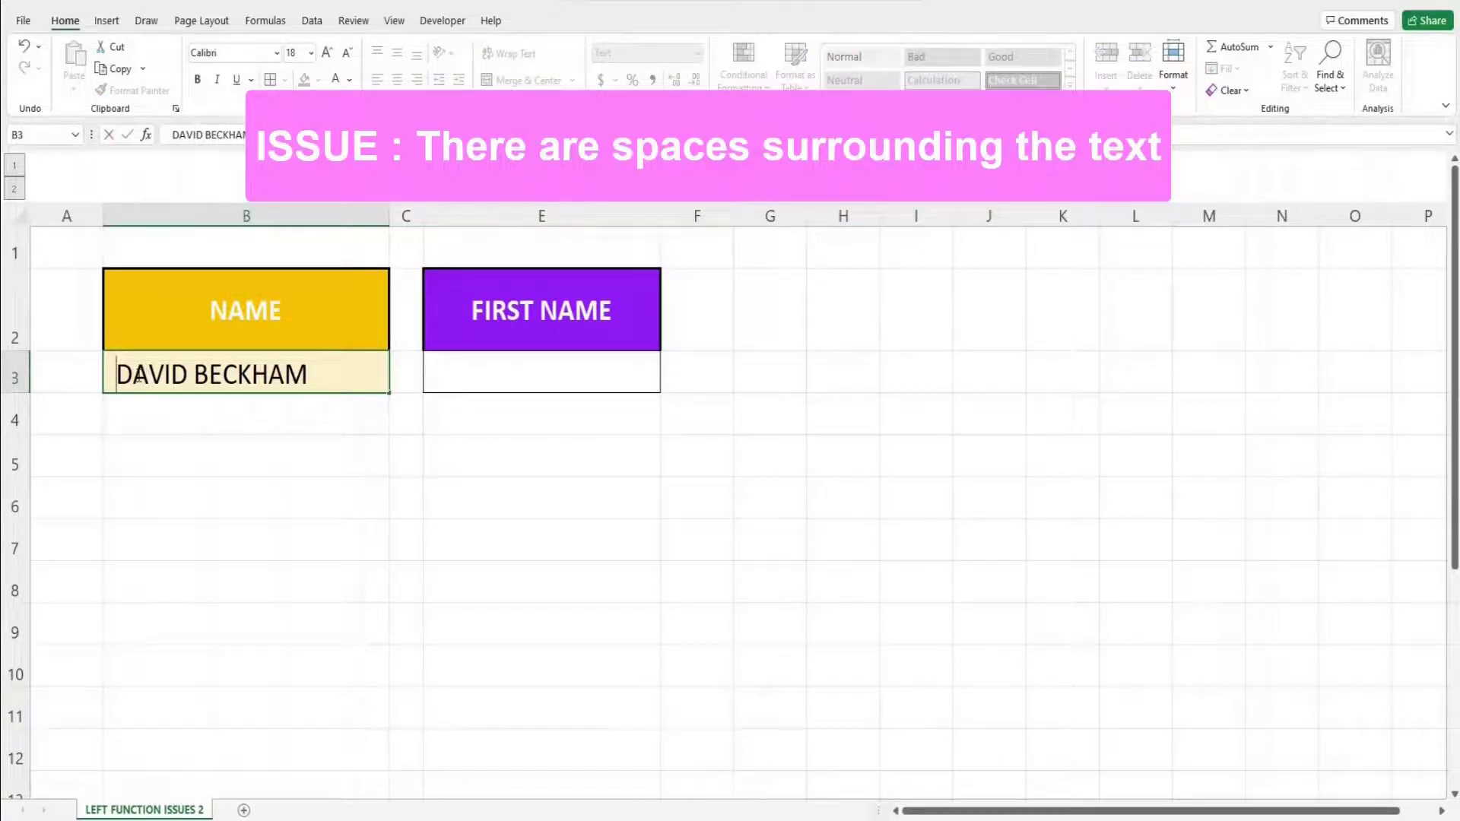
key(Return)
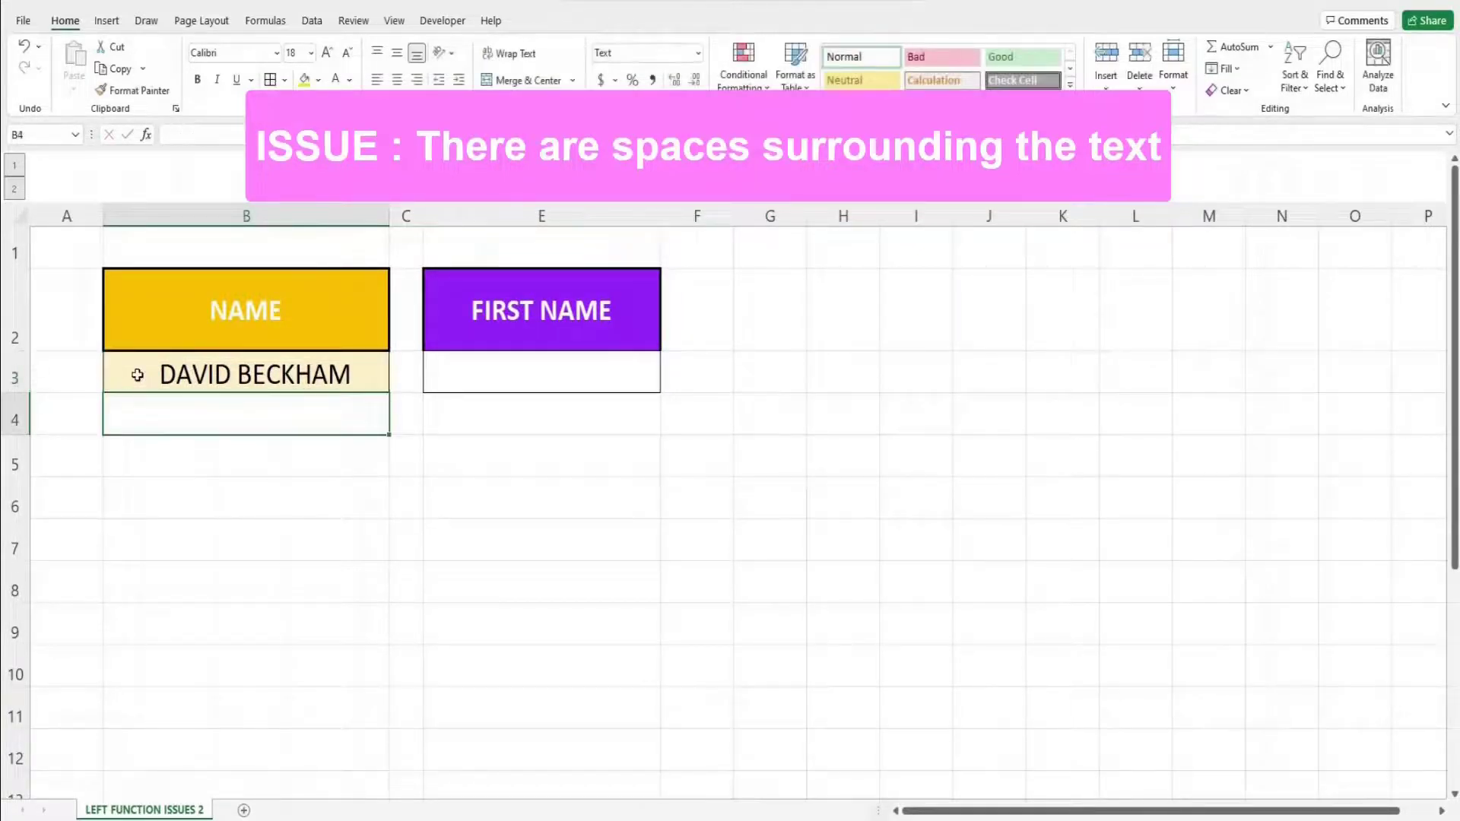
Enter the formula =LEFT(B3,5) in cell E3 to take the first five characters of the space-padded name
double_click(482, 385)
text(=)
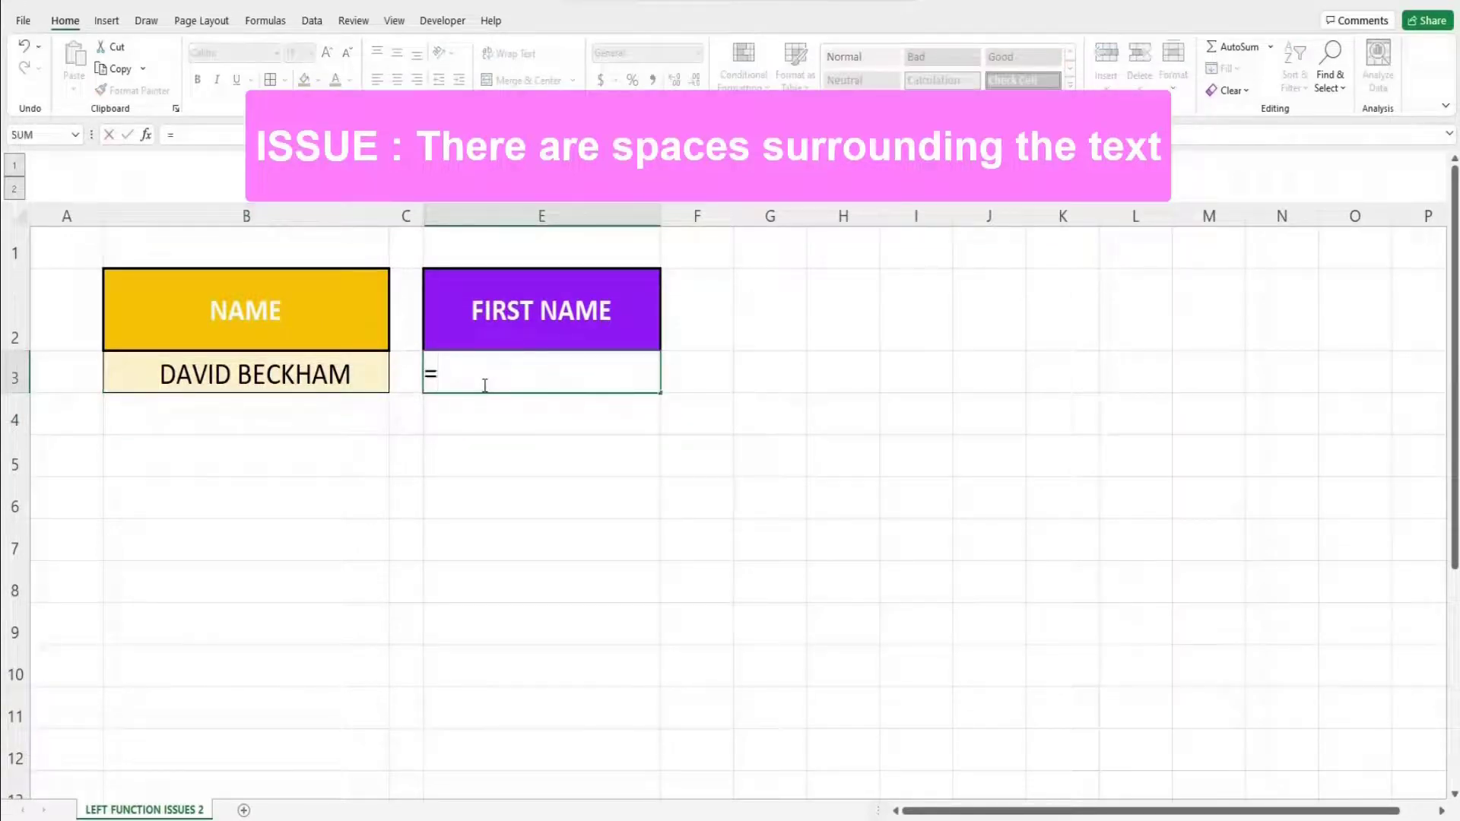
text(LEFT)
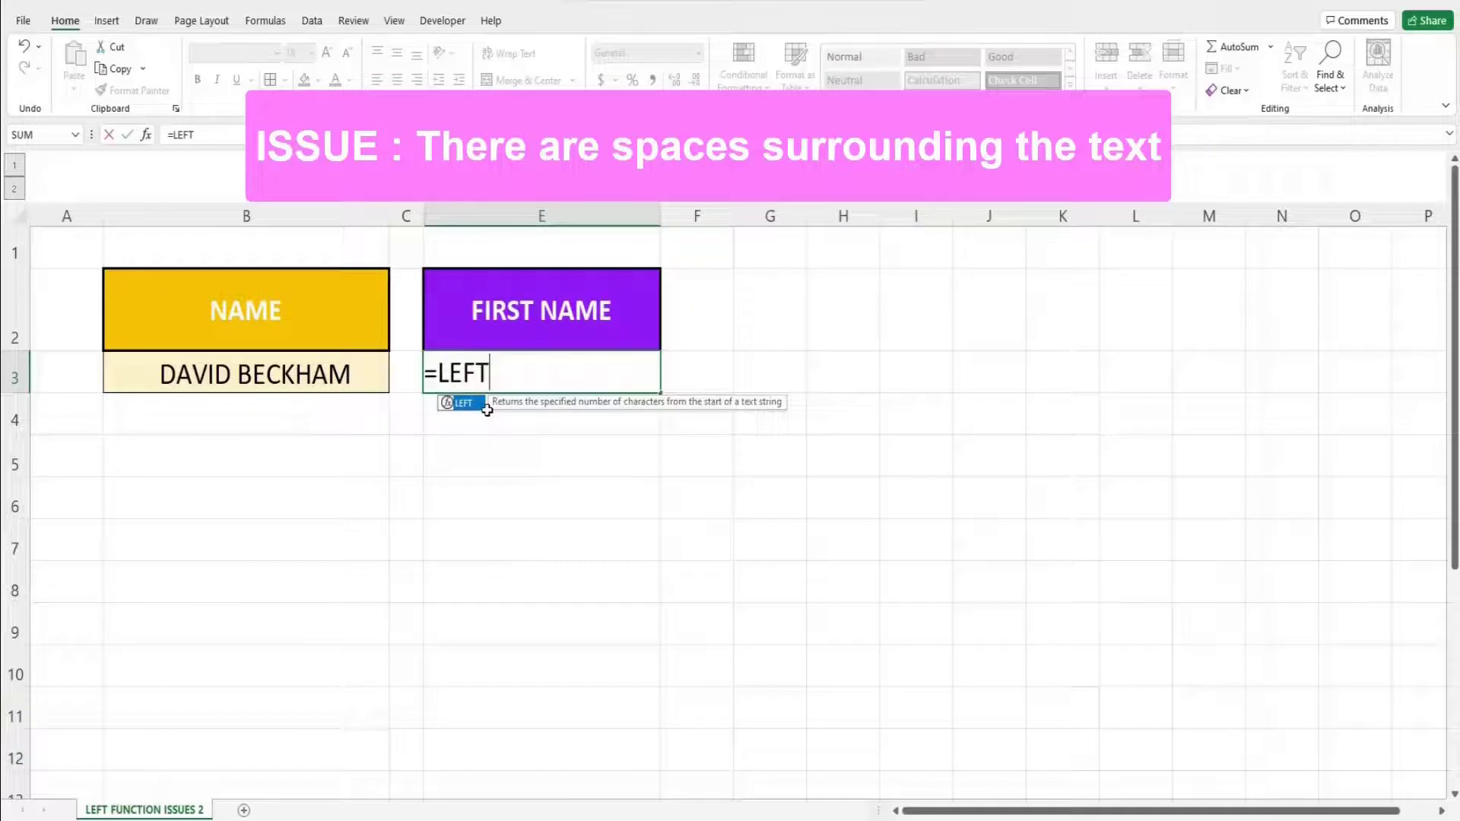
text(()
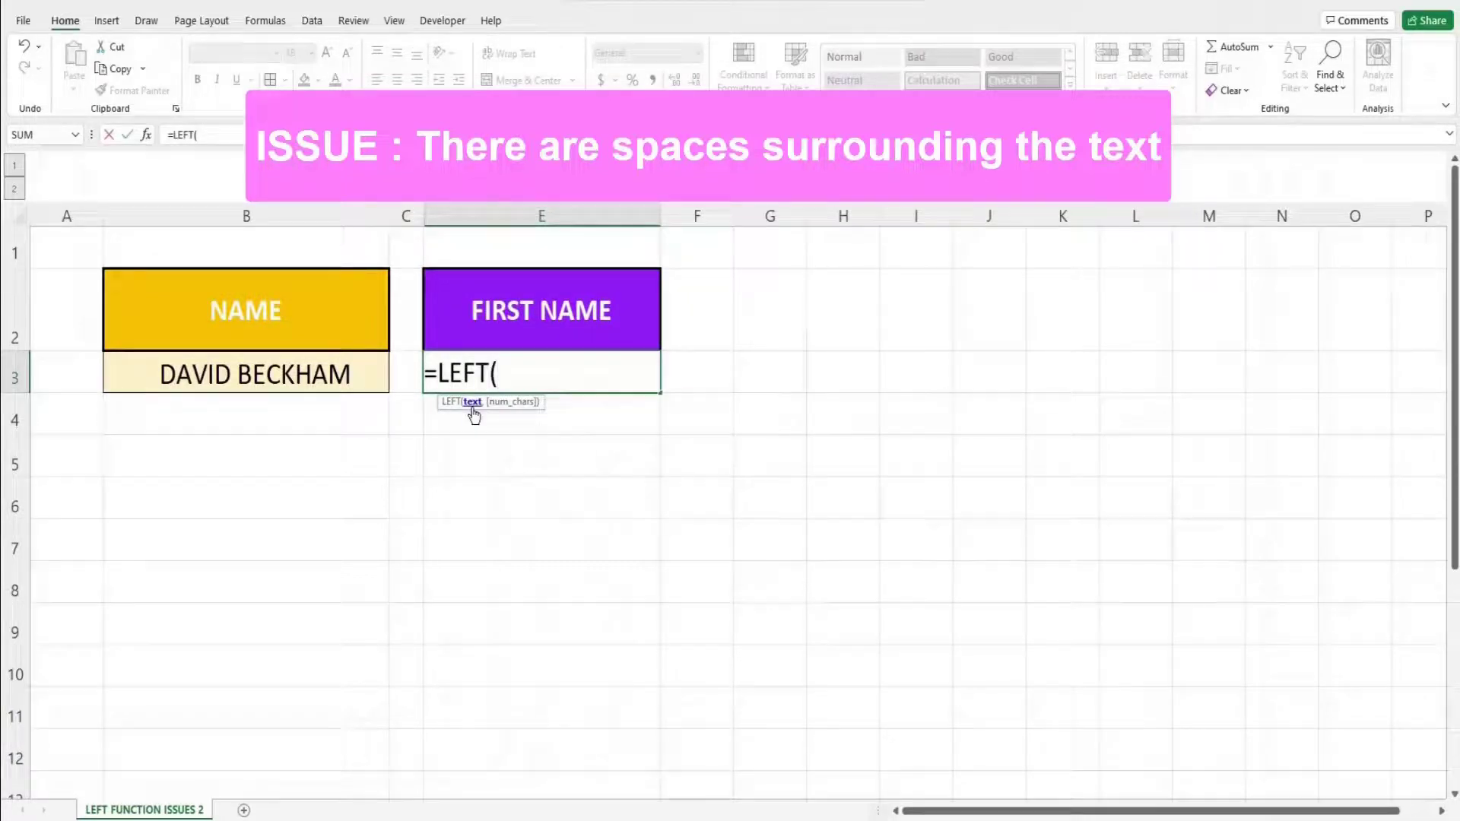
click(353, 384)
text(,)
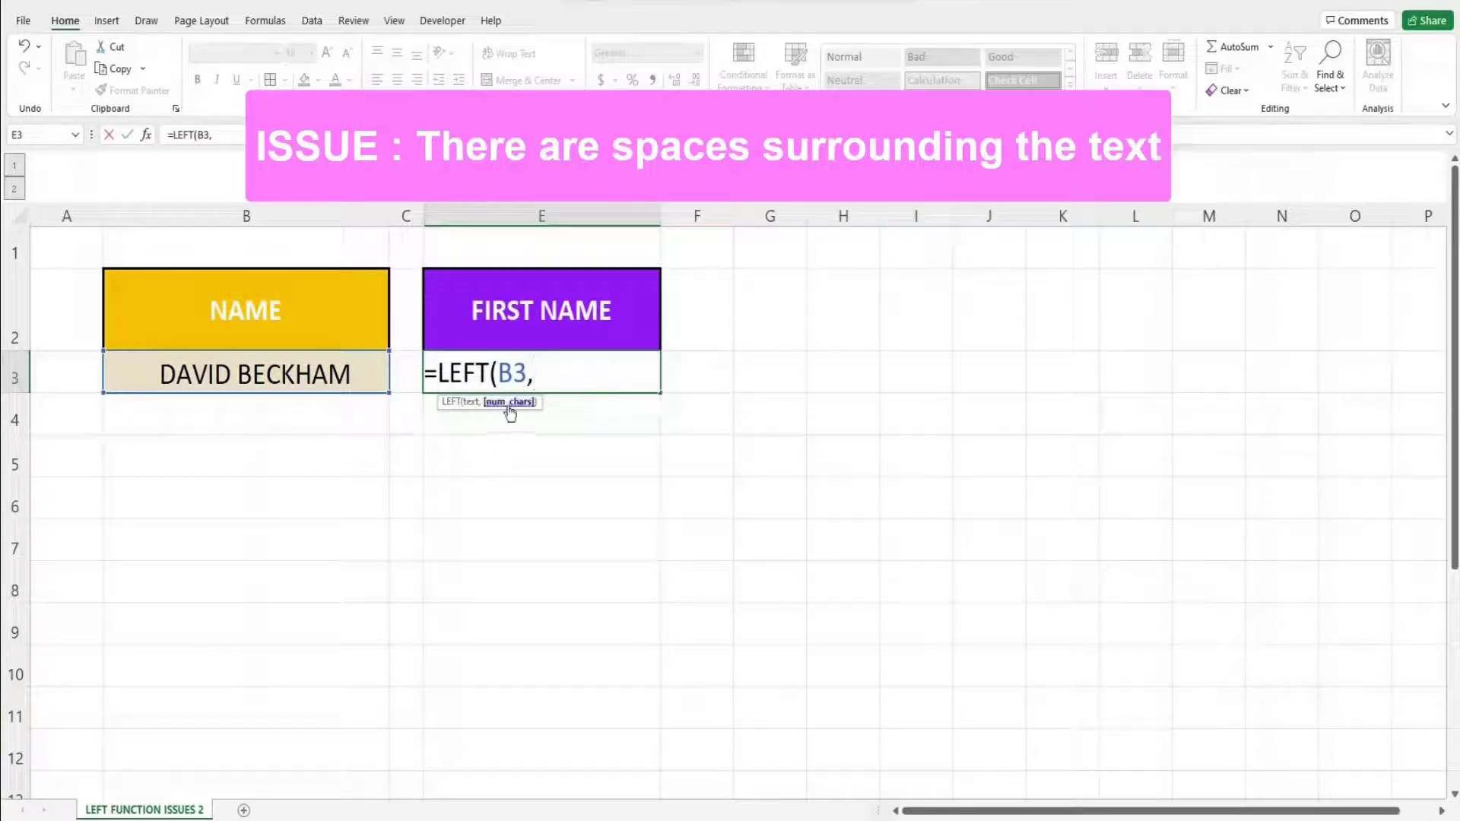
text(5))
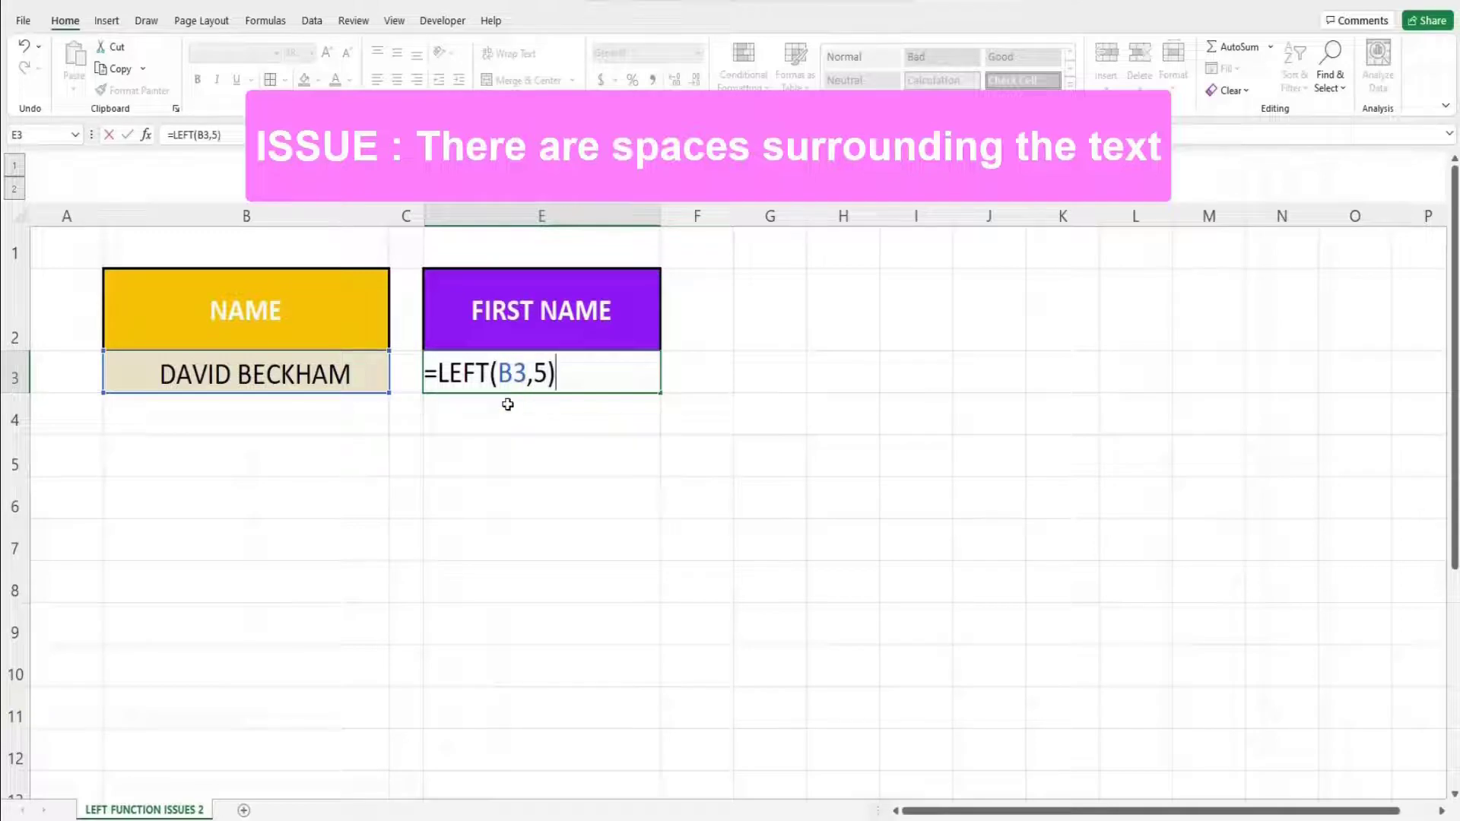
key(Return)
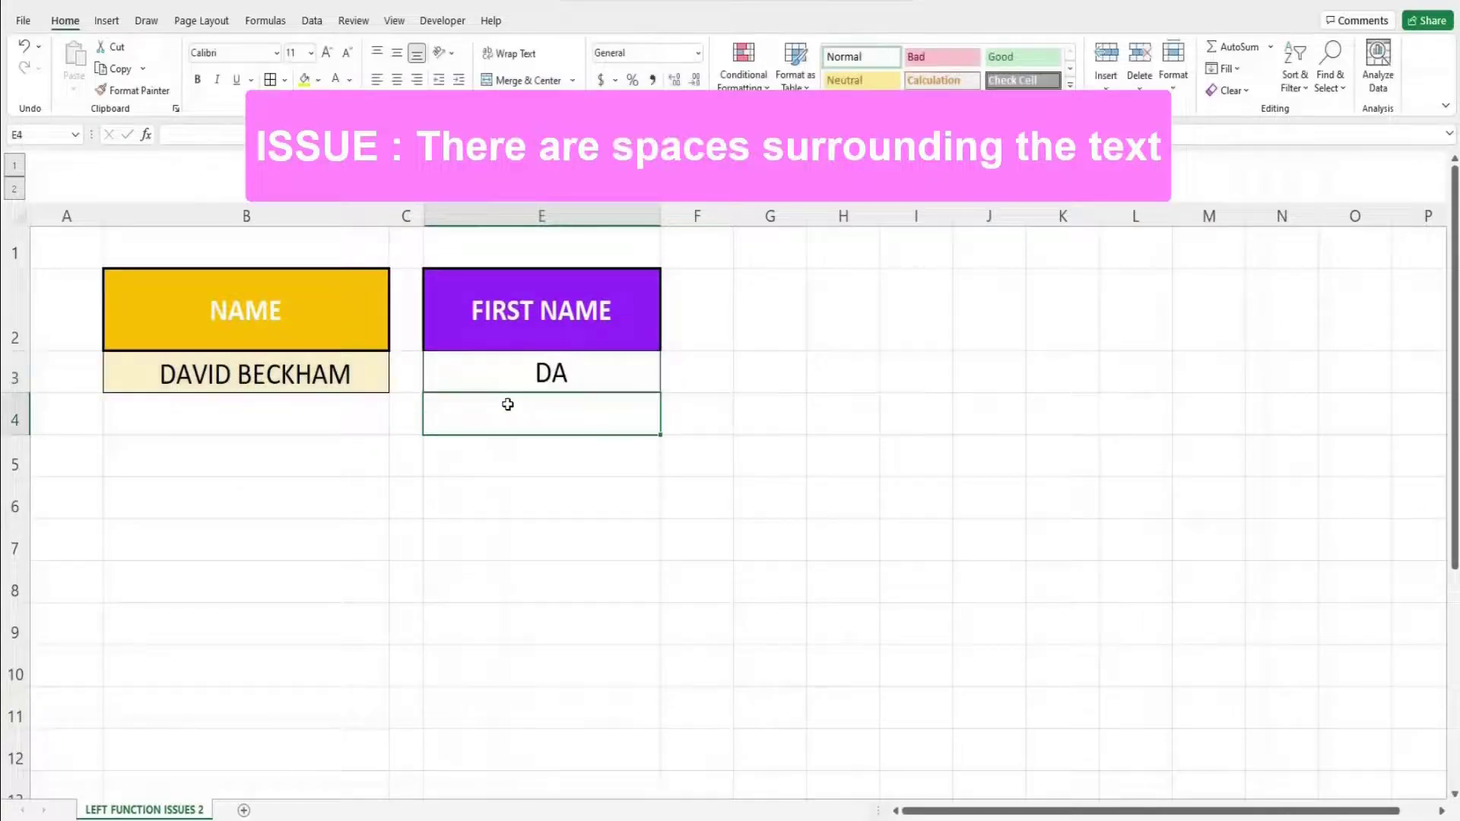
click(704, 407)
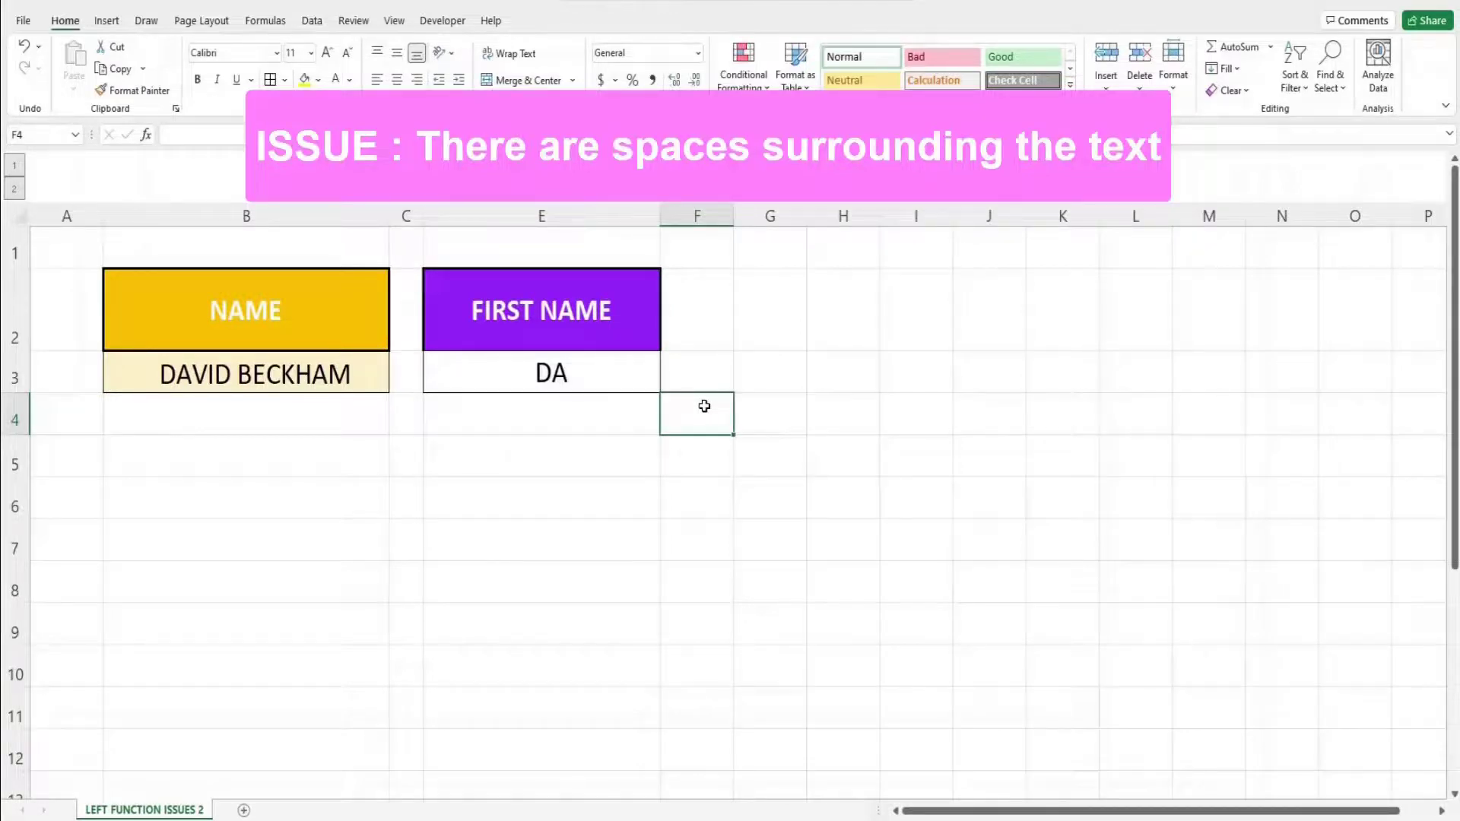
Clear the formula from cell E3 and expand the collapsed helper column D
click(628, 372)
key(Delete)
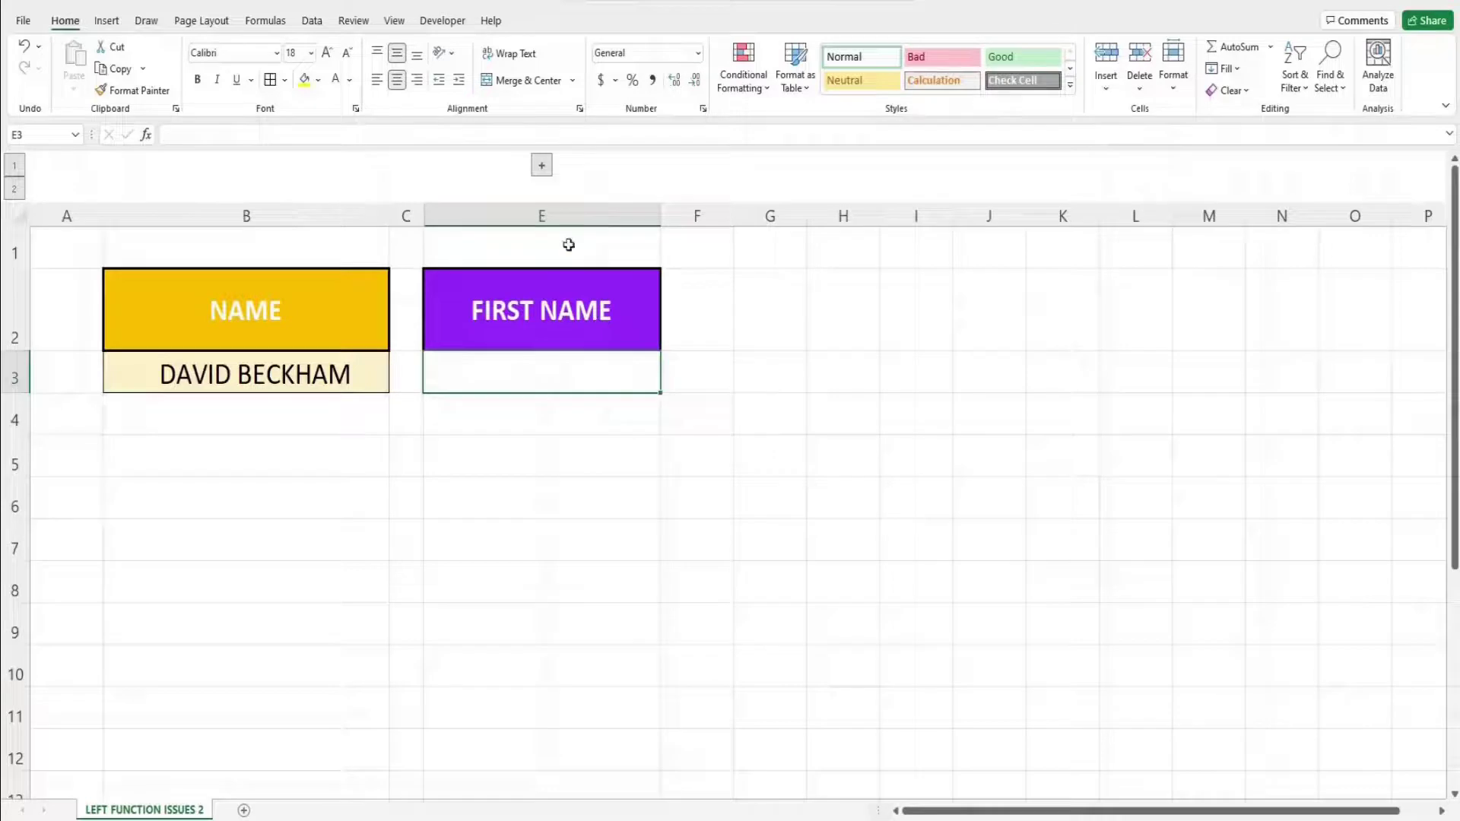
click(541, 165)
Change the font colour of the TRIM() label in cell D1 to black
click(528, 247)
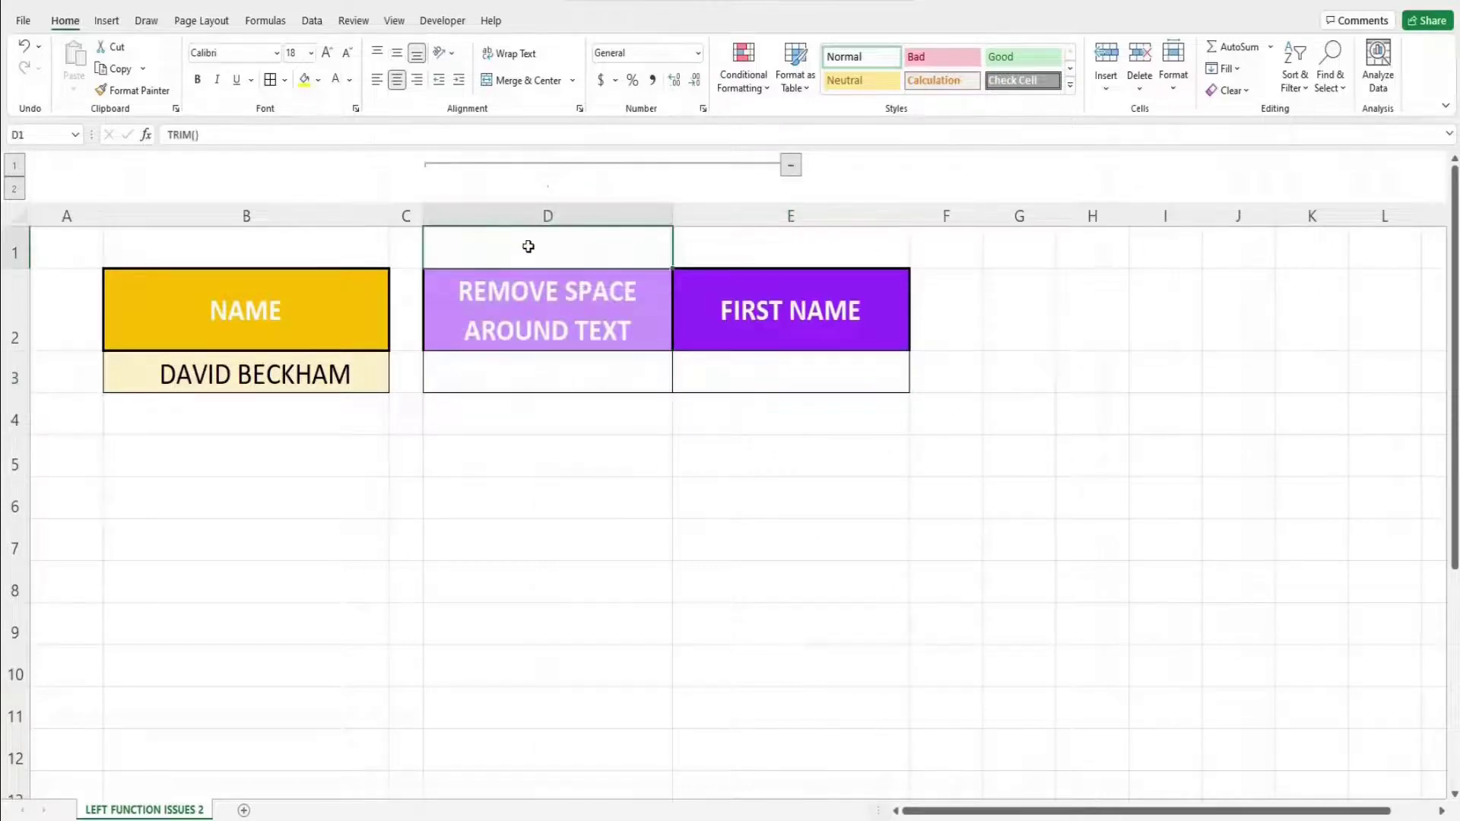
click(349, 79)
click(347, 98)
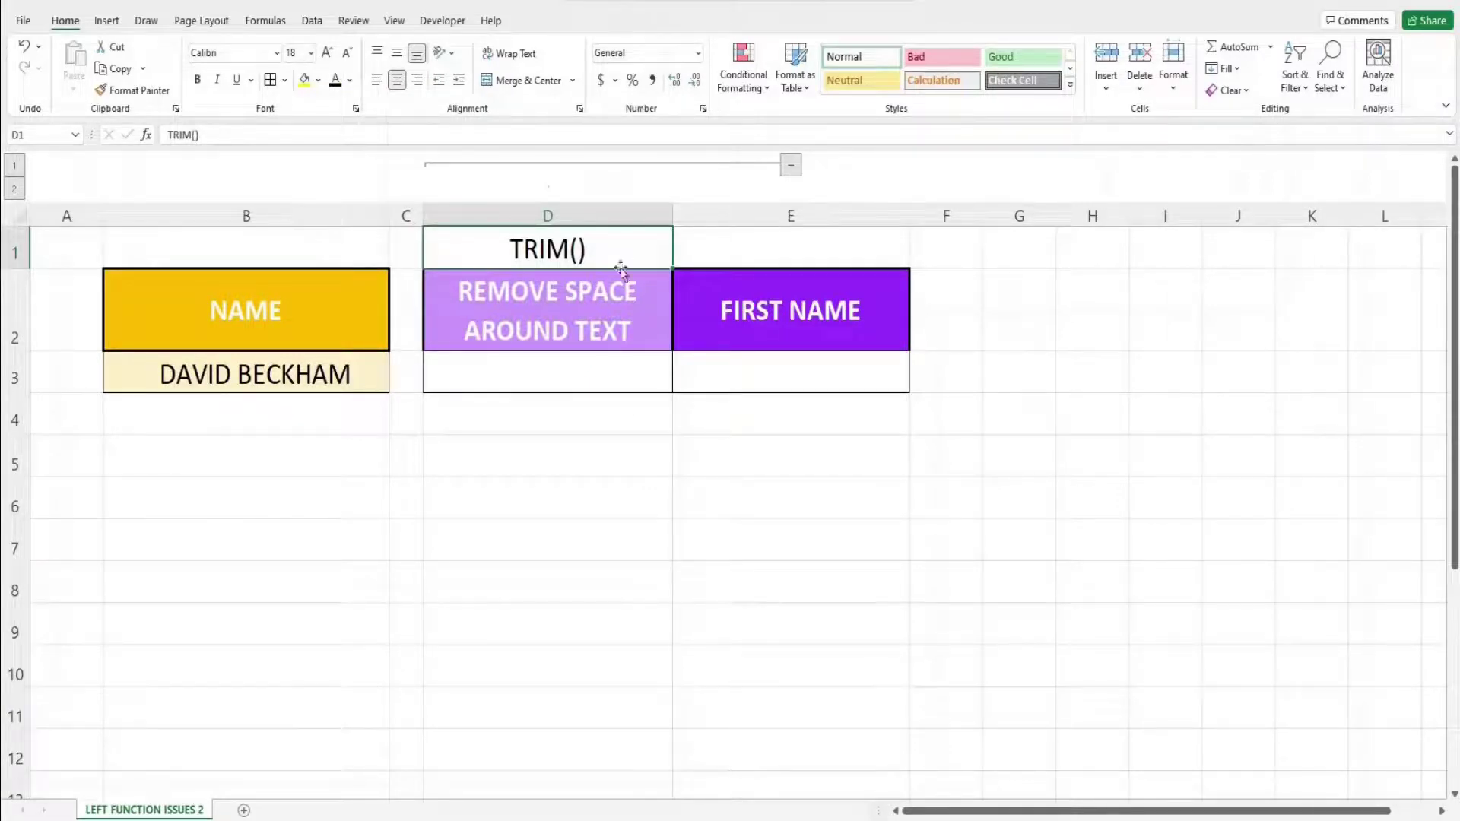
Enter the formula =TRIM(B3) in cell D3 to remove the extra spaces around the name
double_click(585, 364)
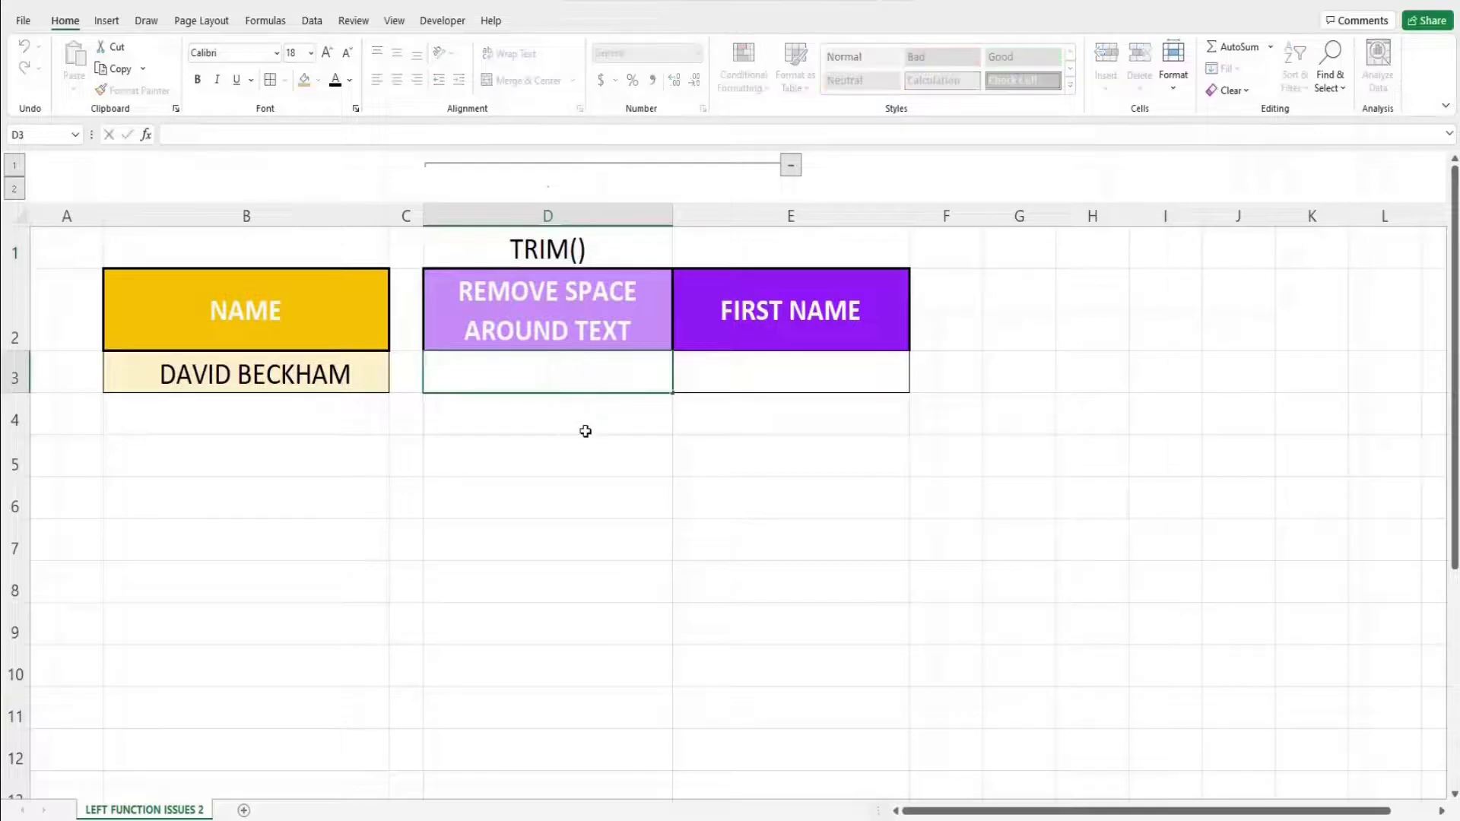
text(=TRIM)
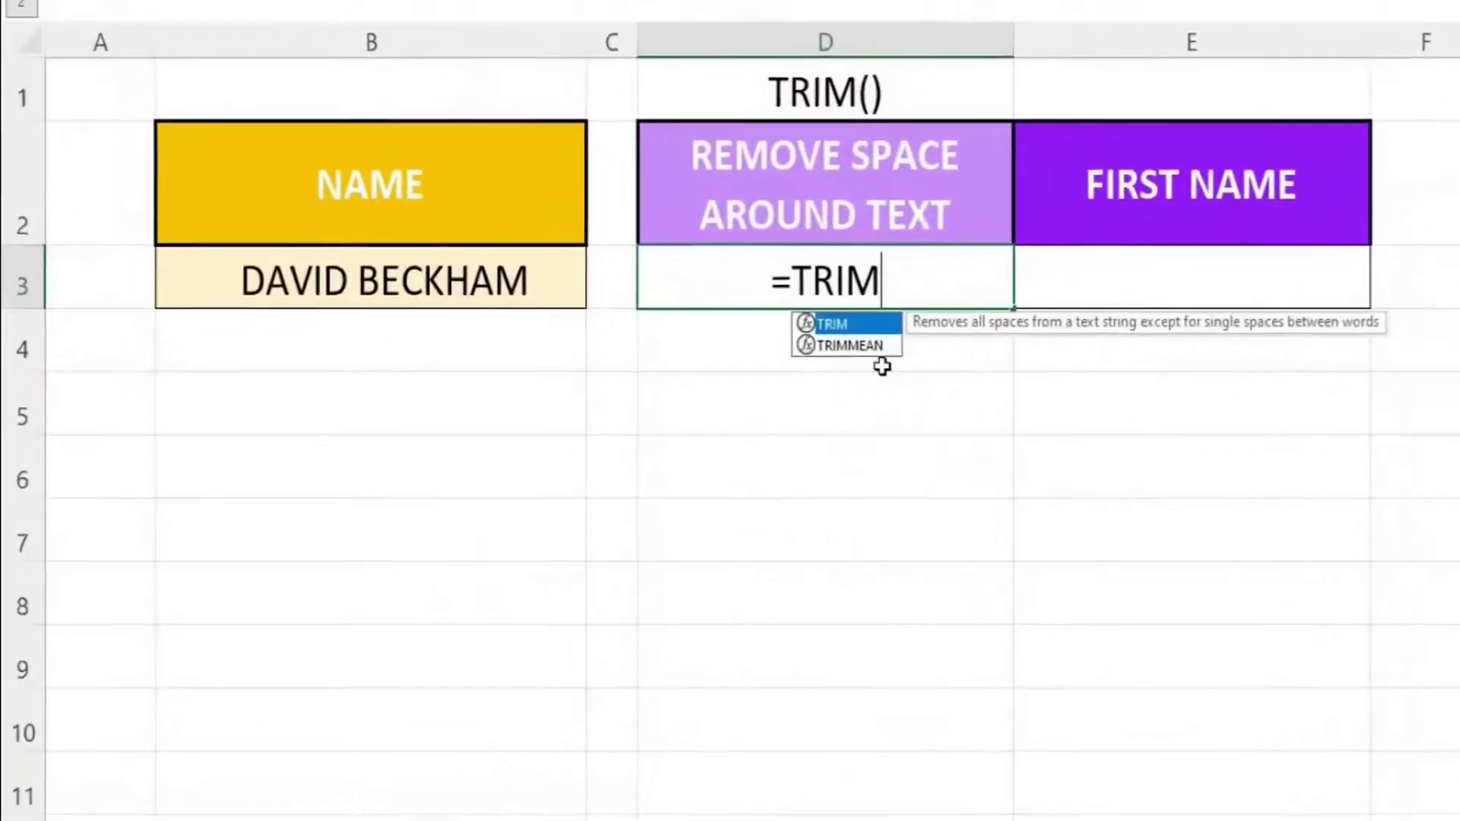
text(()
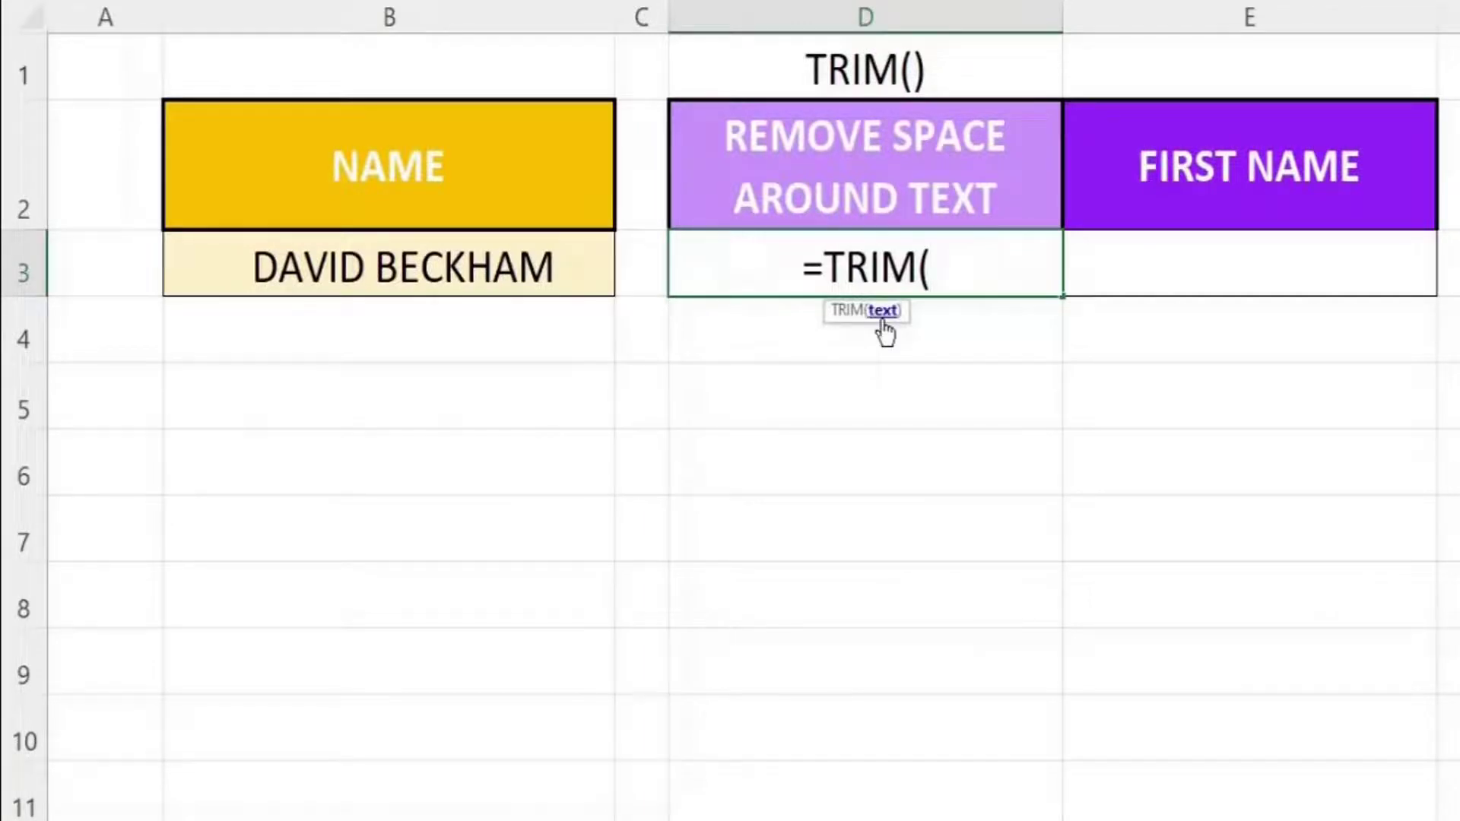
click(544, 267)
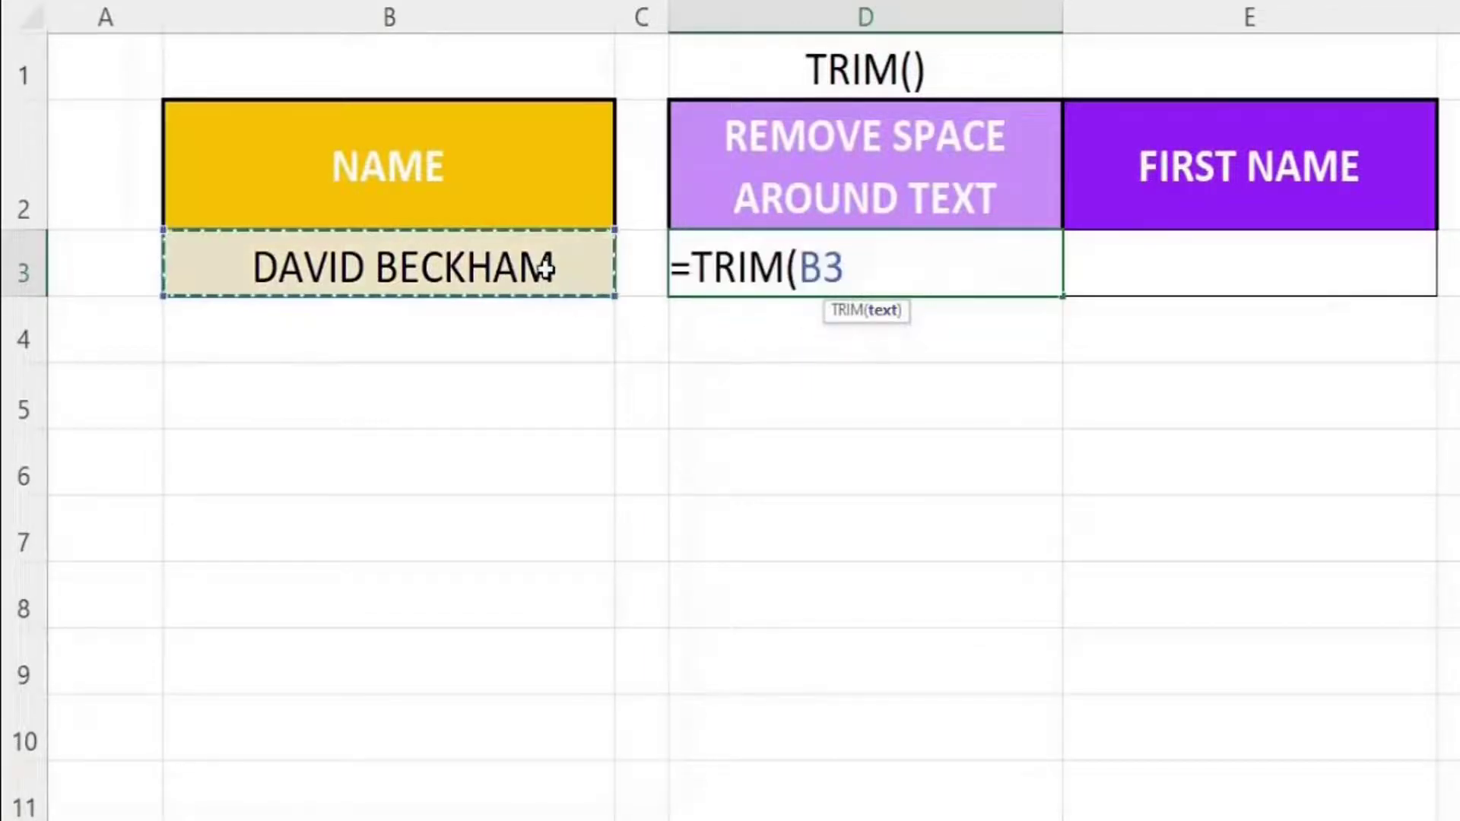
text())
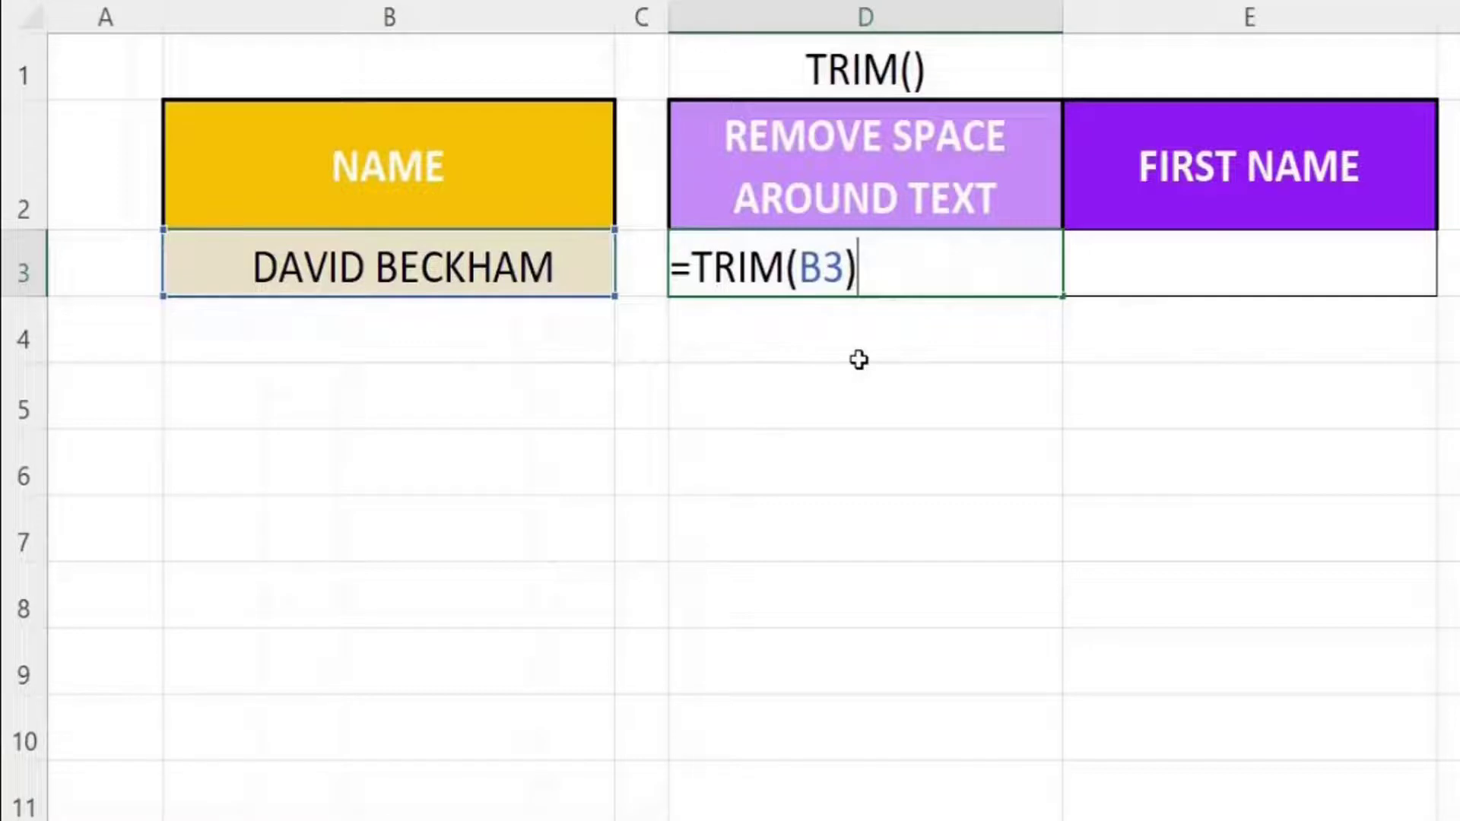
key(Return)
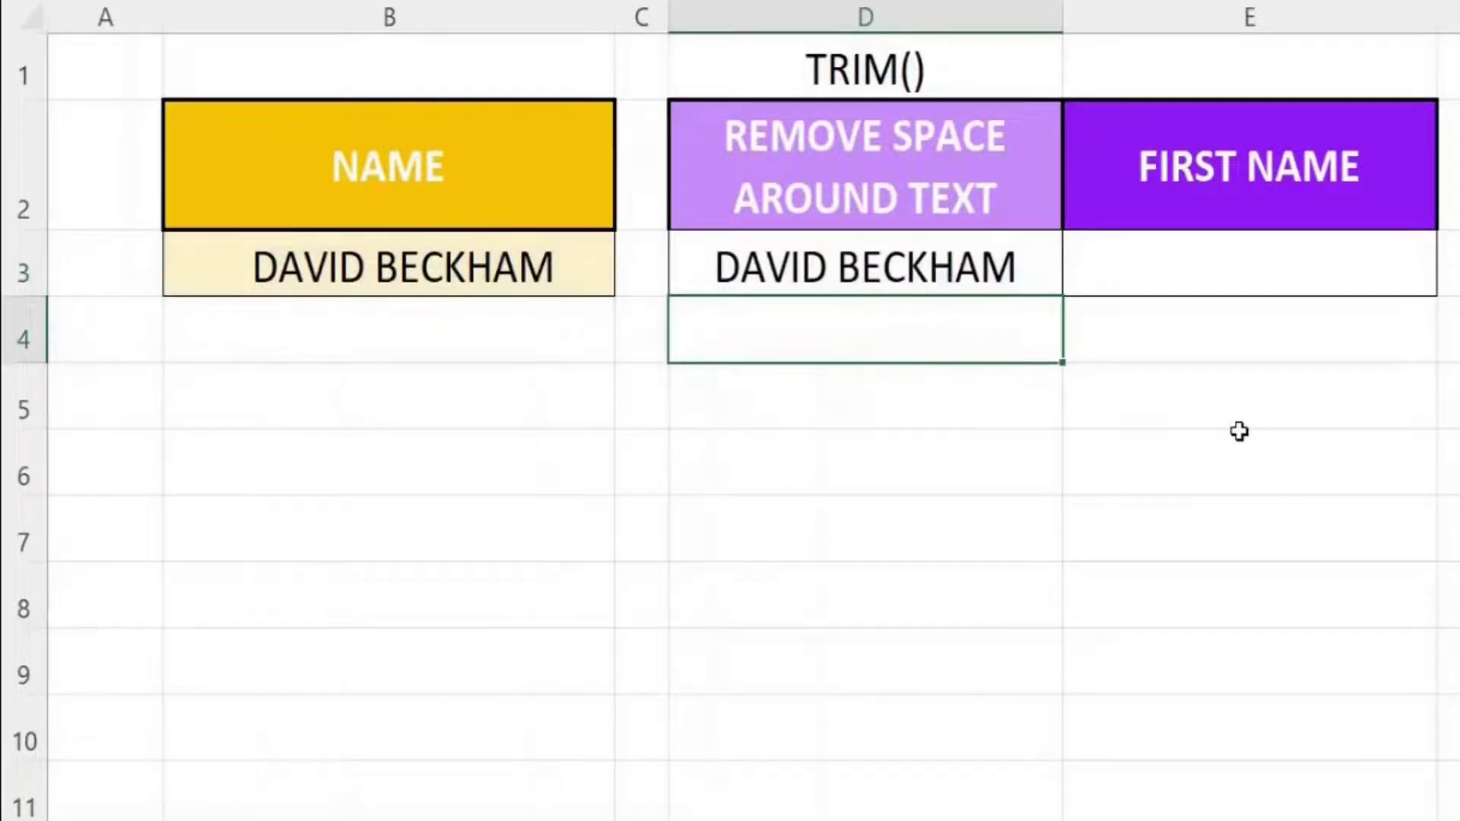
Enter the formula =LEFT(D3,5) in cell E3 to extract the first name from the trimmed text
click(1239, 283)
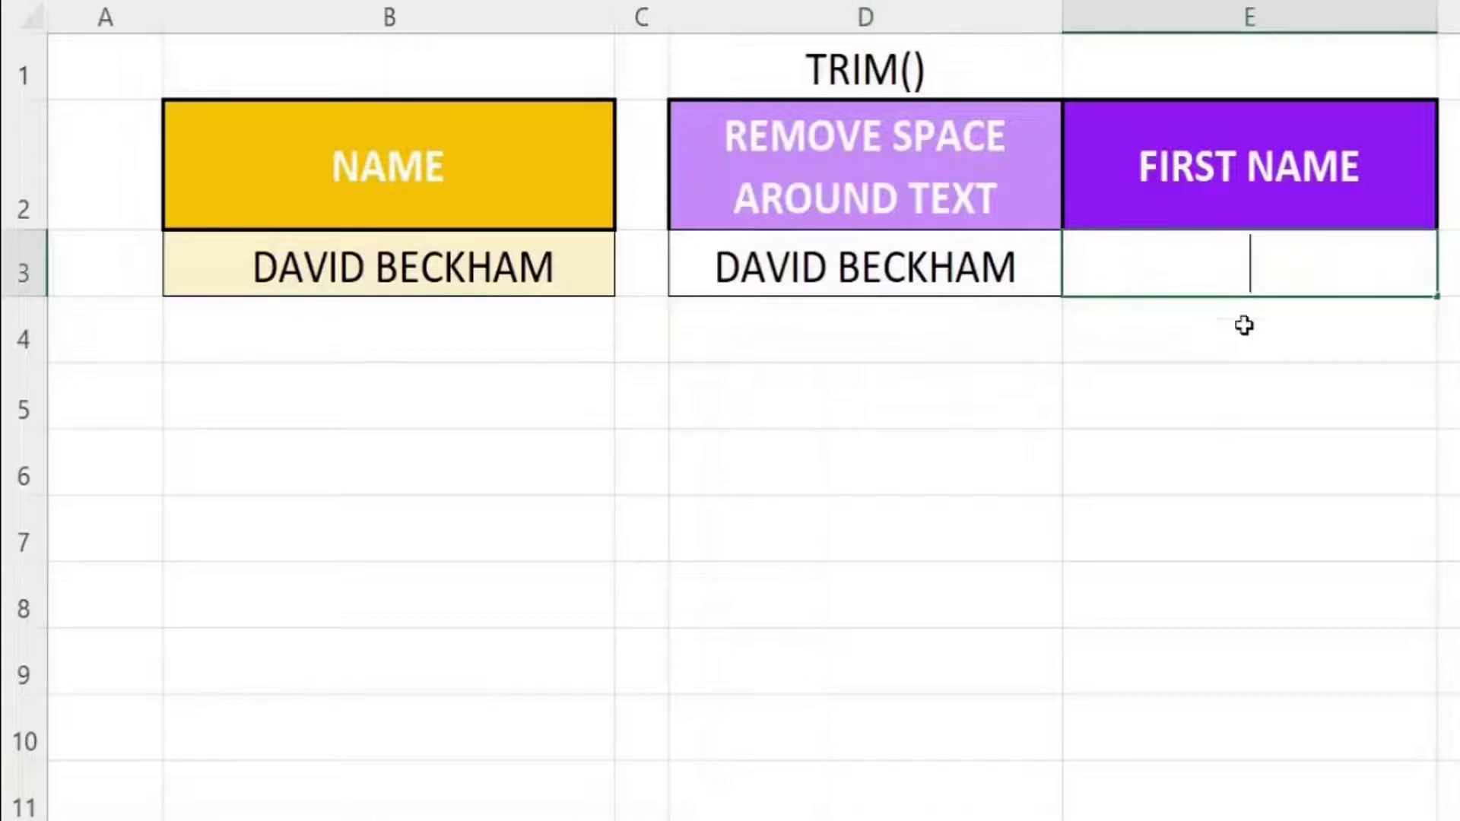
text(=LEF)
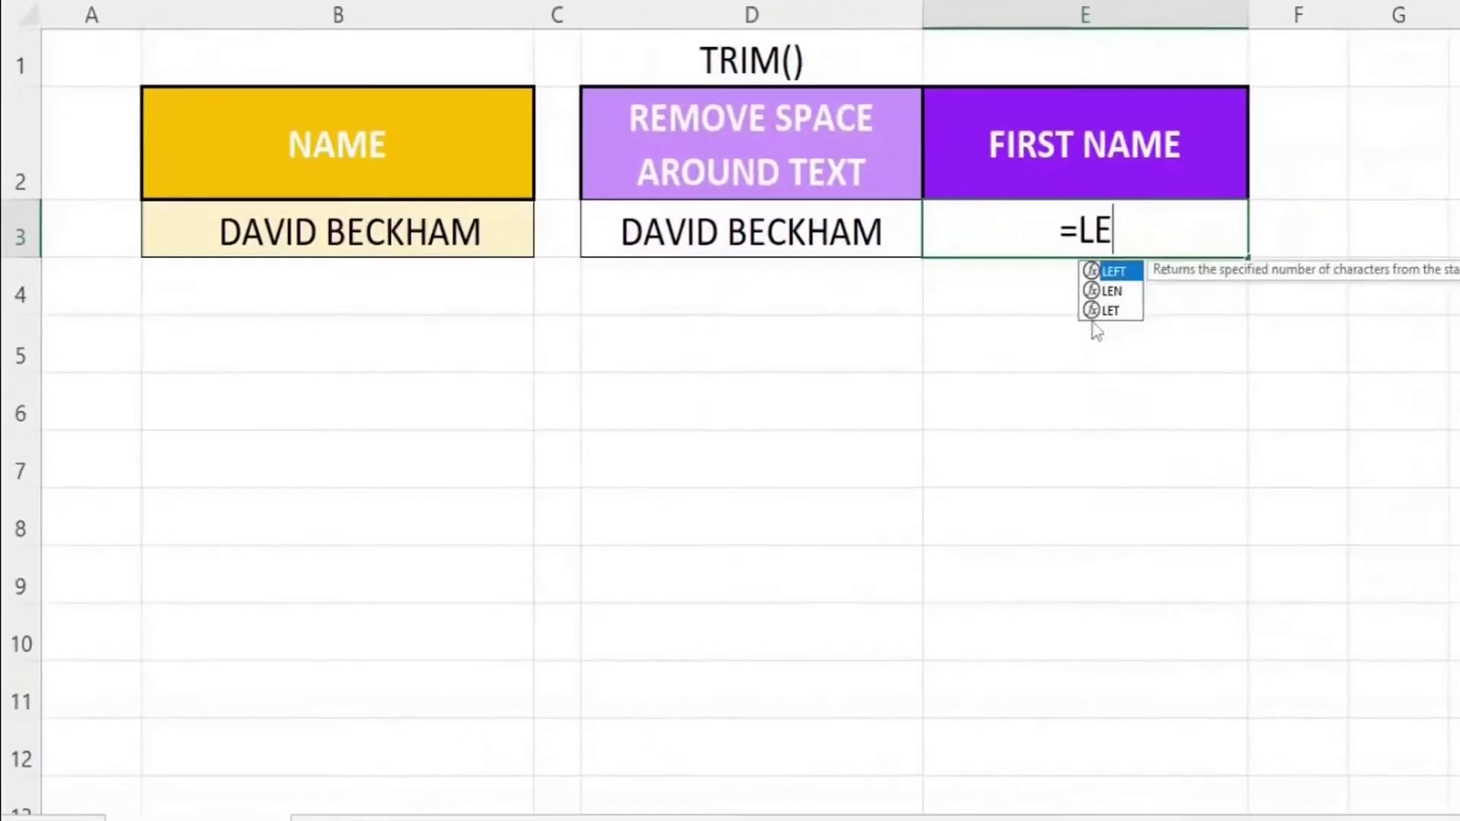
text(T()
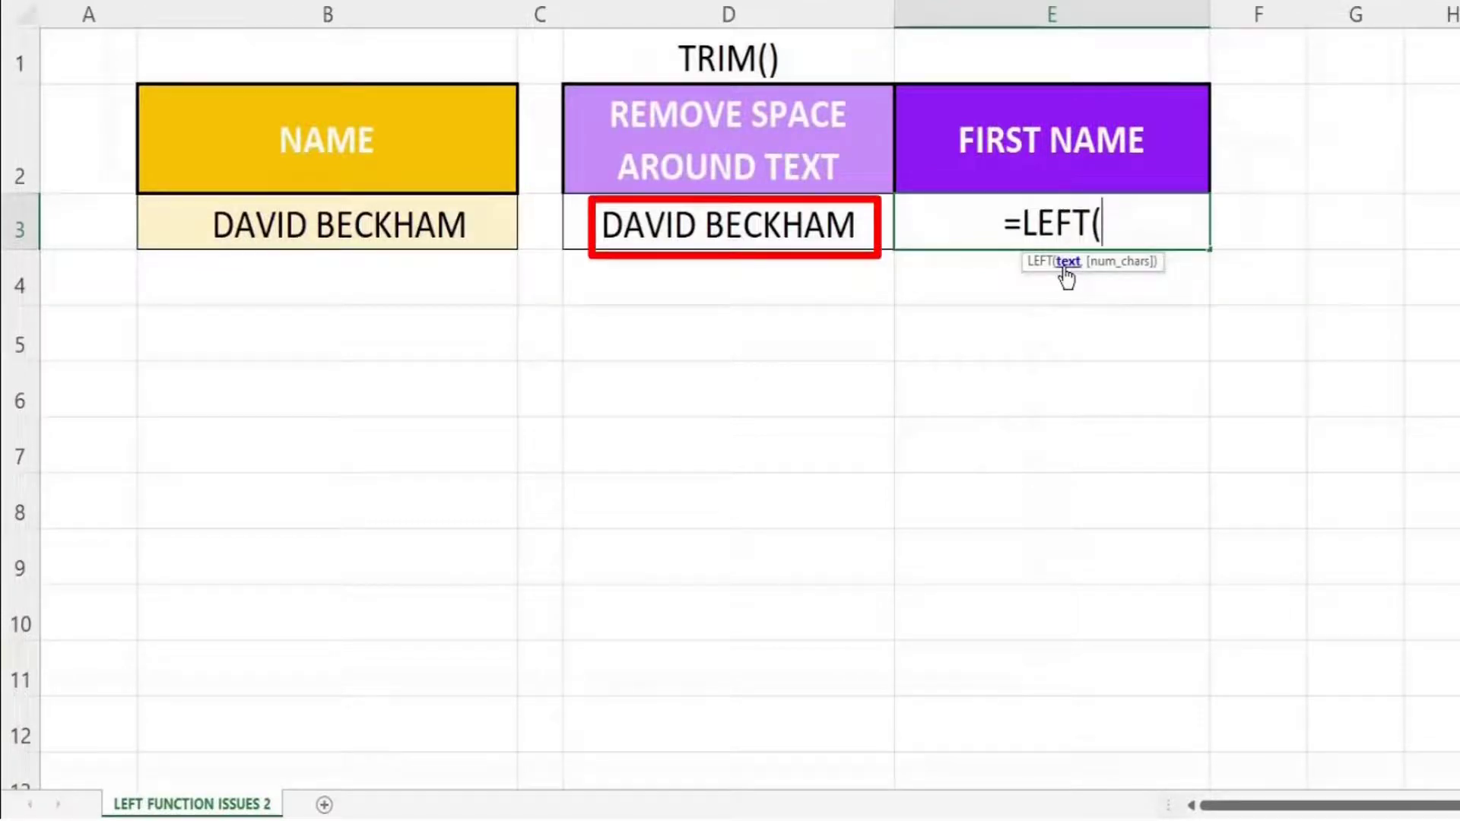
click(828, 222)
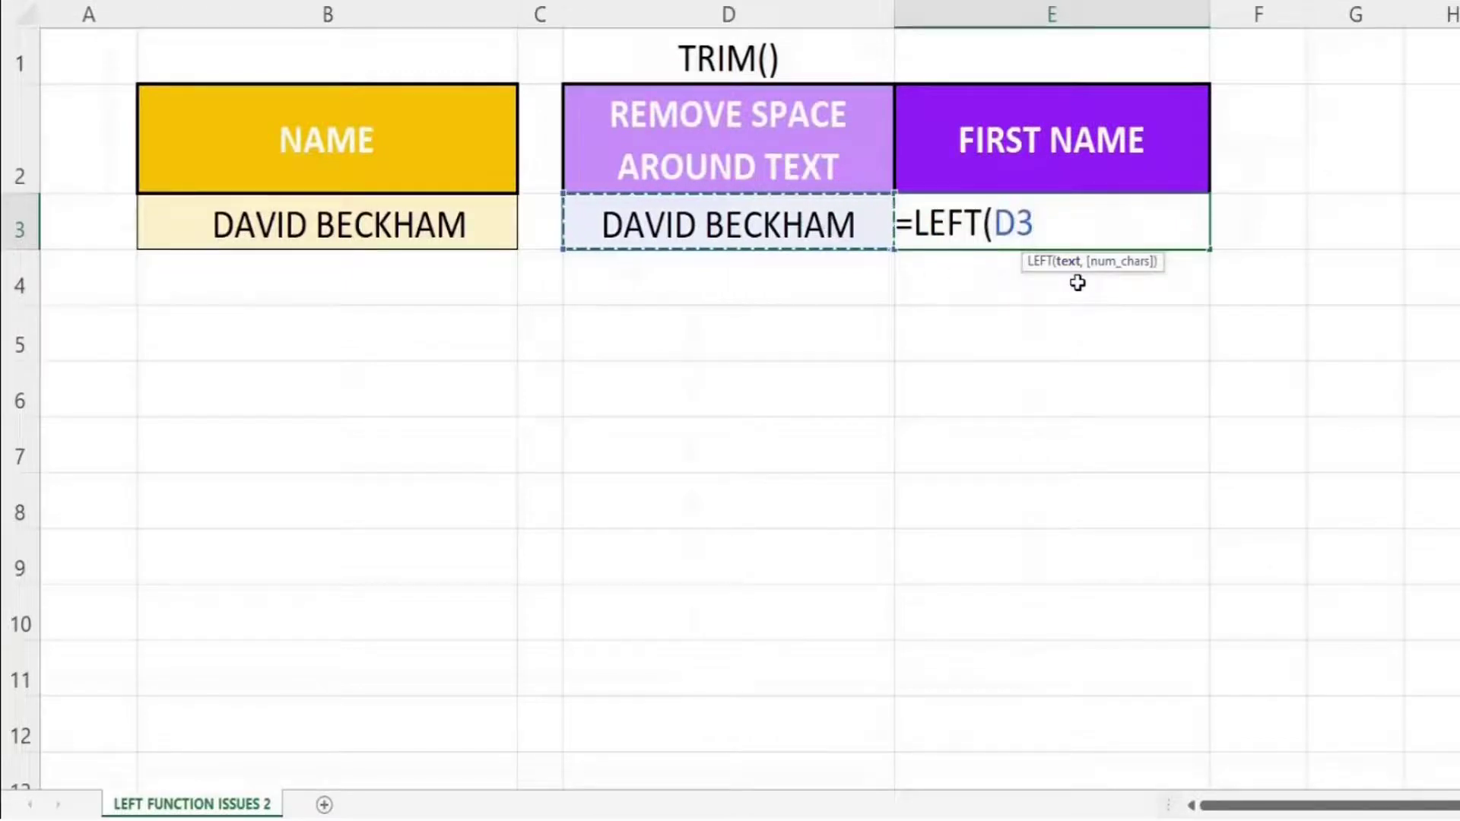
text(,)
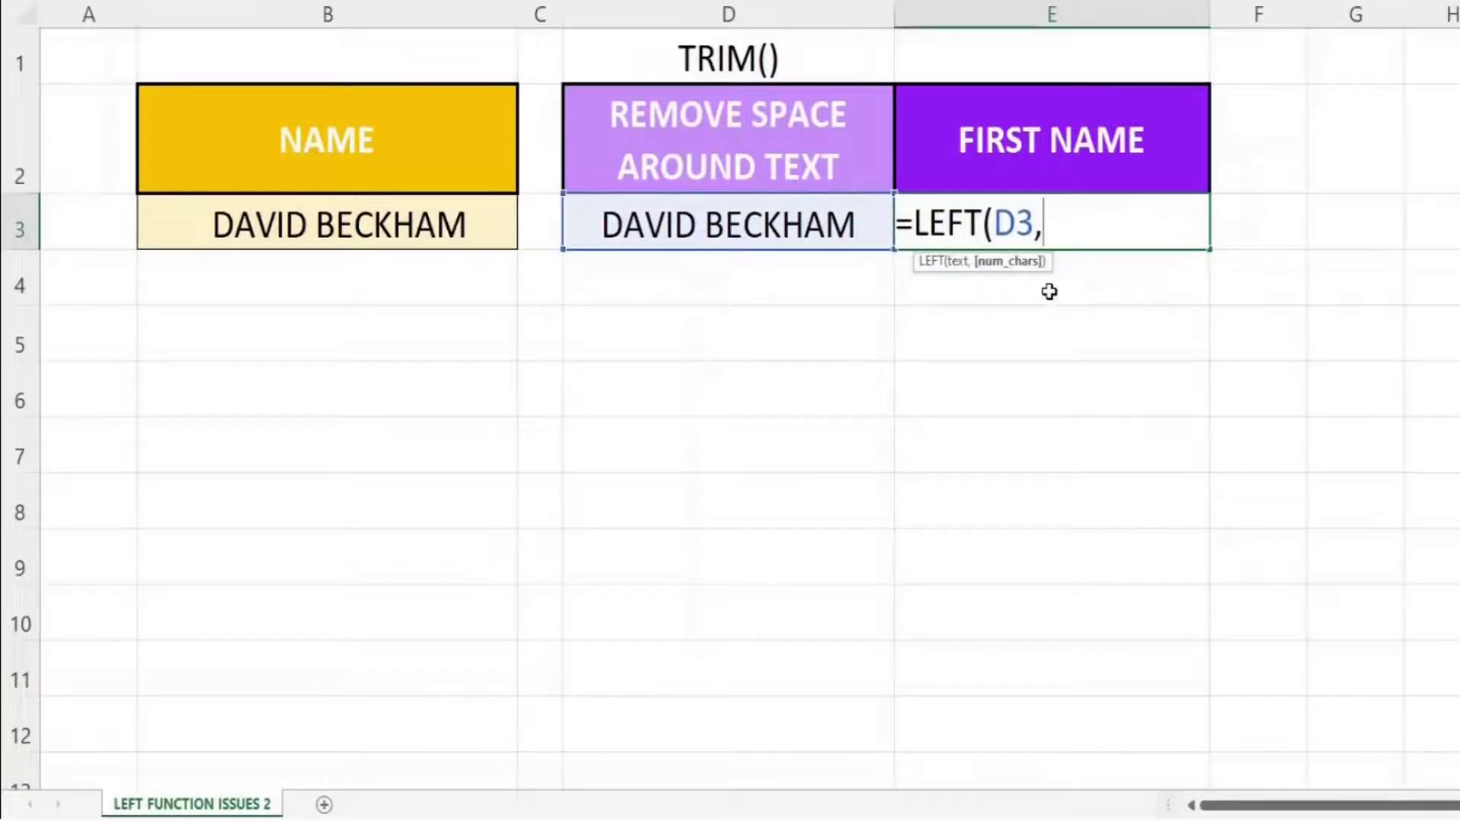
text(5)
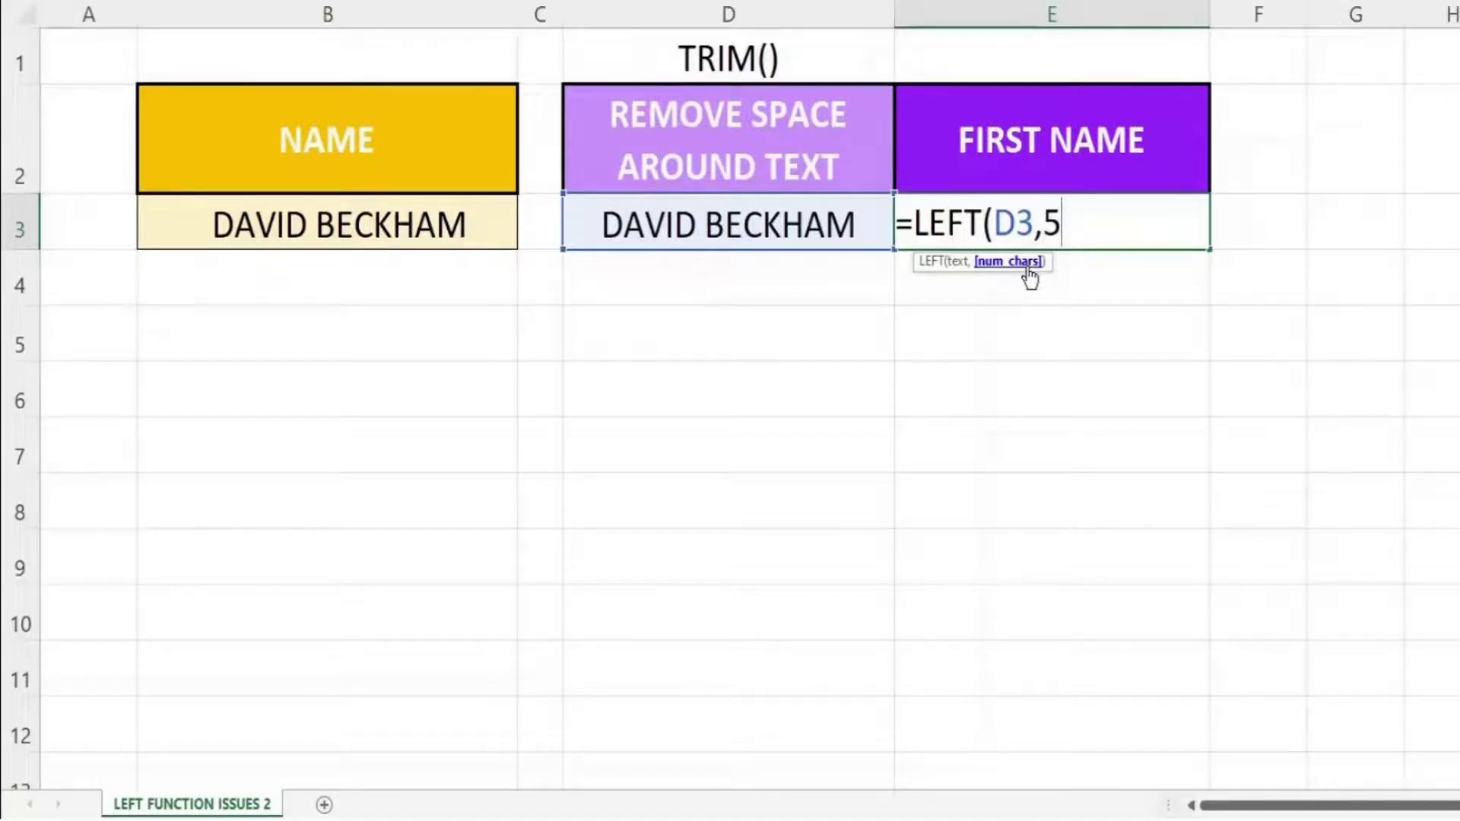
text())
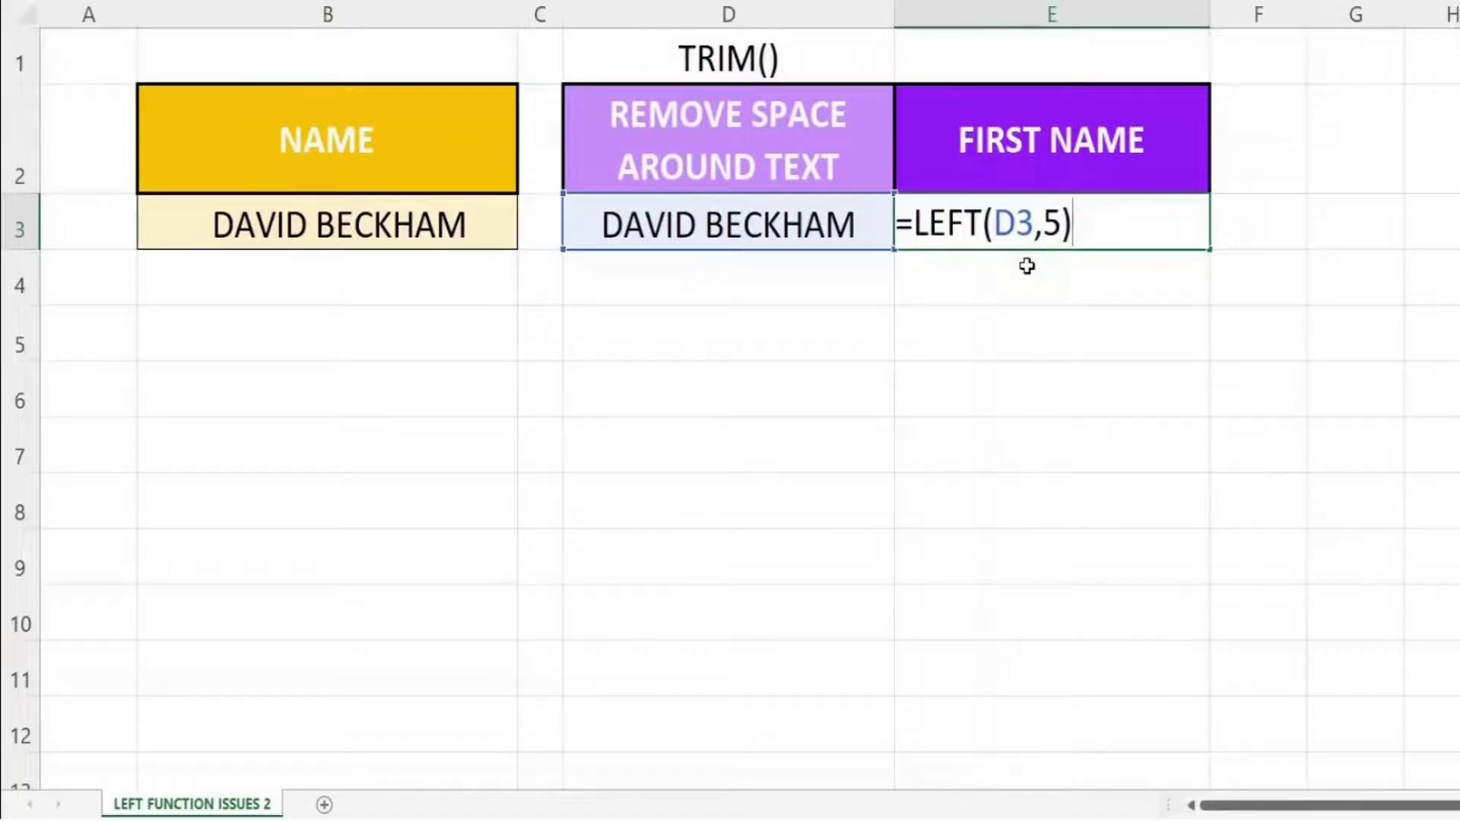
key(Return)
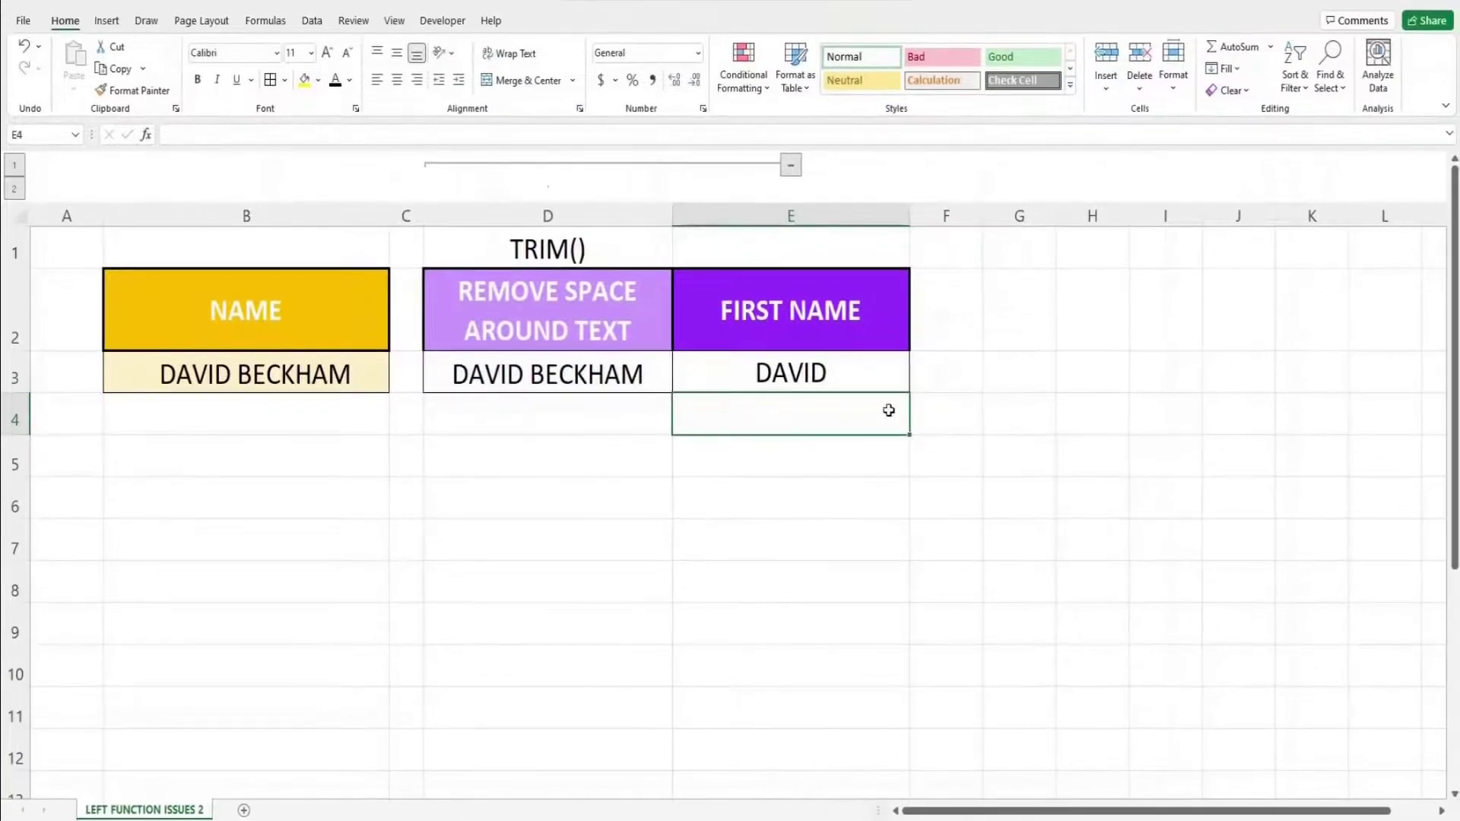
click(992, 411)
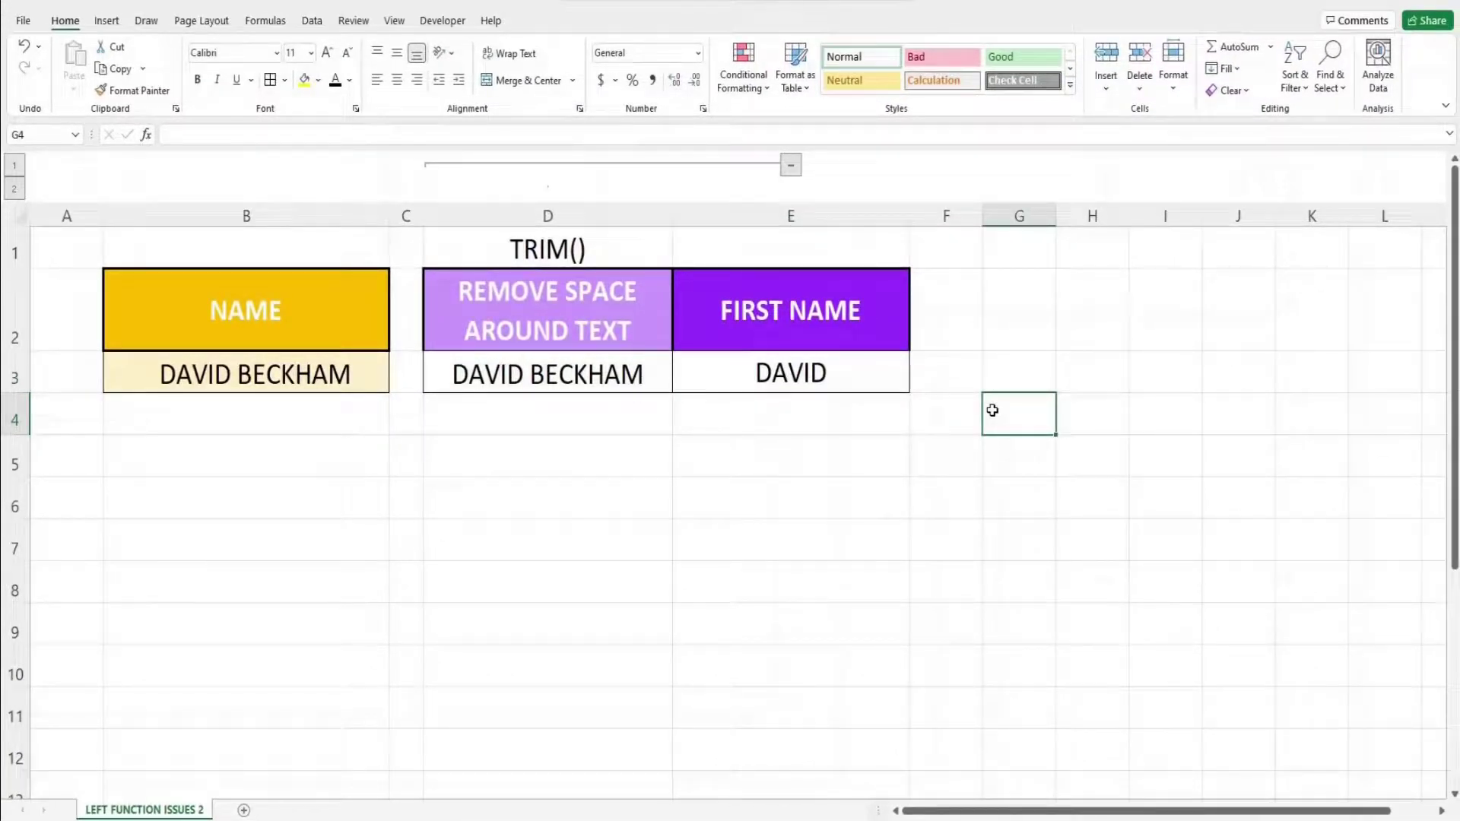
Clear the formulas in D3:E3 and collapse the helper column D
drag(646, 385, 739, 385)
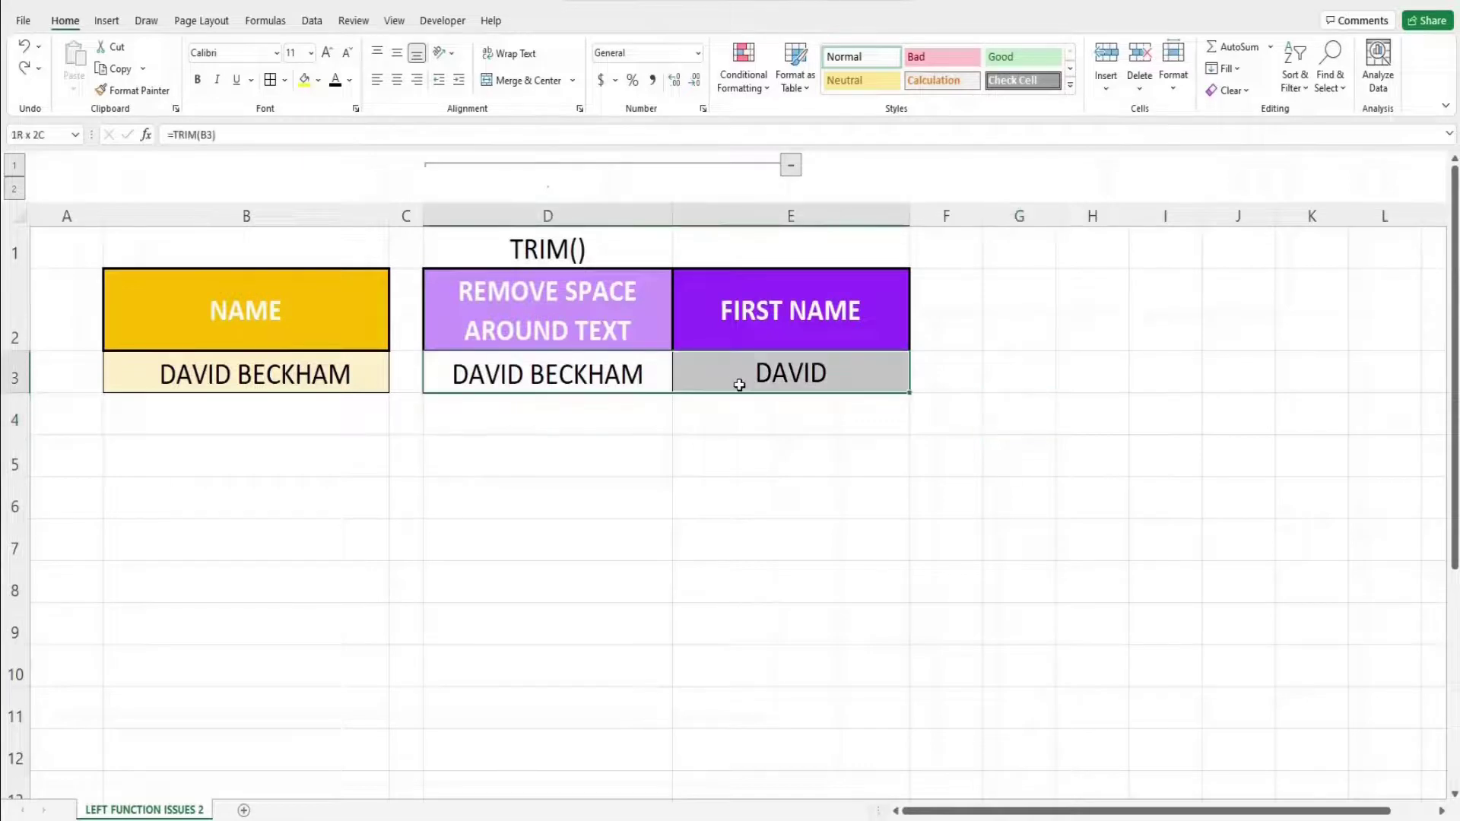
key(Delete)
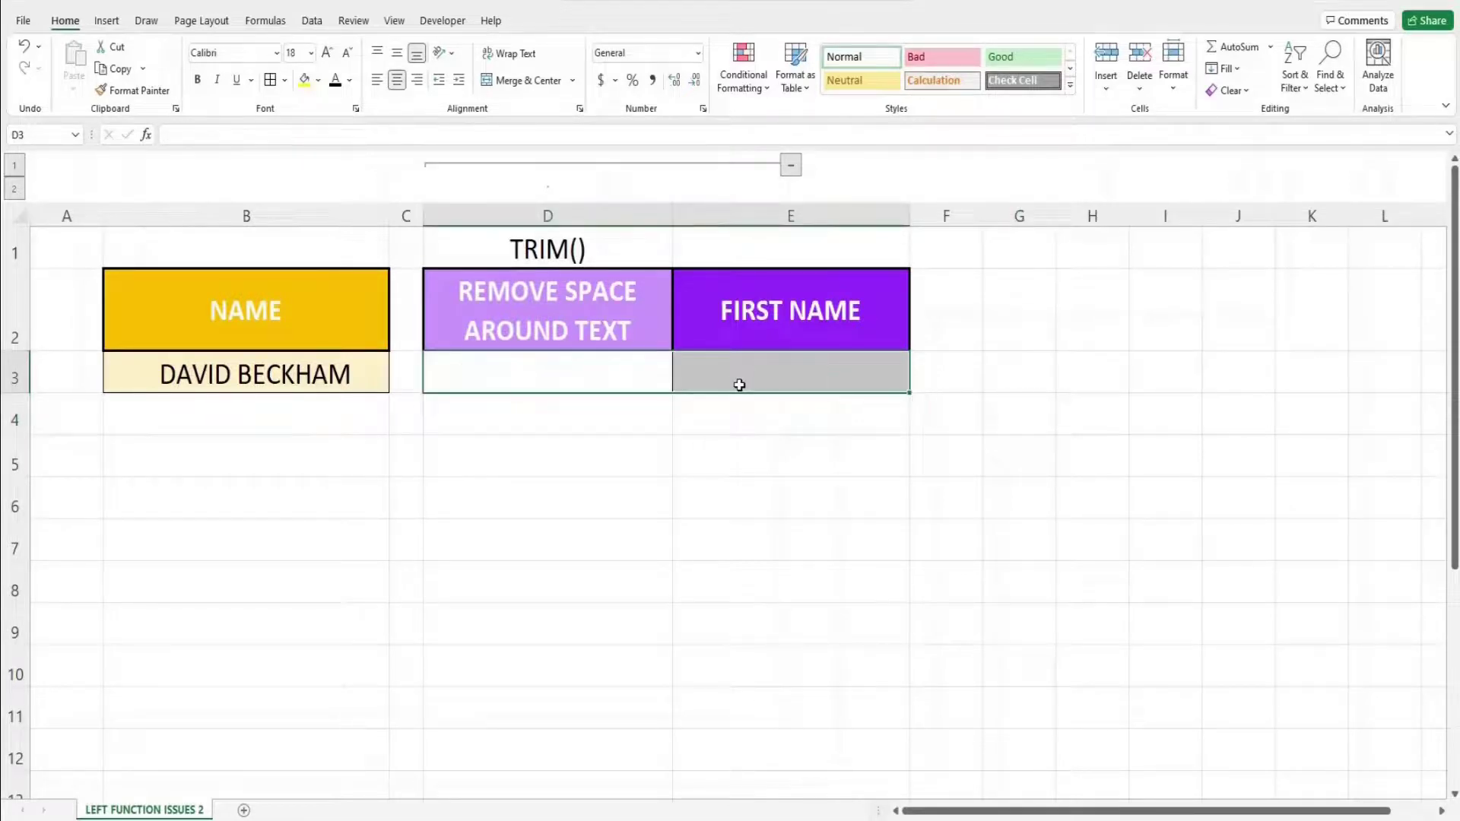
click(791, 165)
click(669, 416)
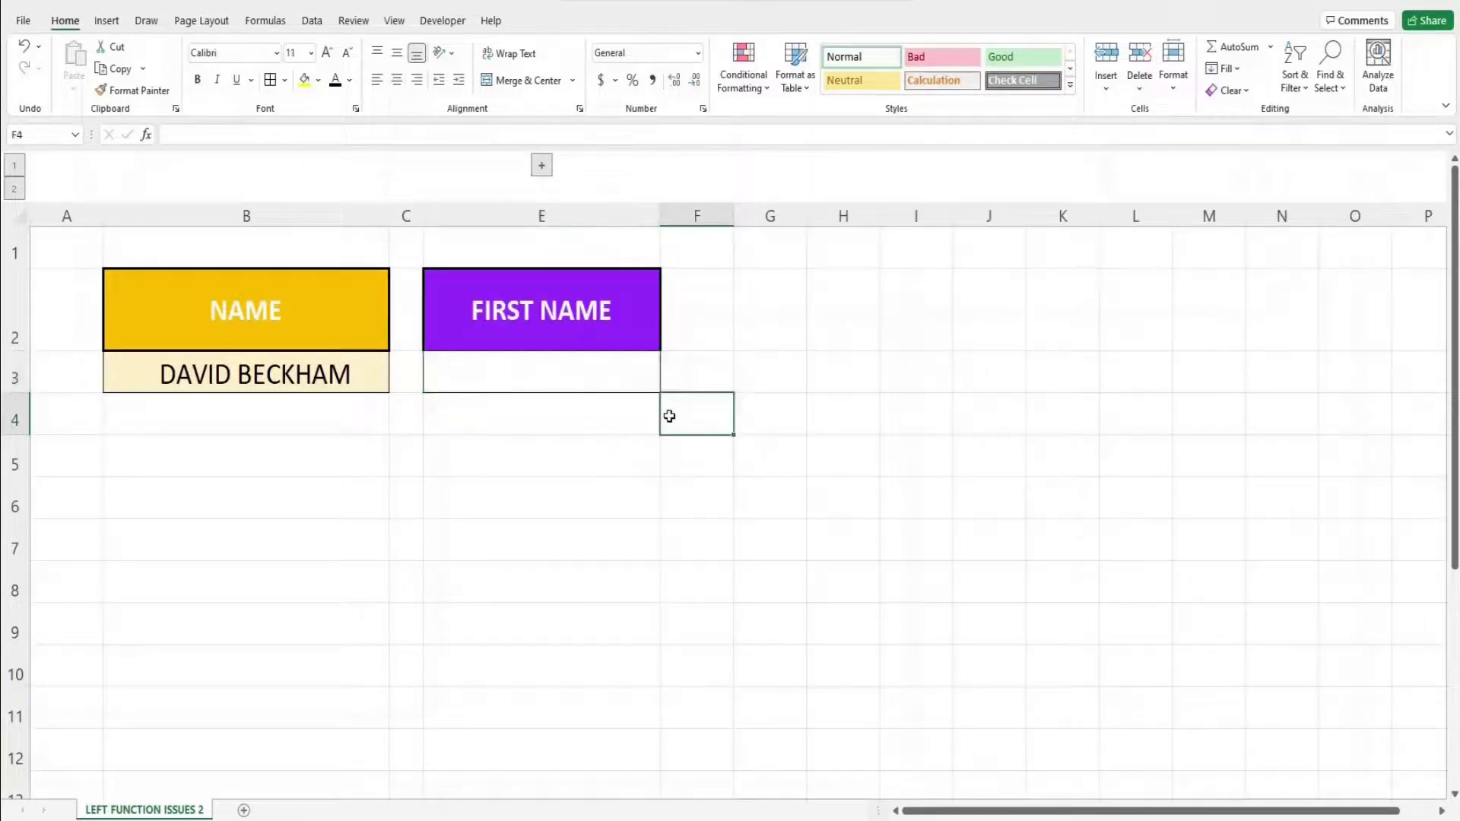
Enter the combined formula =LEFT(TRIM(B3),5) in cell E3 to extract the first name without a helper column
click(616, 388)
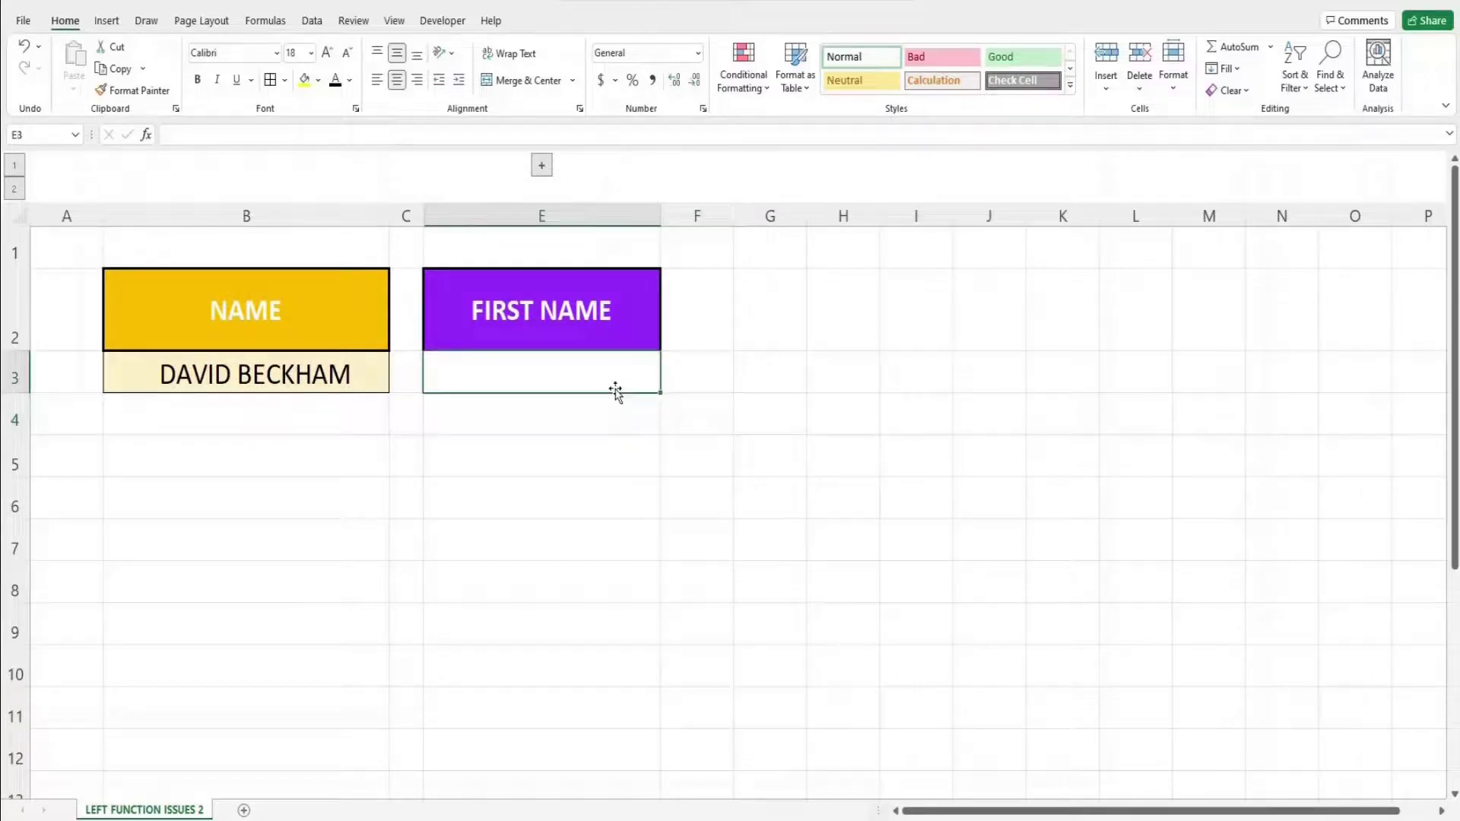
double_click(616, 389)
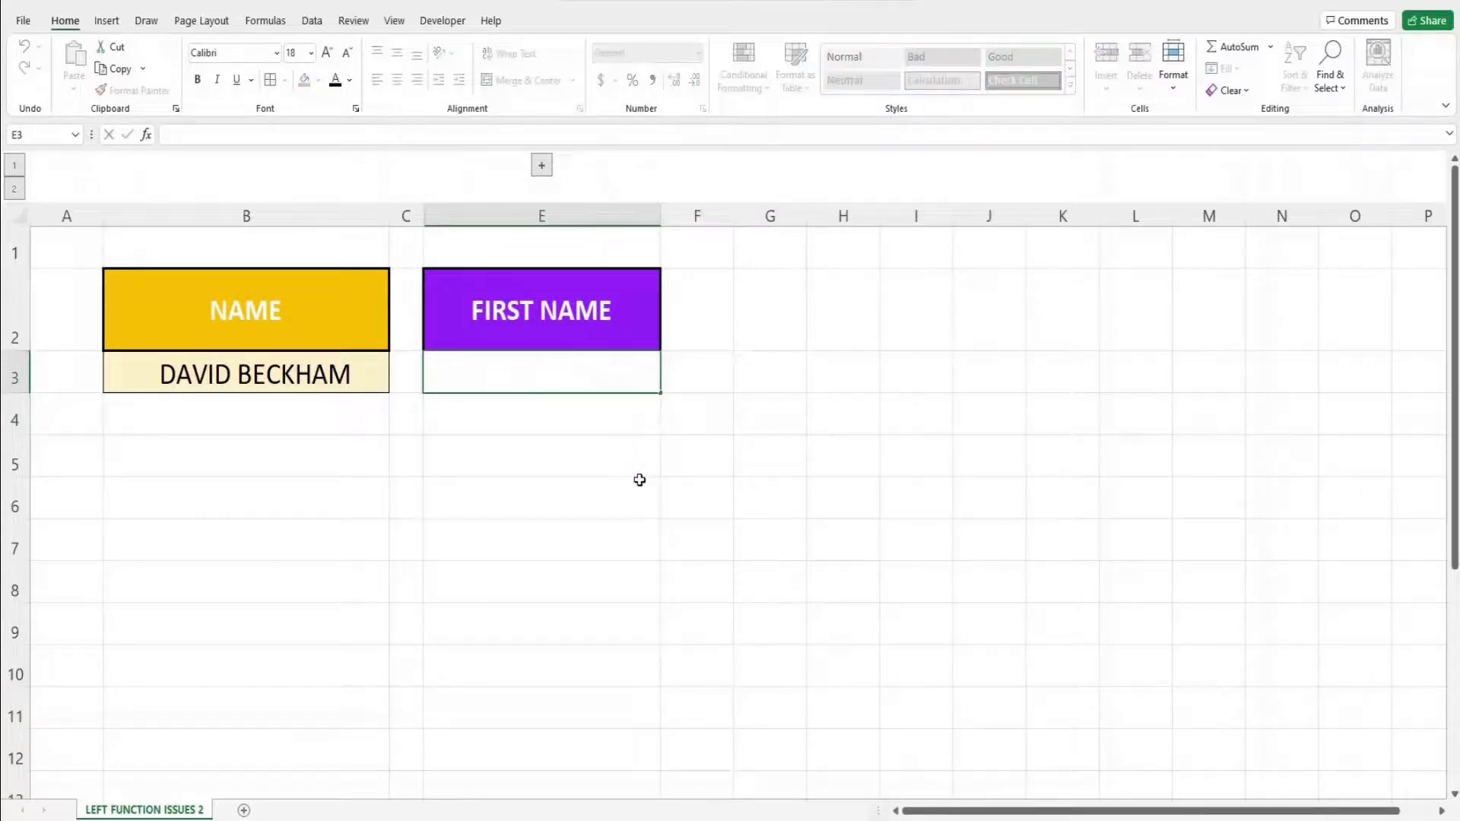
text(=LE)
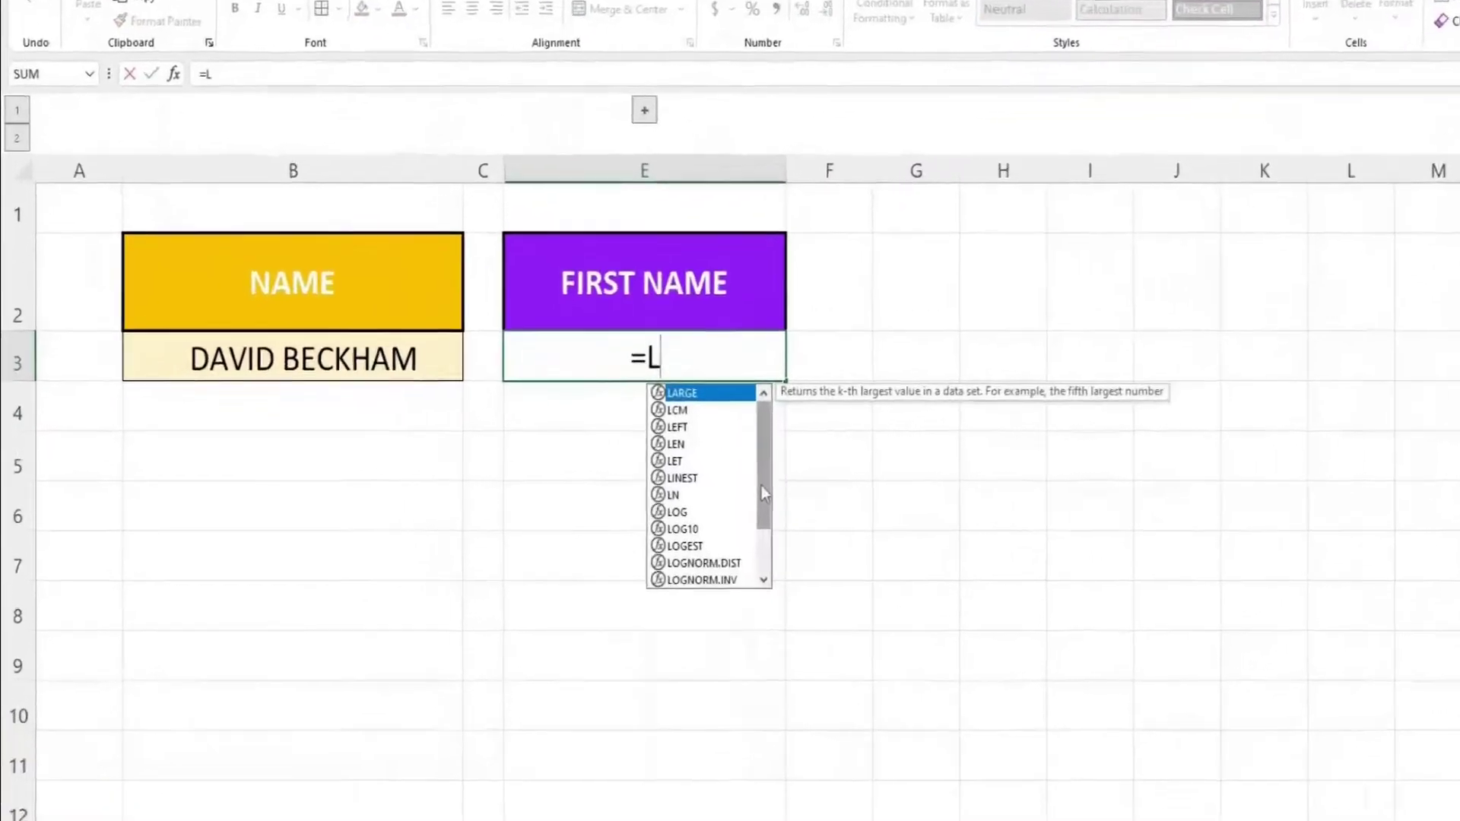
text(FT()
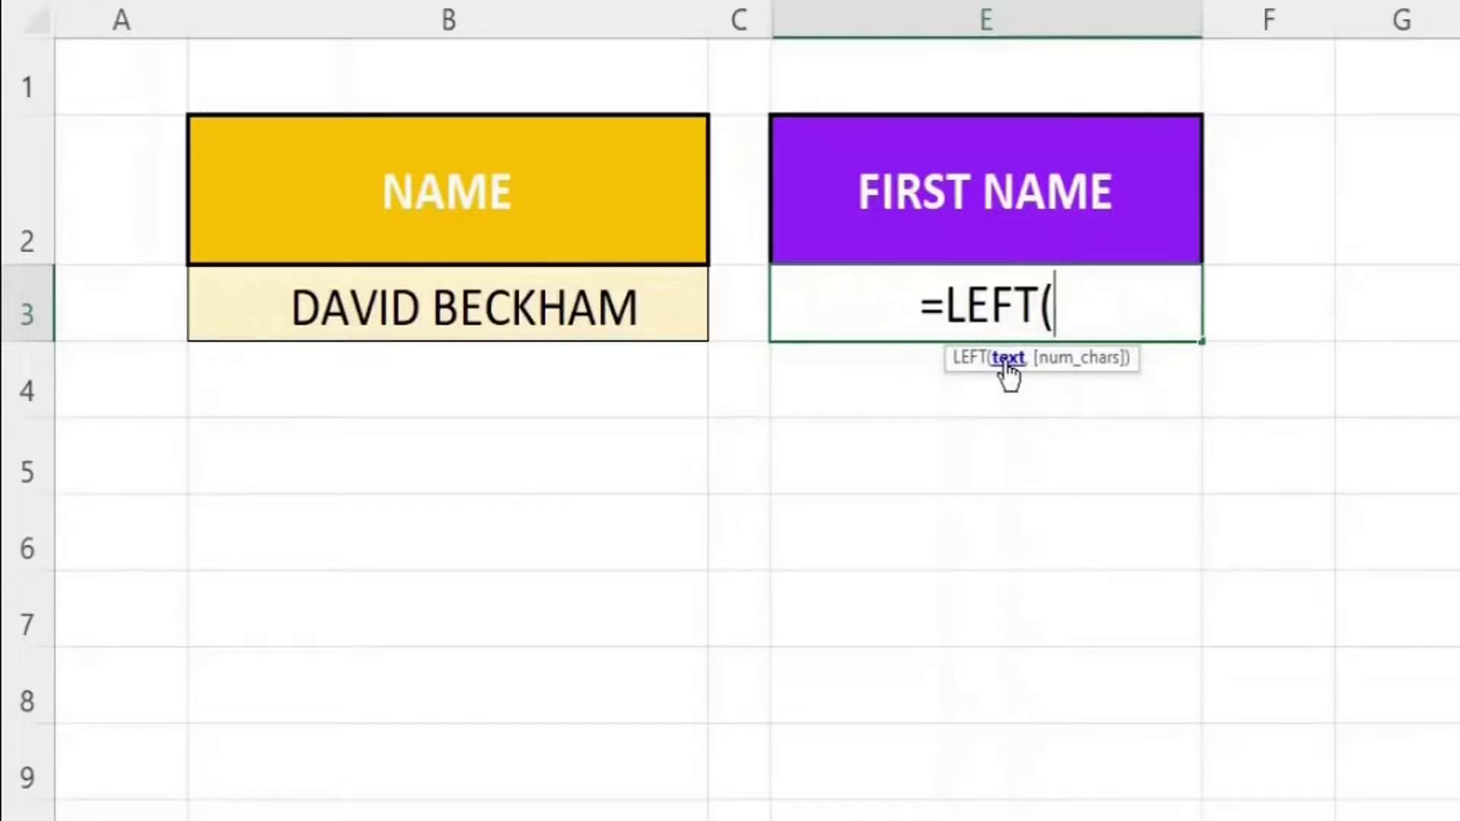
text(TRIM)
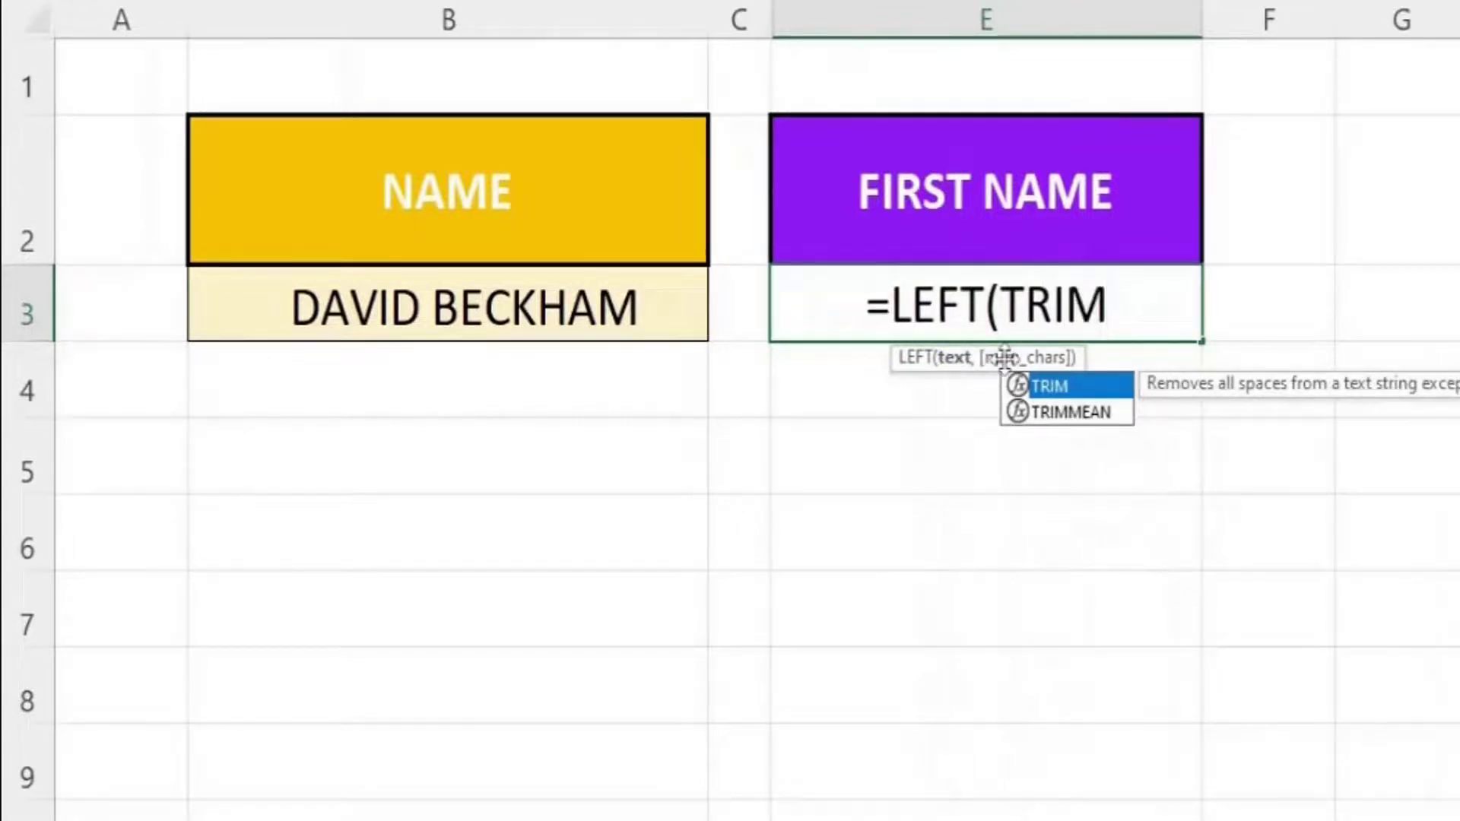
text(()
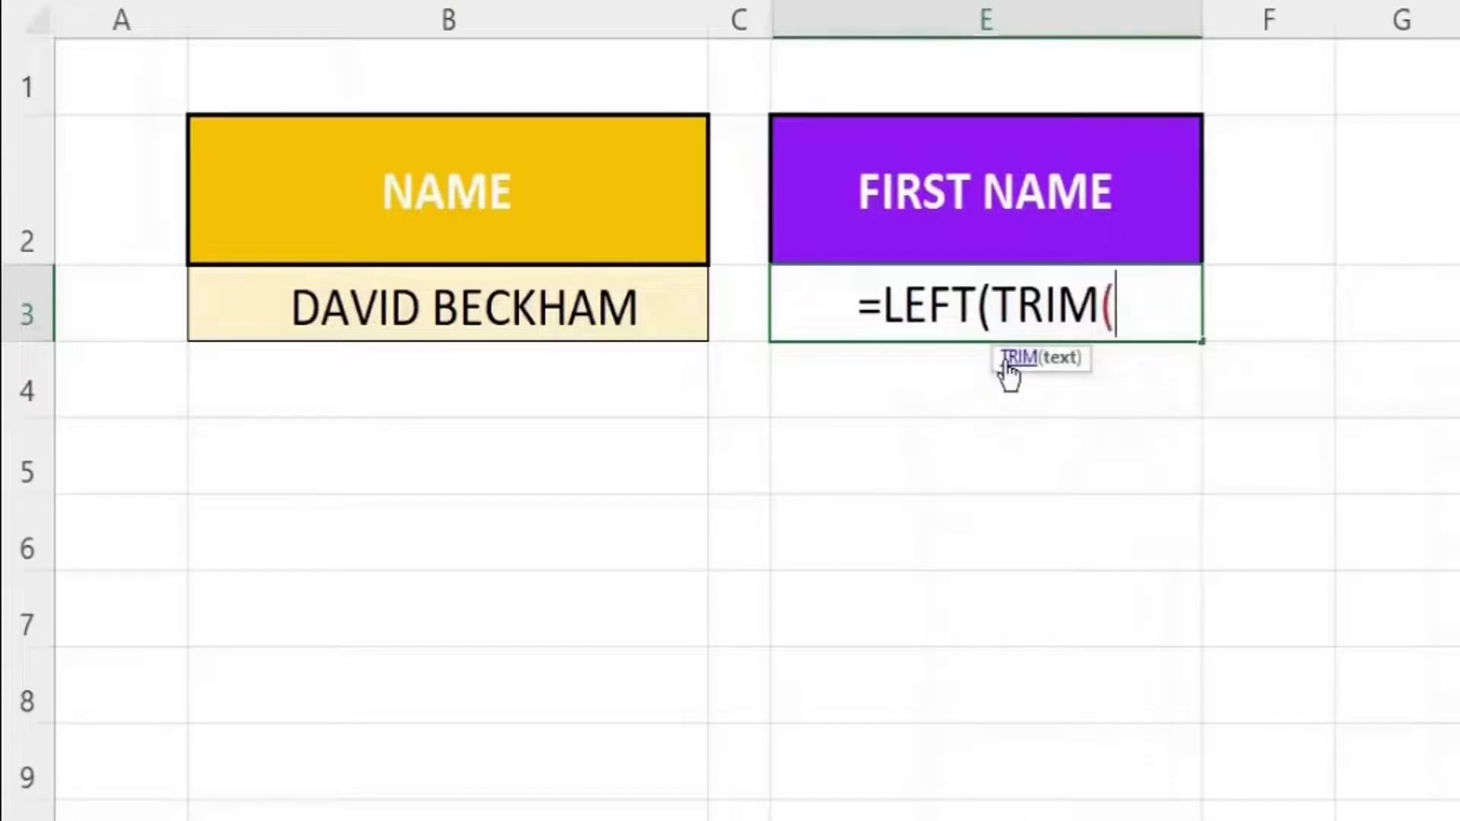
click(650, 324)
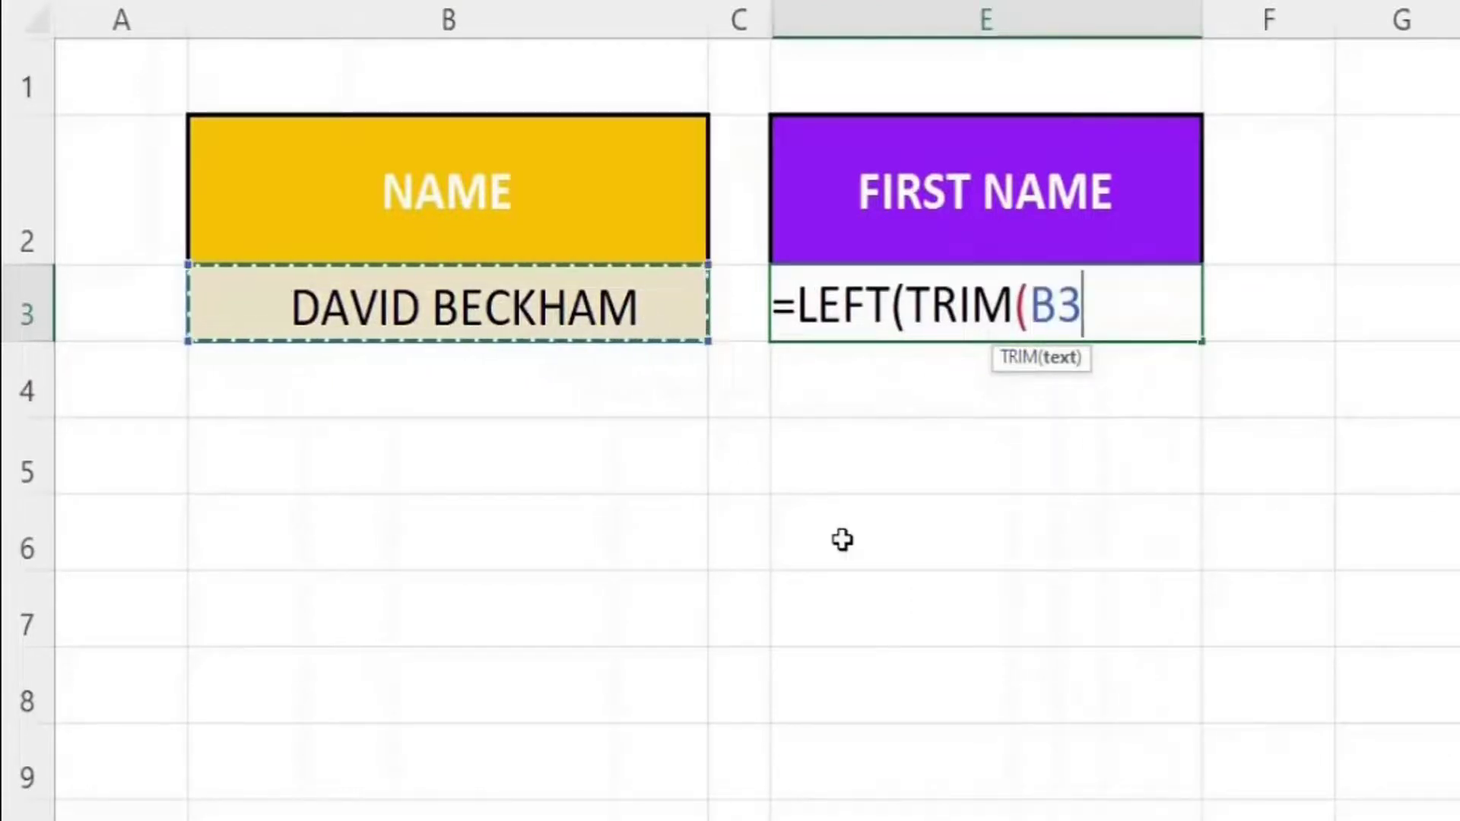
text())
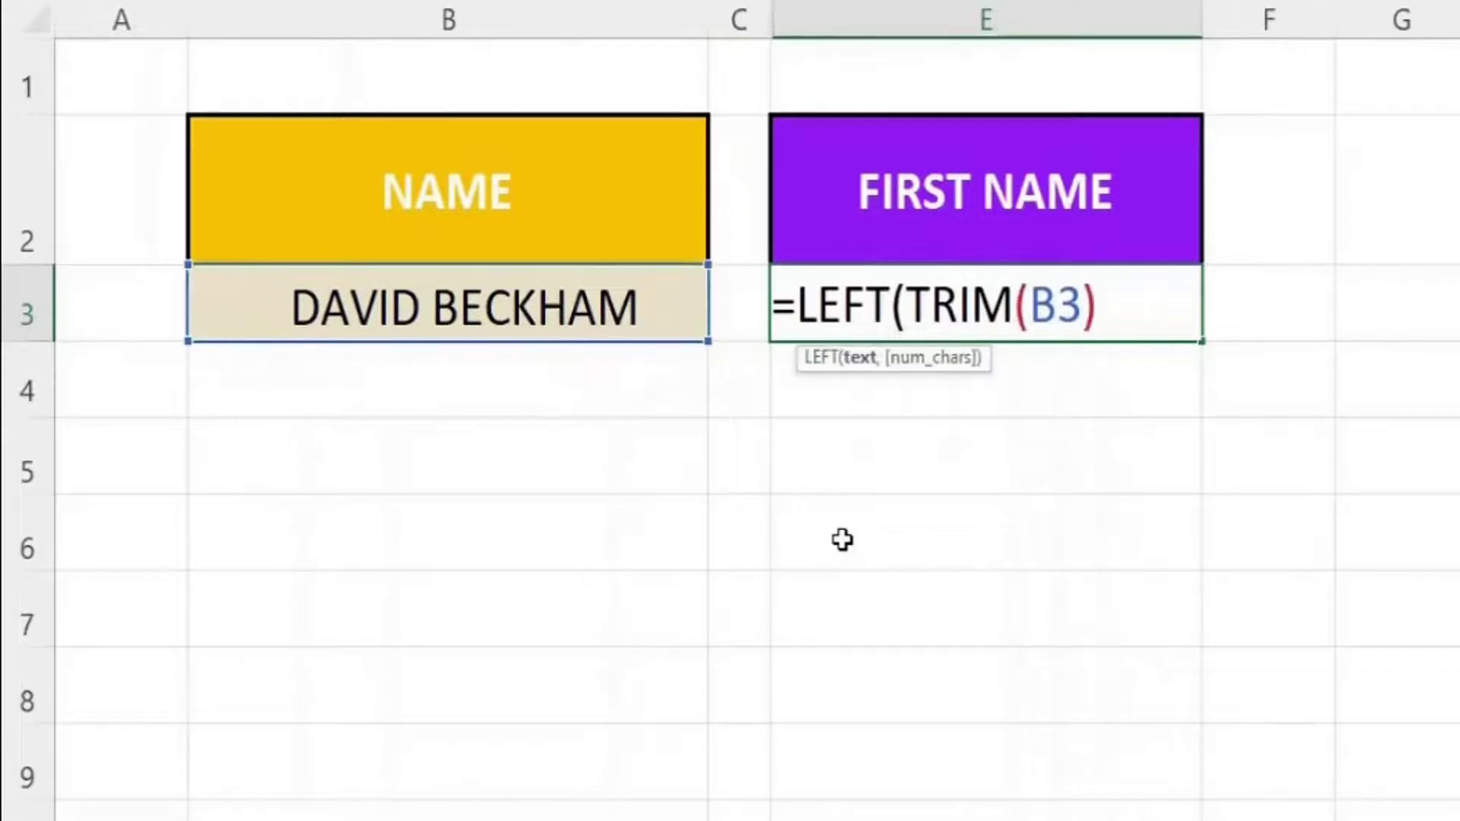
text(,)
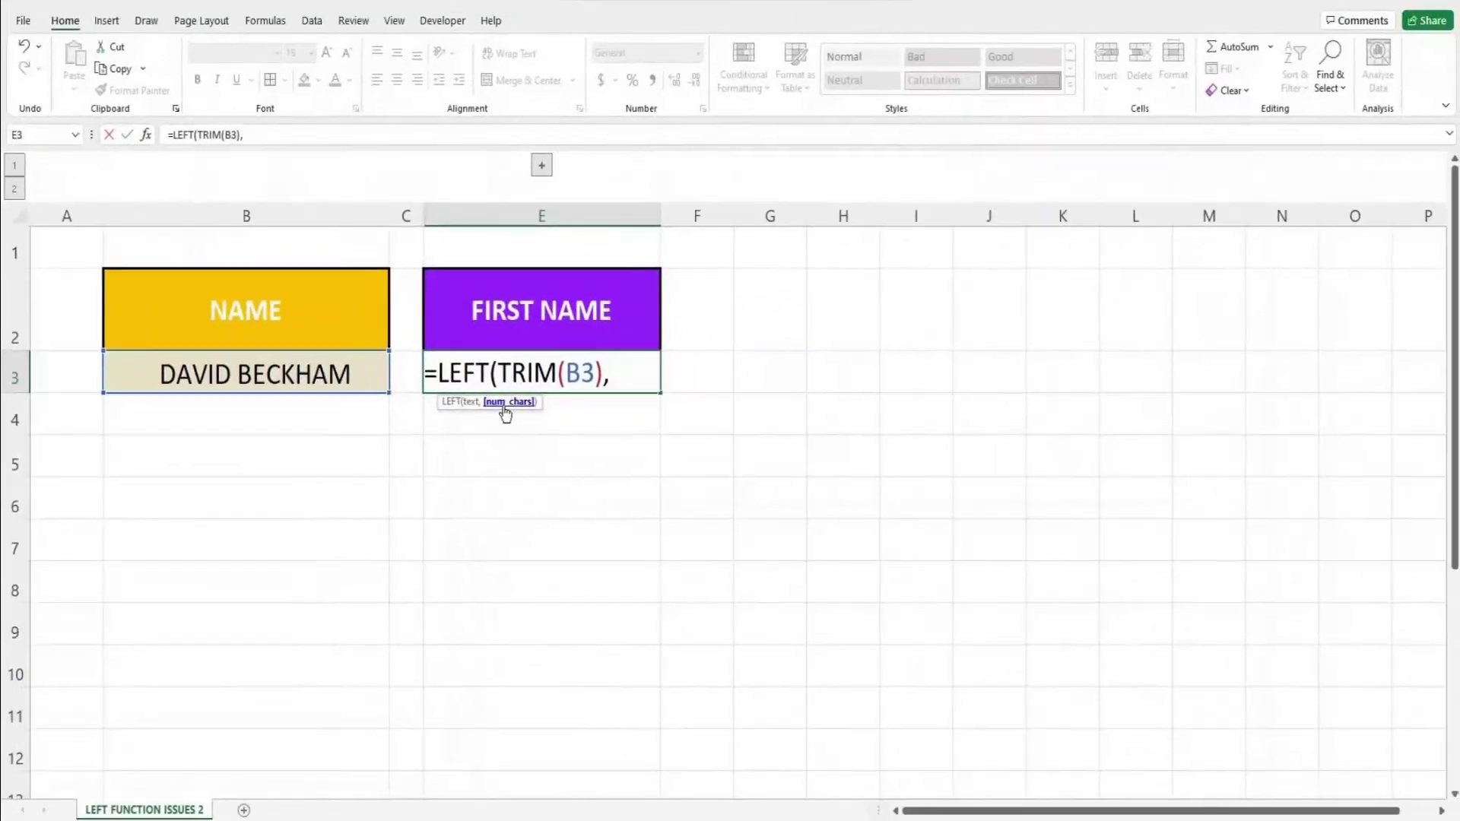
text(5))
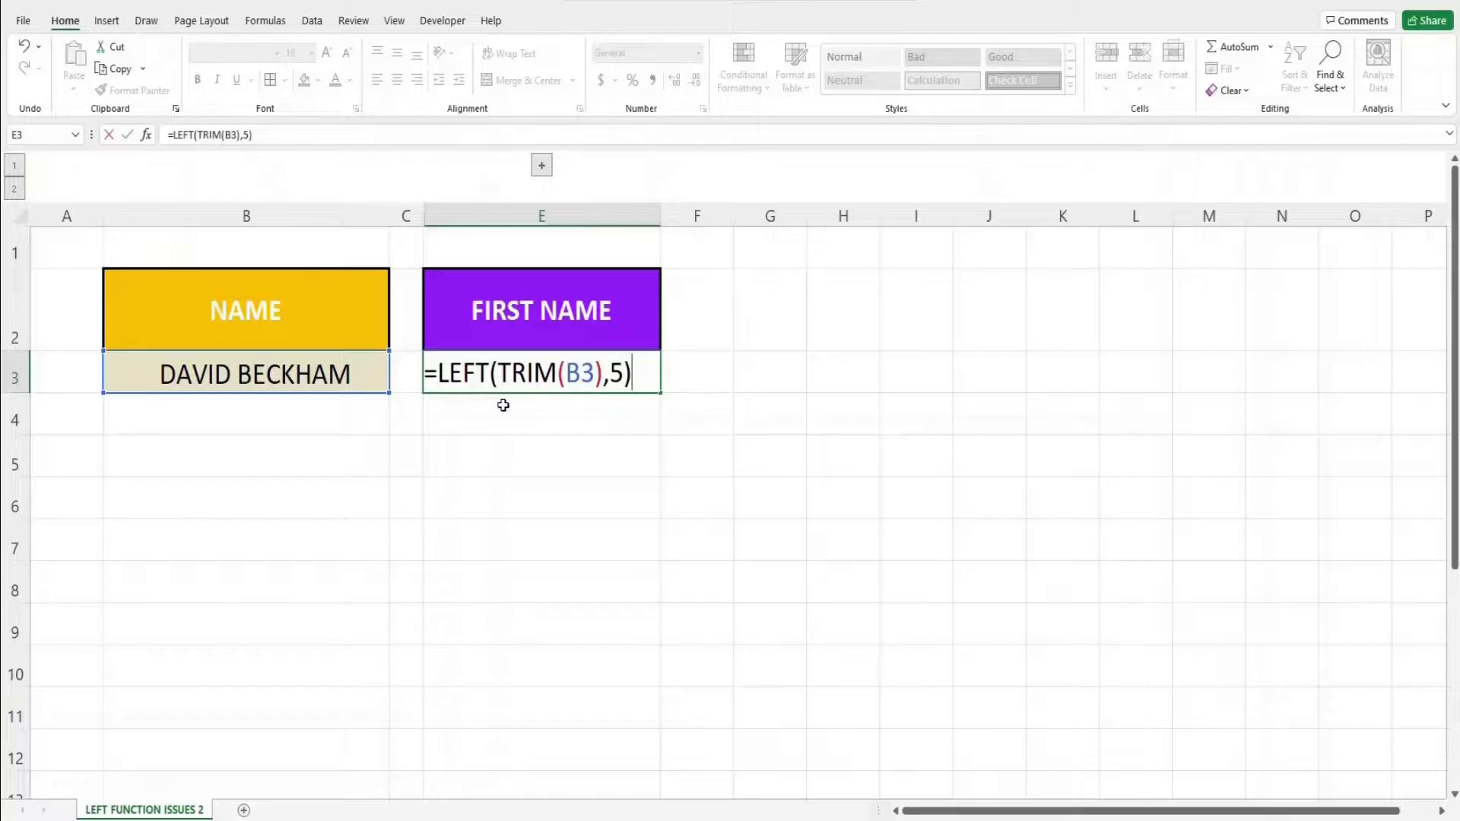
key(Return)
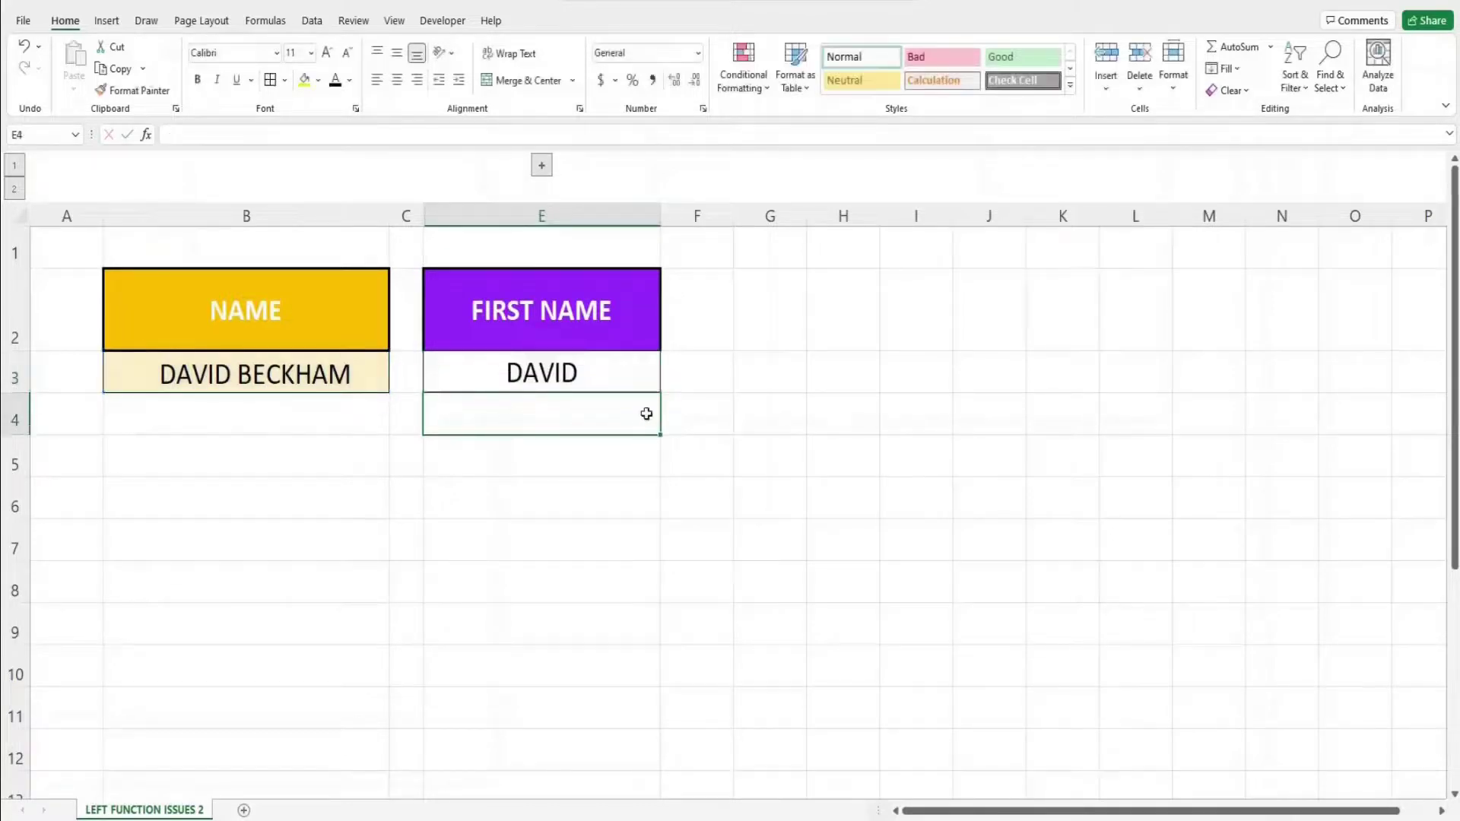
click(713, 406)
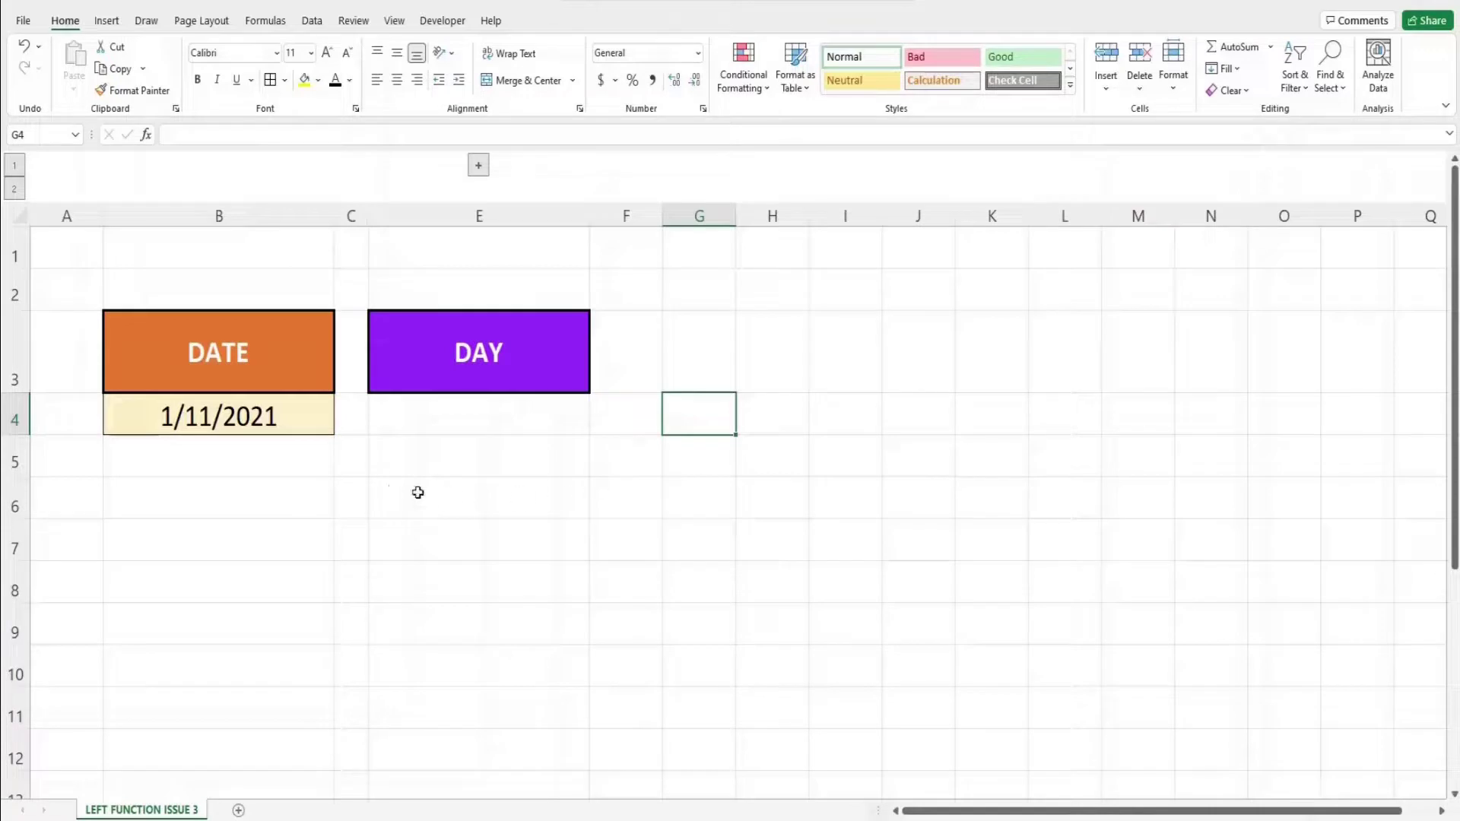
Check the number format category applied to the date in cell B4
click(313, 424)
right_click(360, 443)
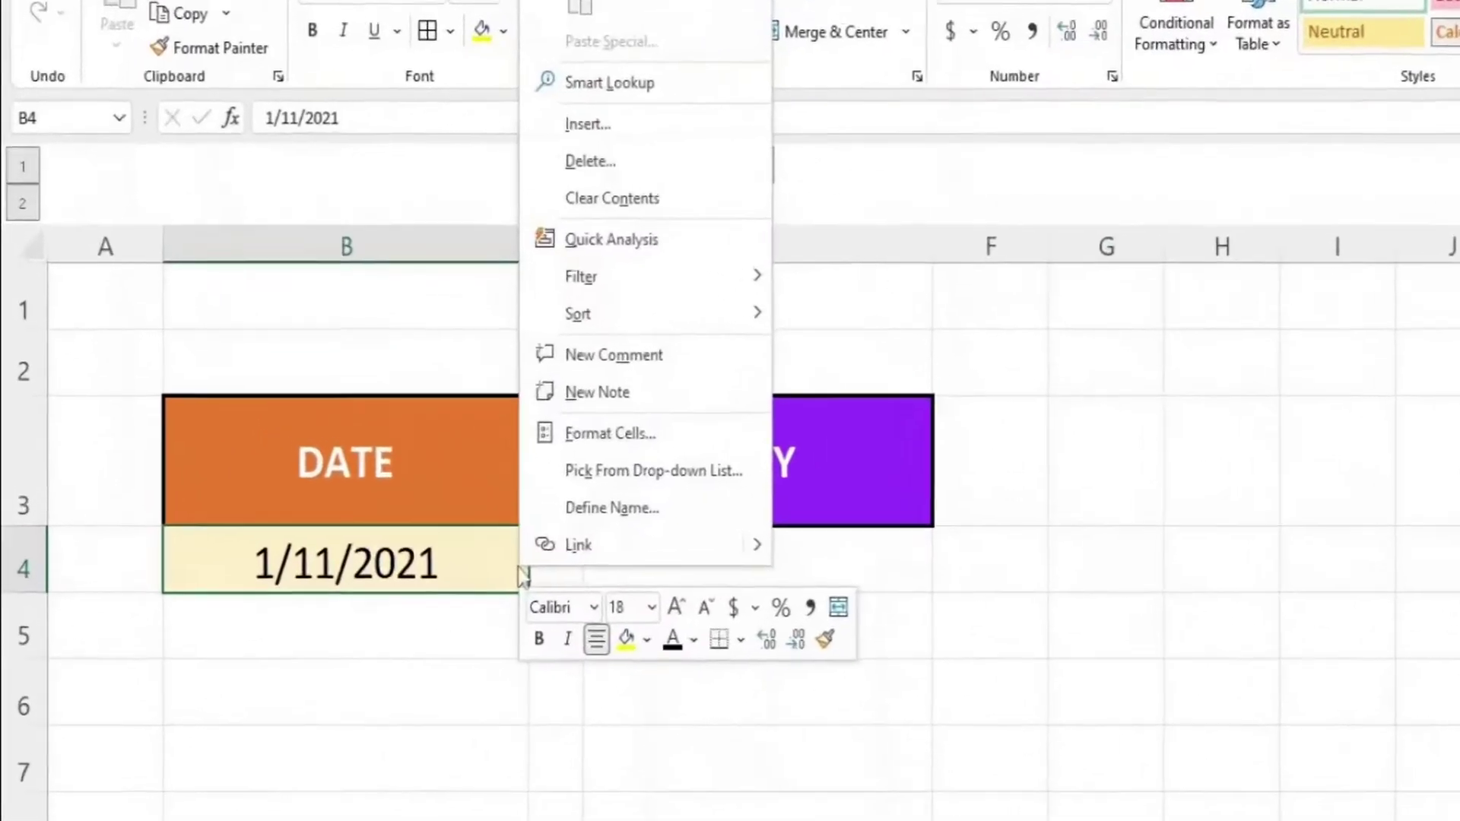
click(417, 346)
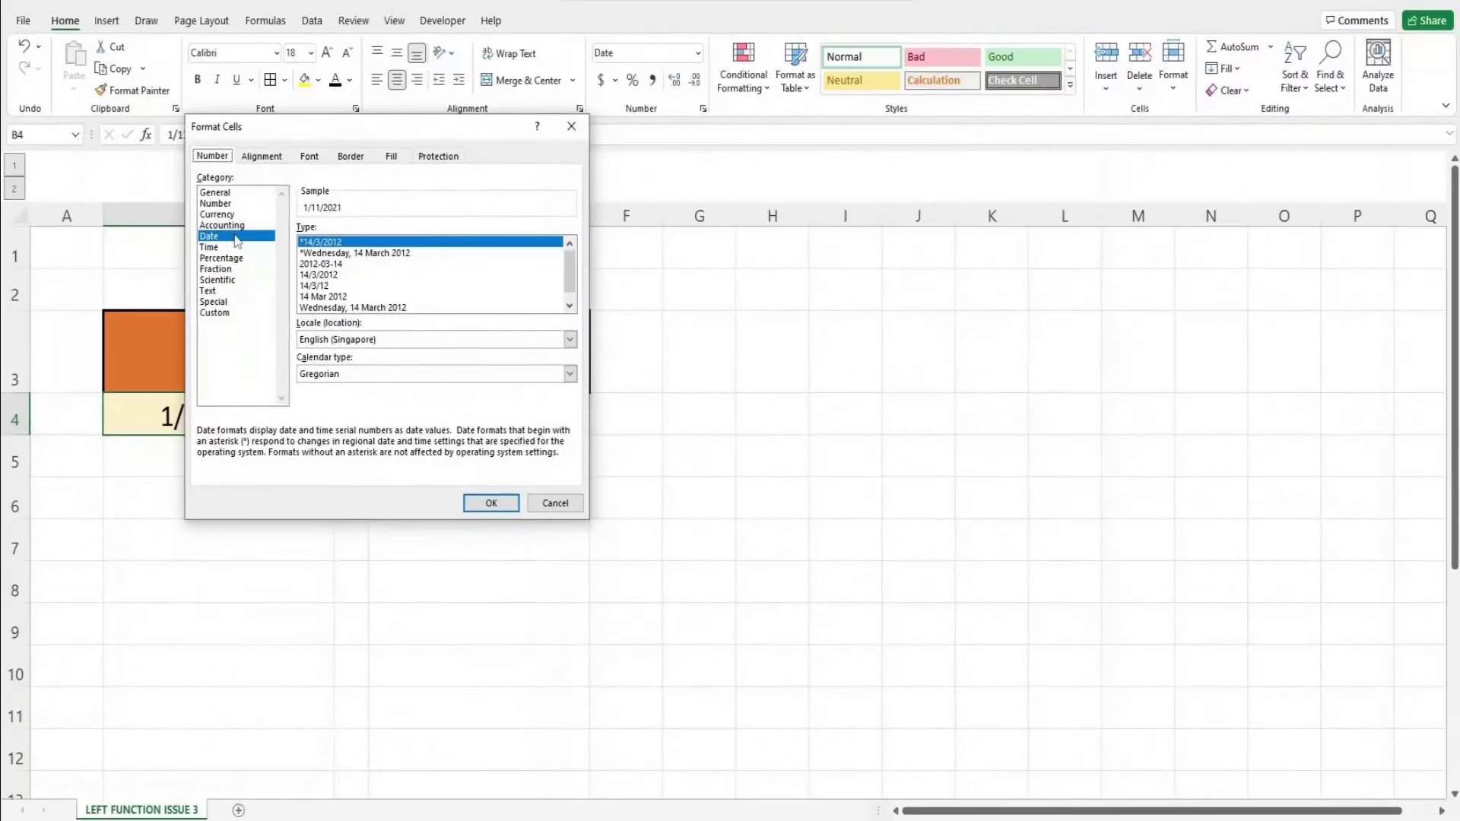
click(469, 505)
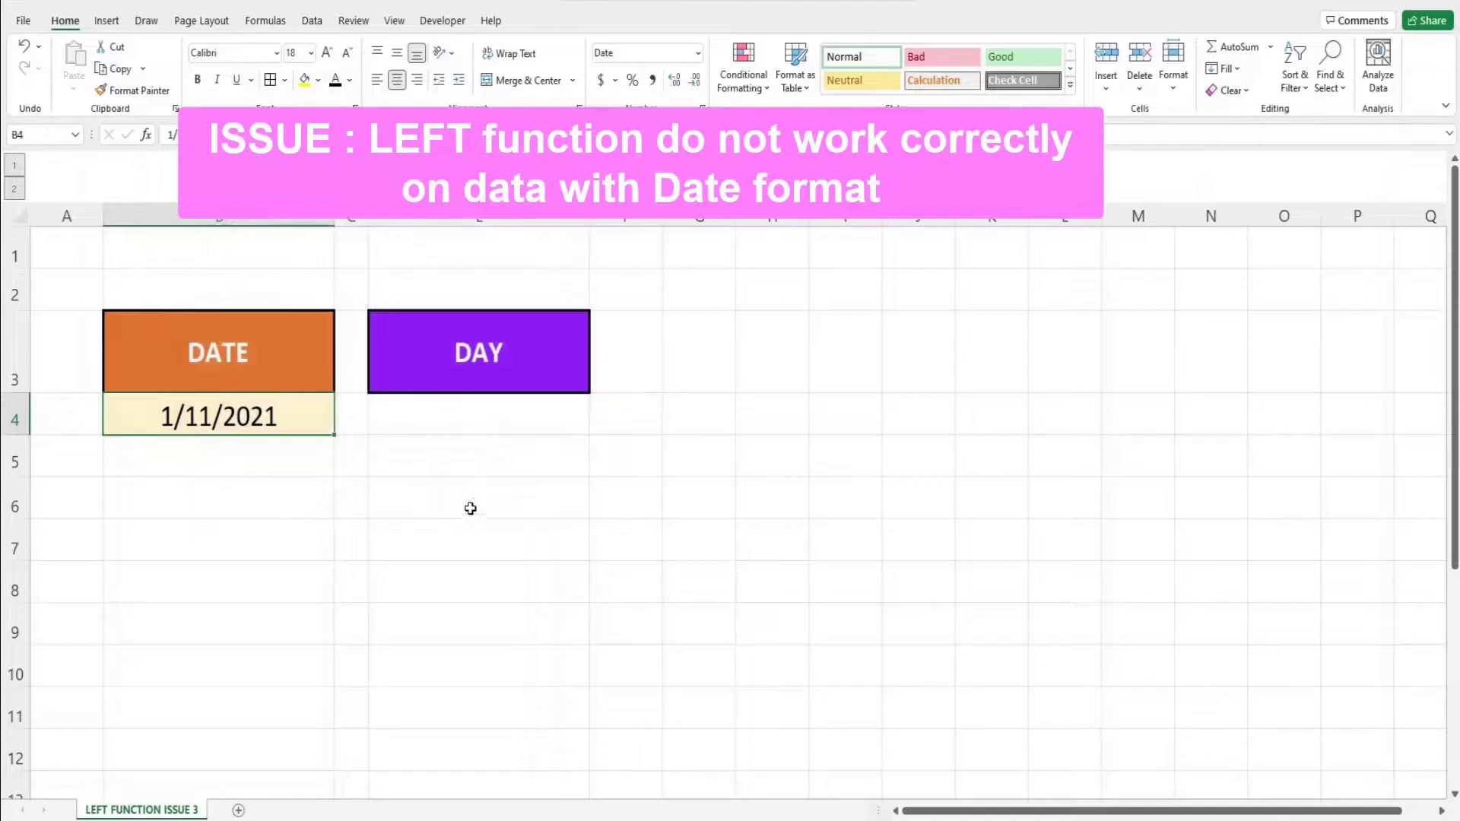
Try to extract the day from the date with the formula =LEFT(B4,1) in cell E4
click(462, 419)
double_click(462, 419)
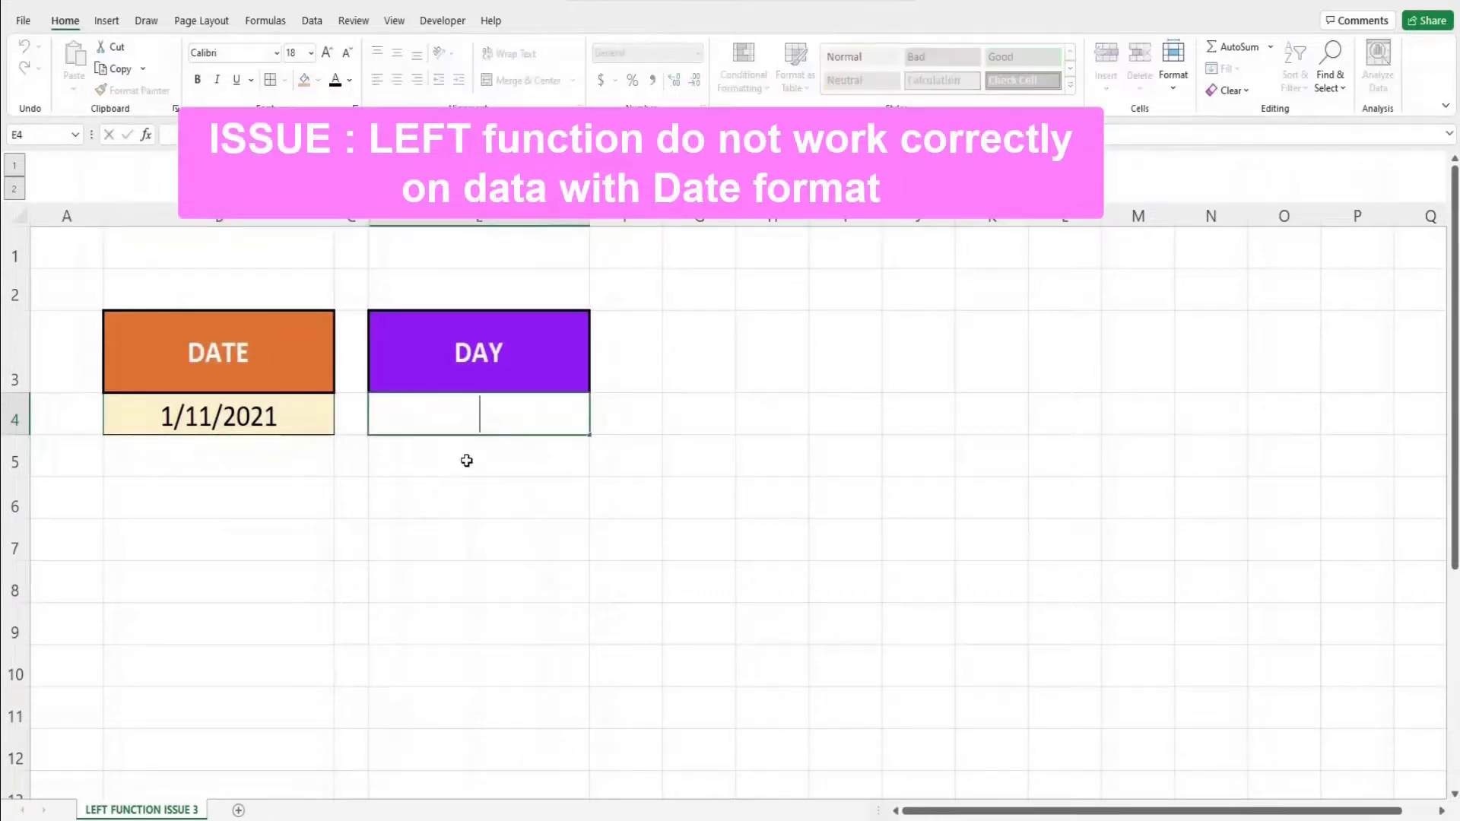
text(=LEF)
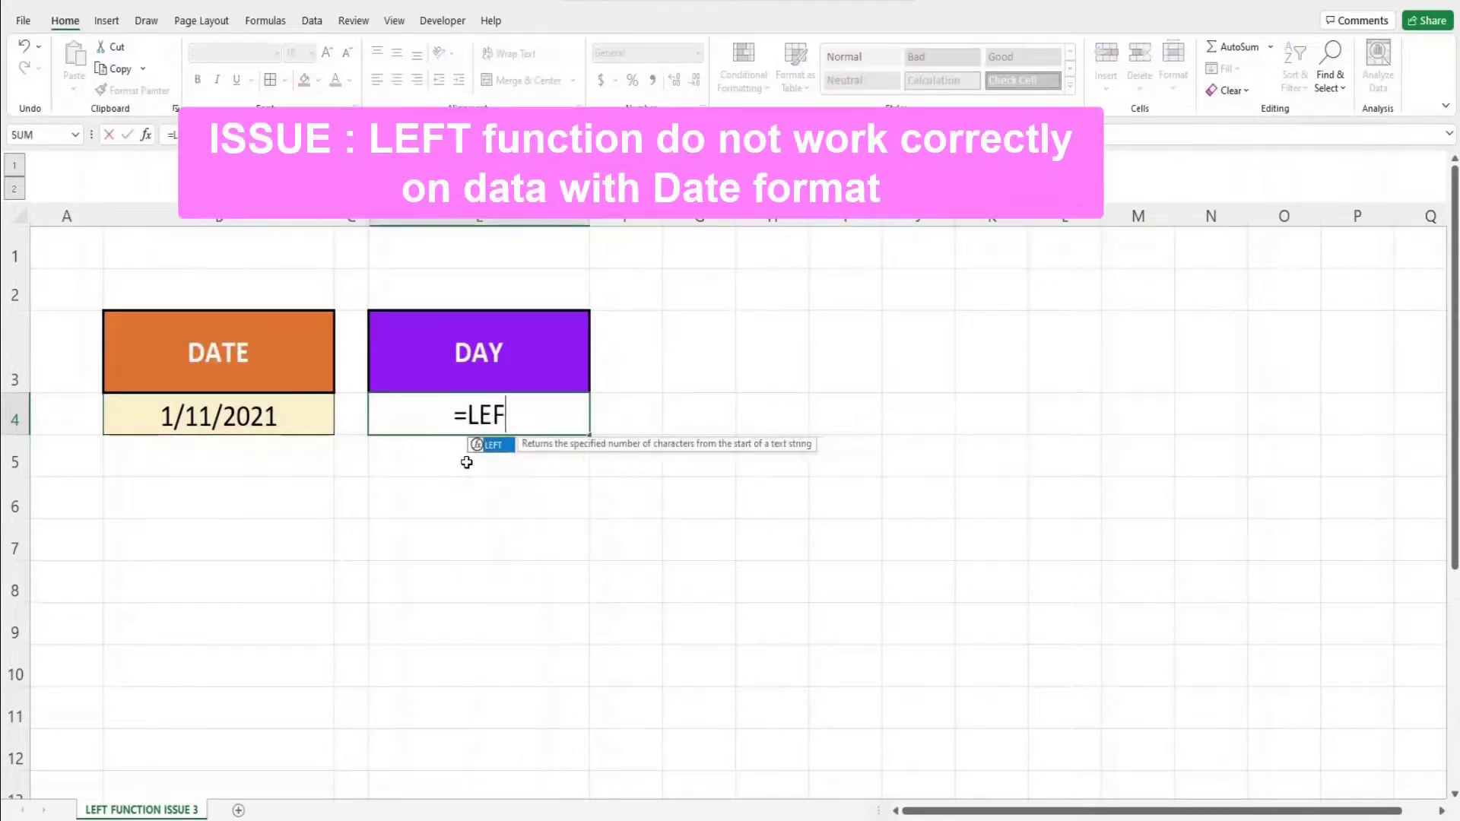
text(T()
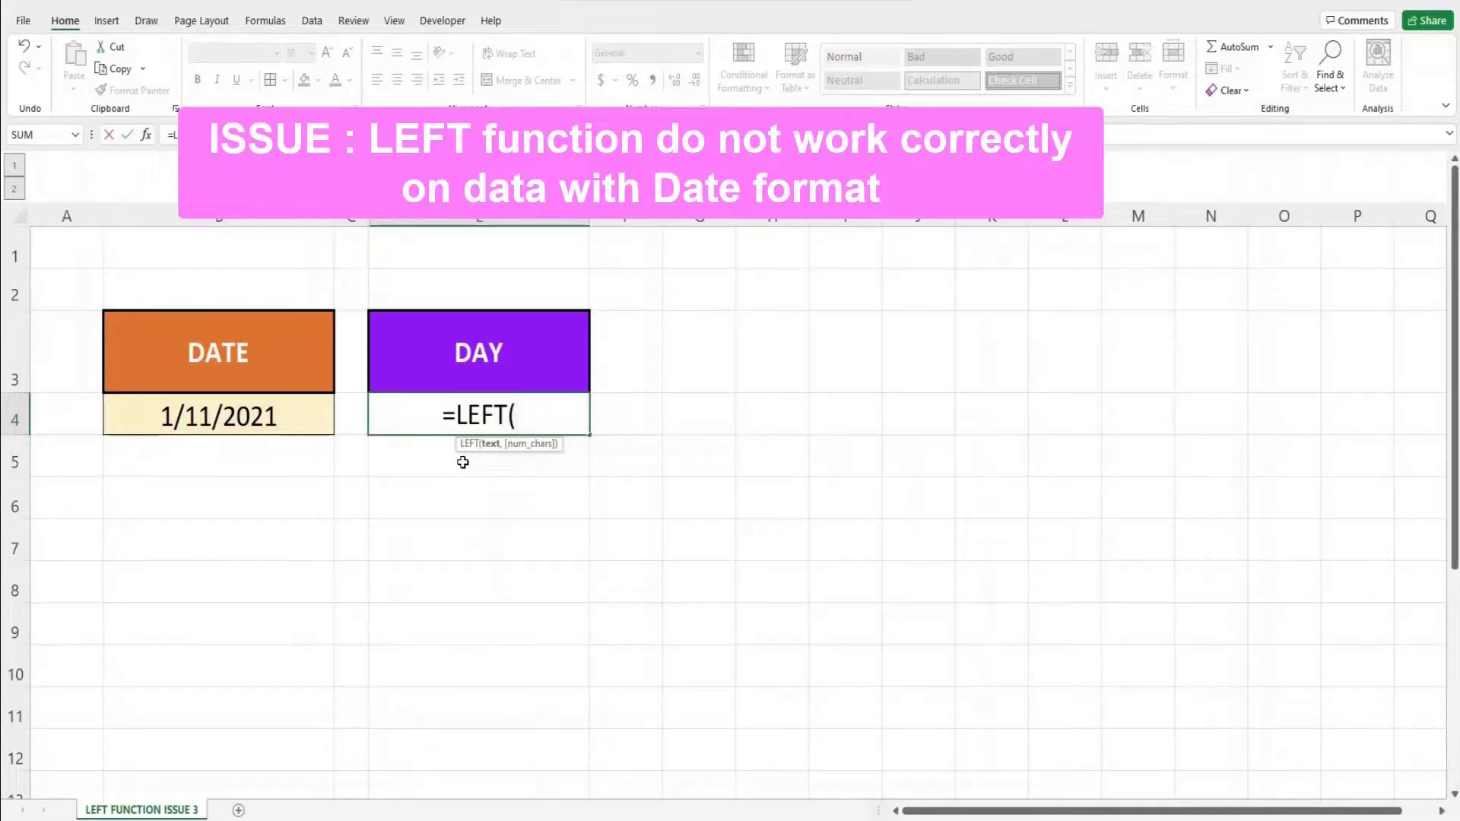
click(303, 418)
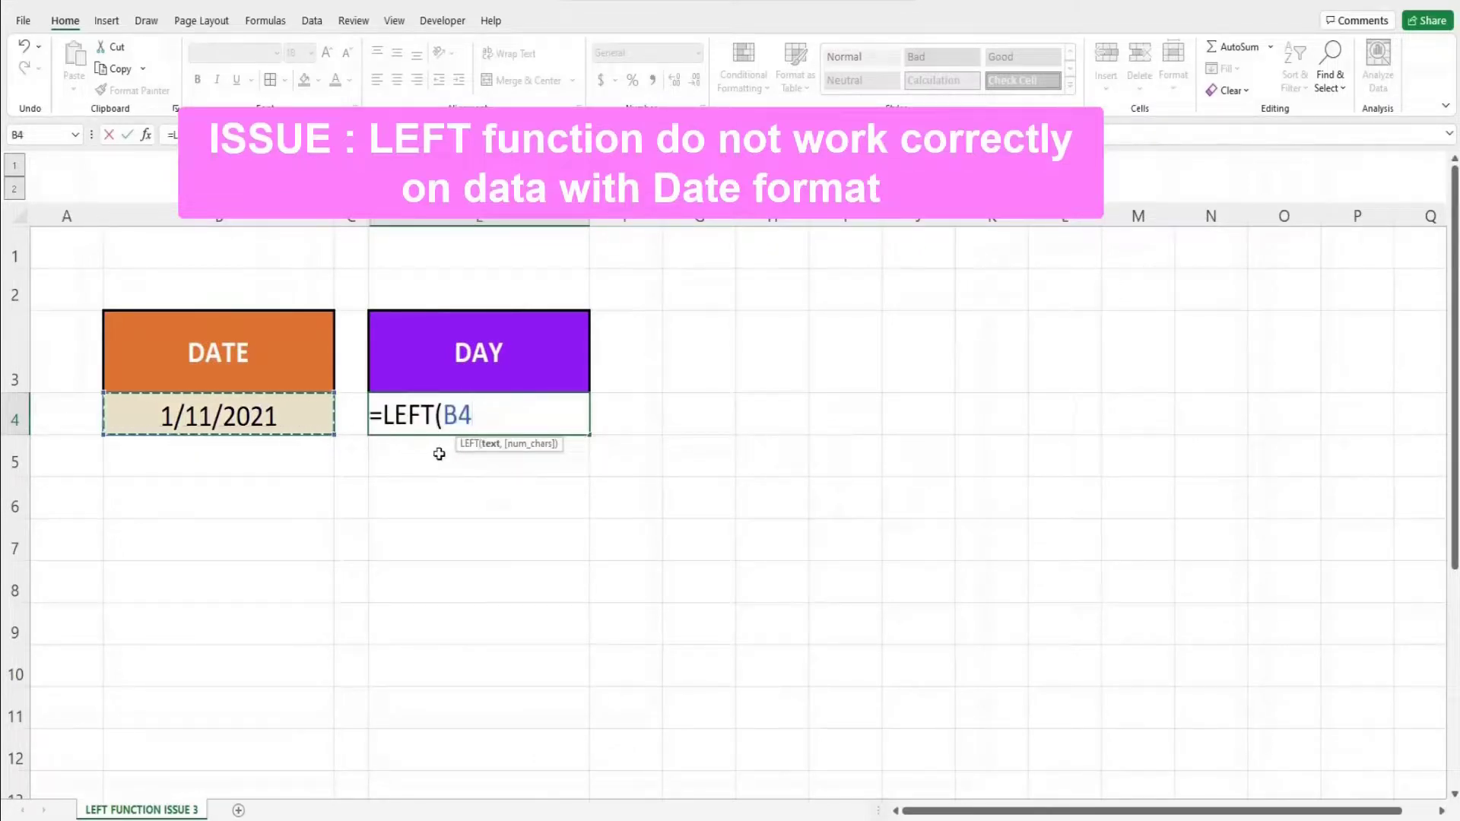
text(,)
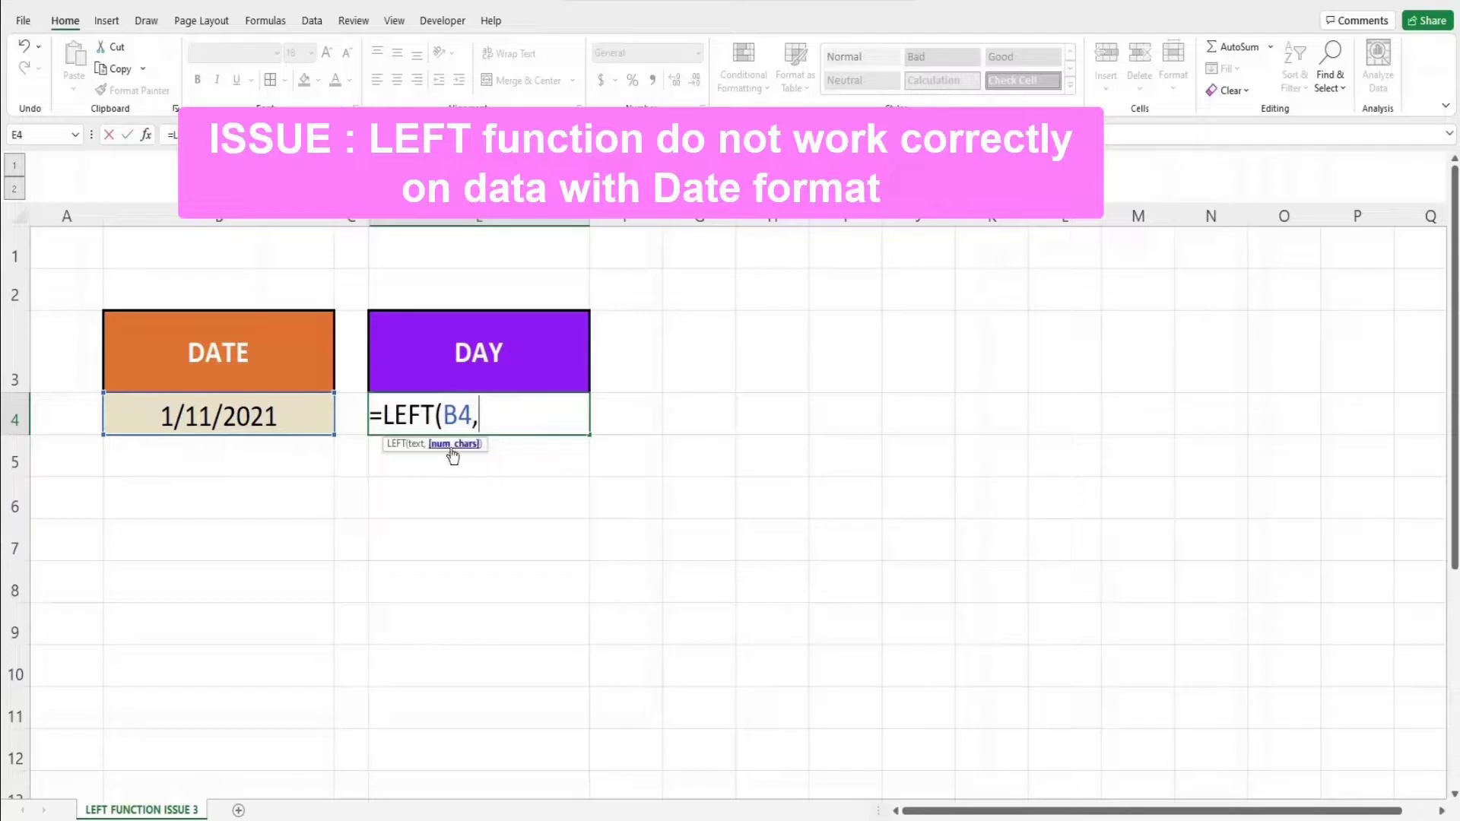
text(1))
key(Return)
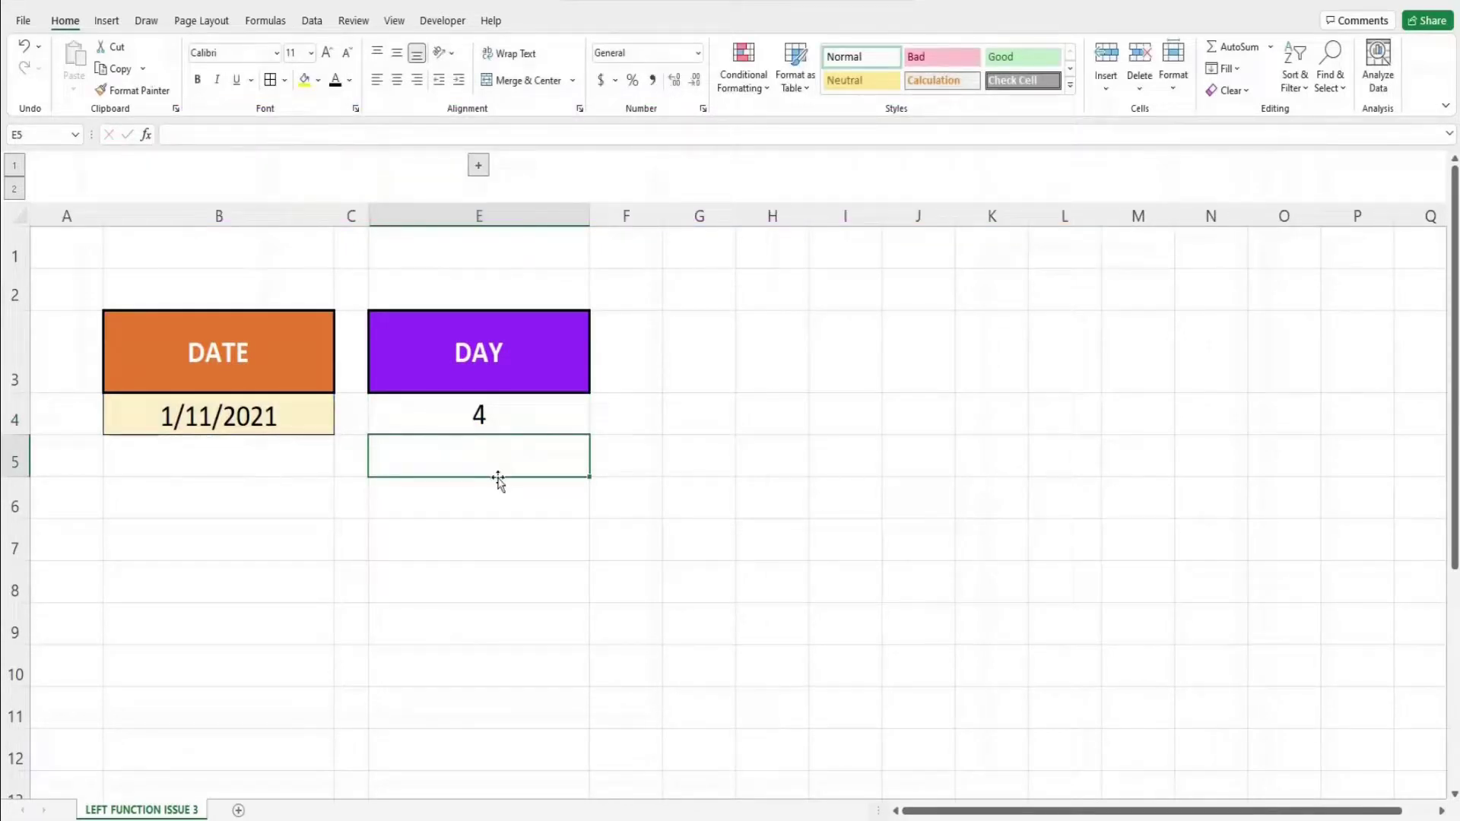
Clear the formula in cell E4 and change the font colour of the DAY() label in cell E2 to black
click(506, 422)
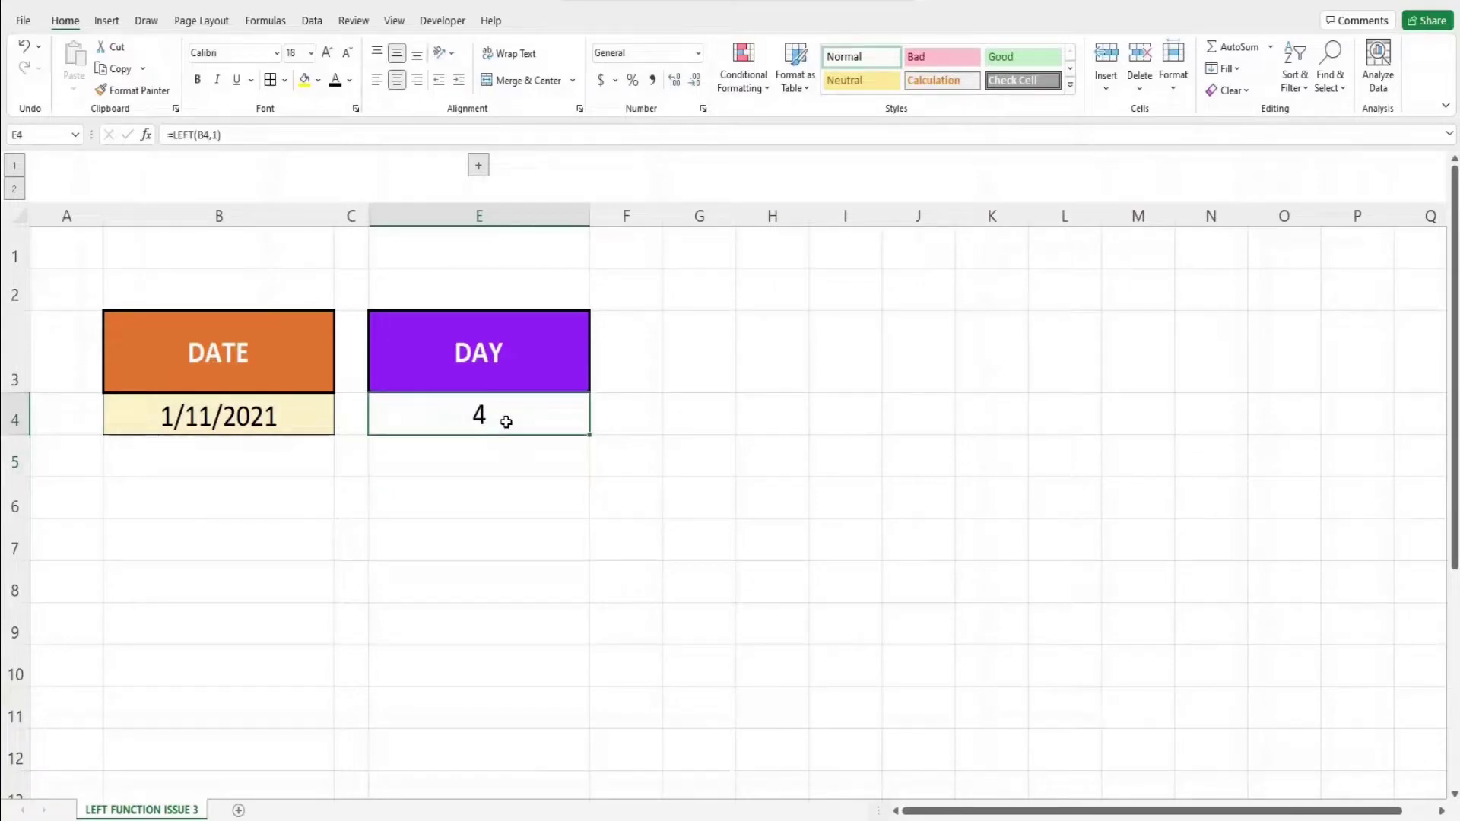
key(Delete)
click(512, 296)
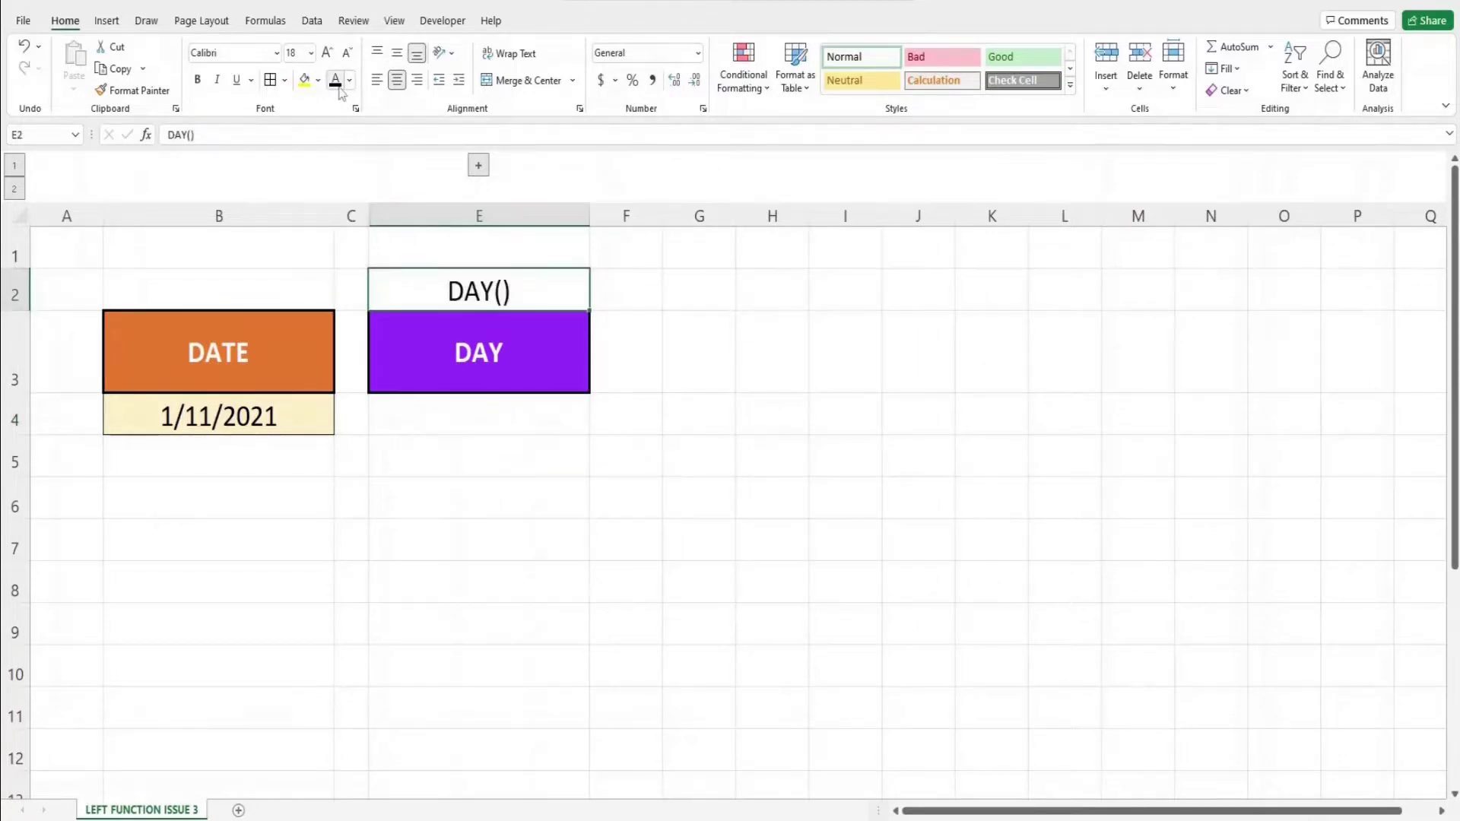
Enter the formula =DAY(B4) in cell E4 to extract the day from the date
double_click(479, 413)
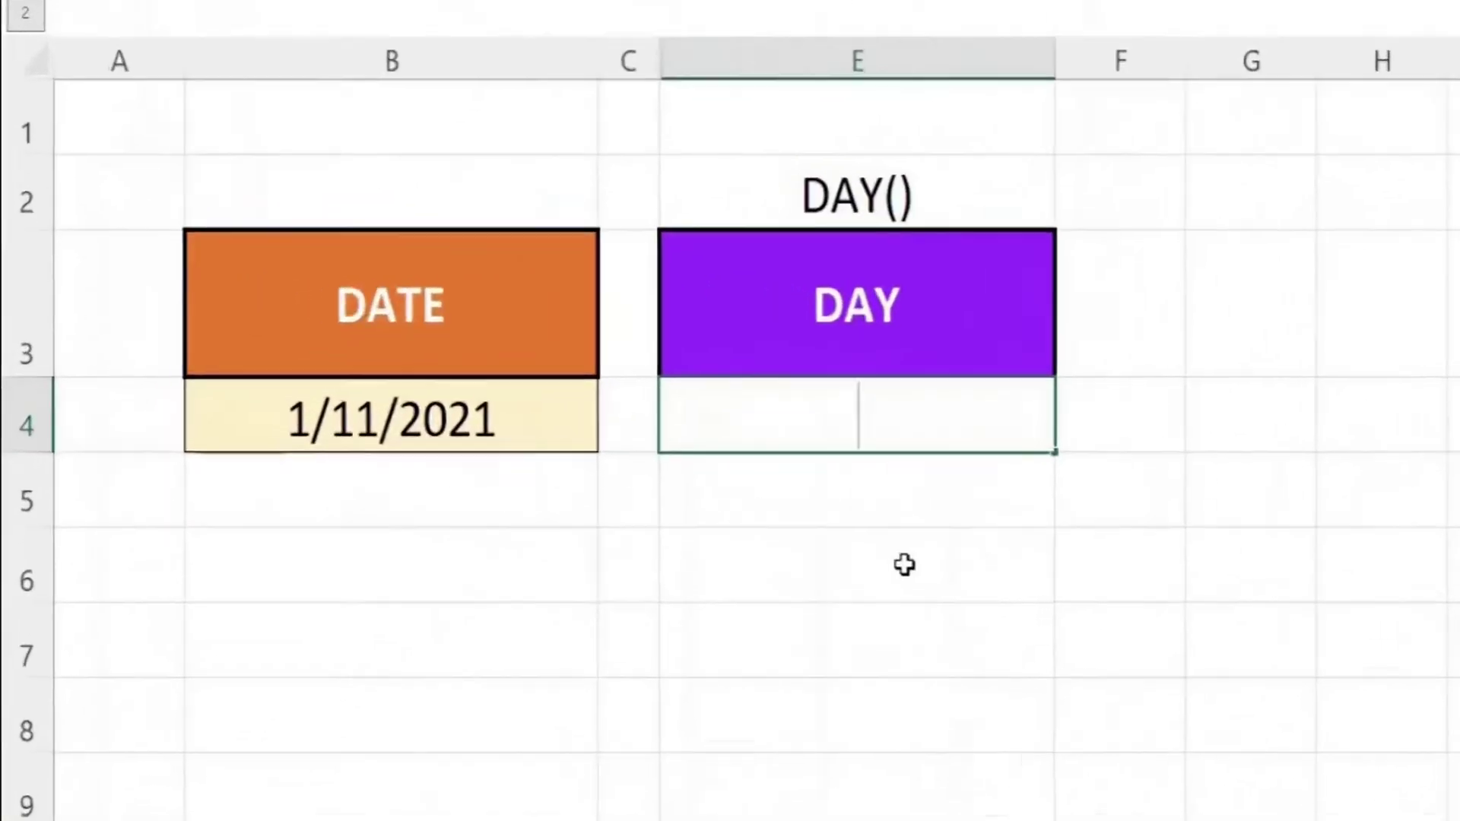
text(=D)
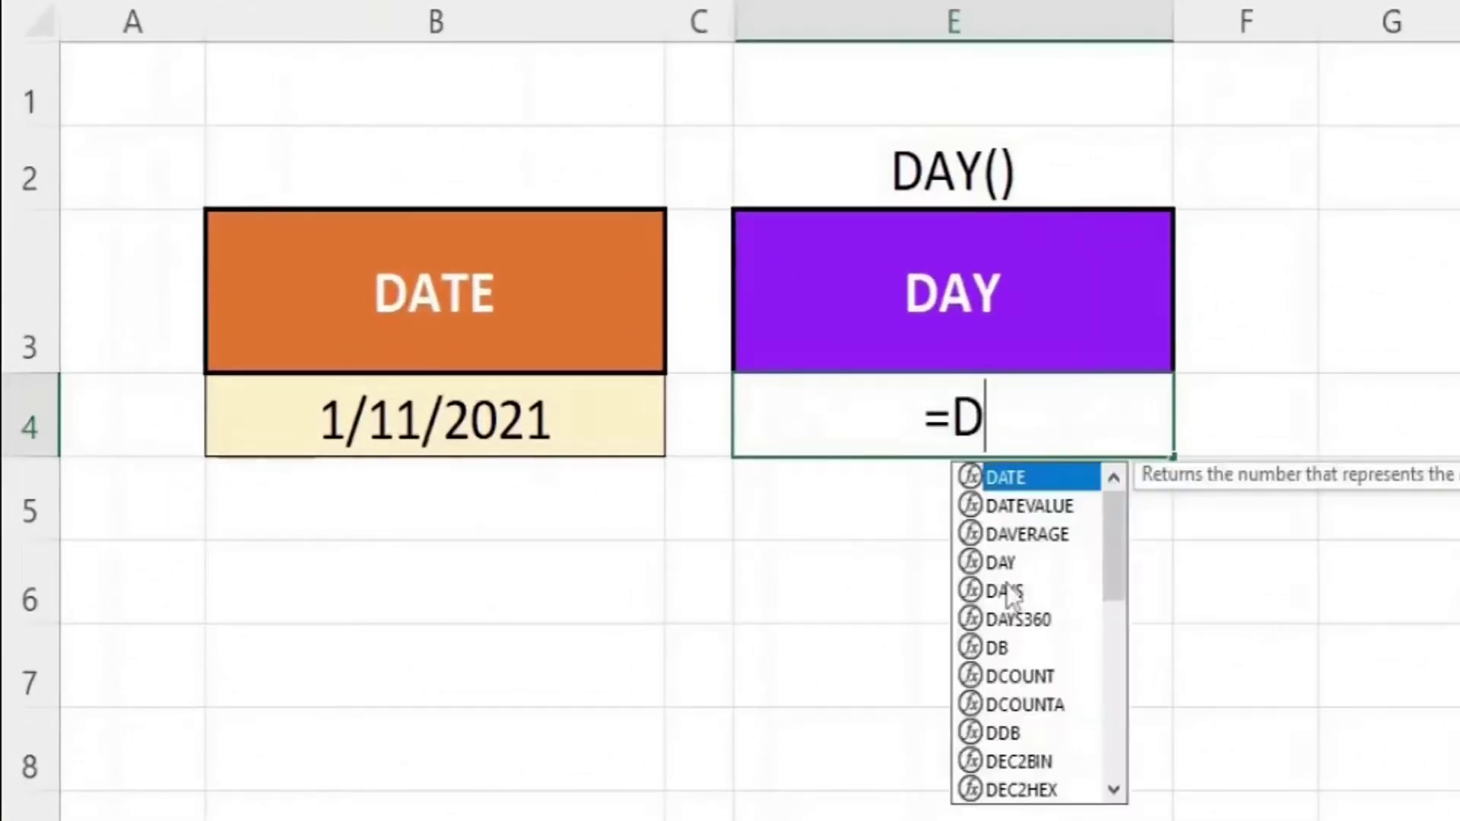
text(AY()
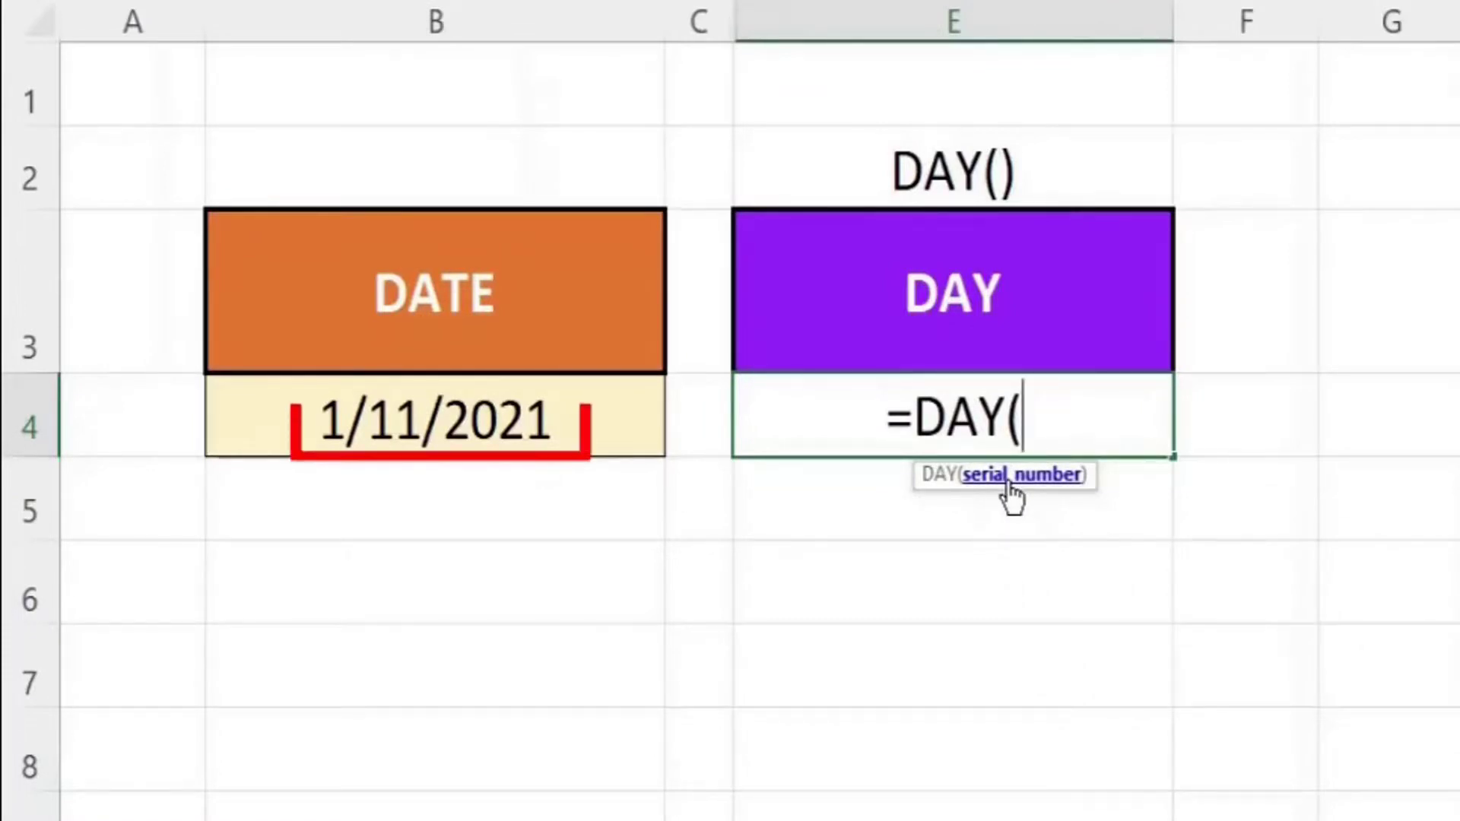
click(606, 433)
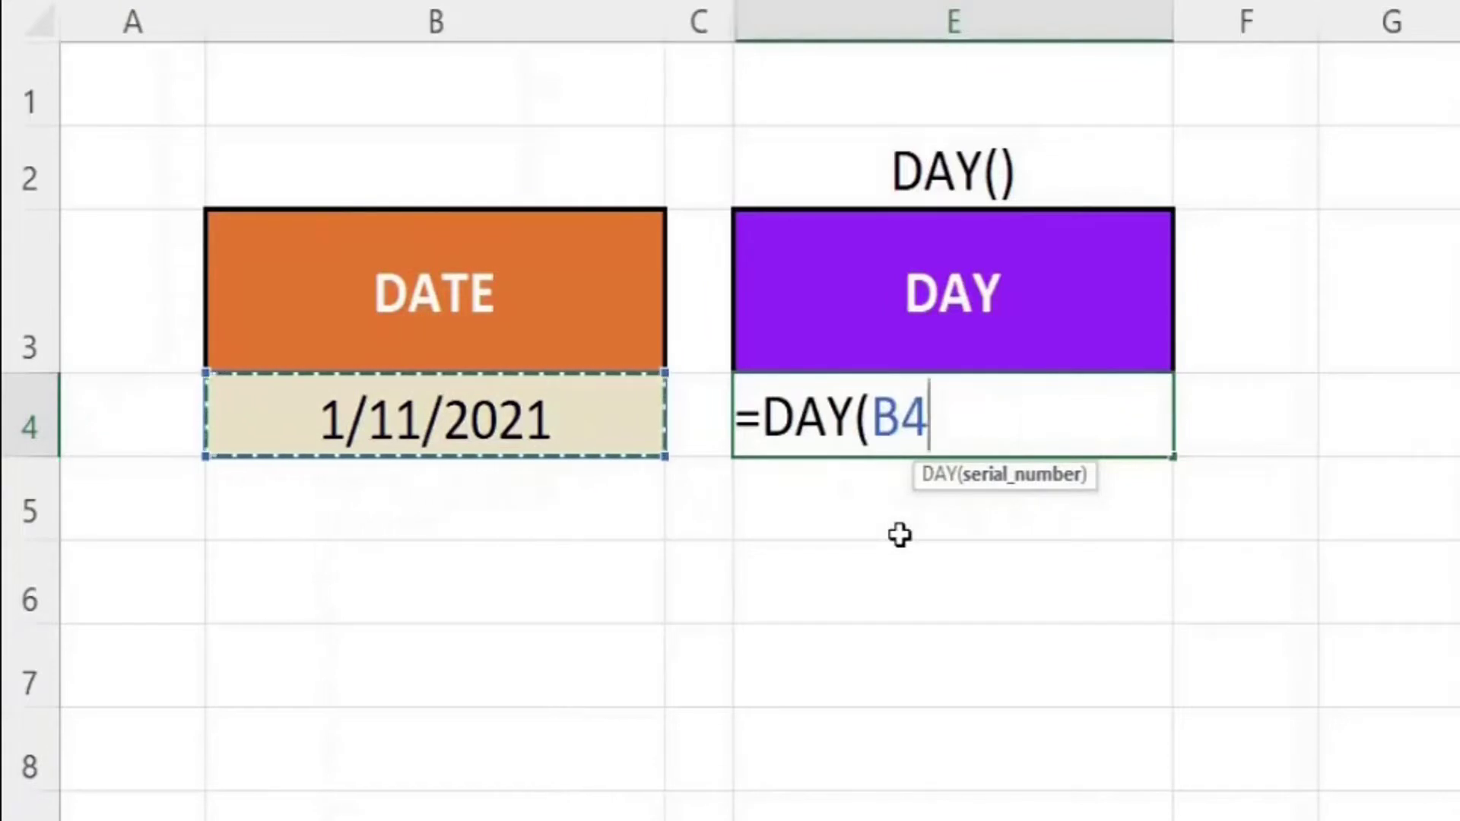
text())
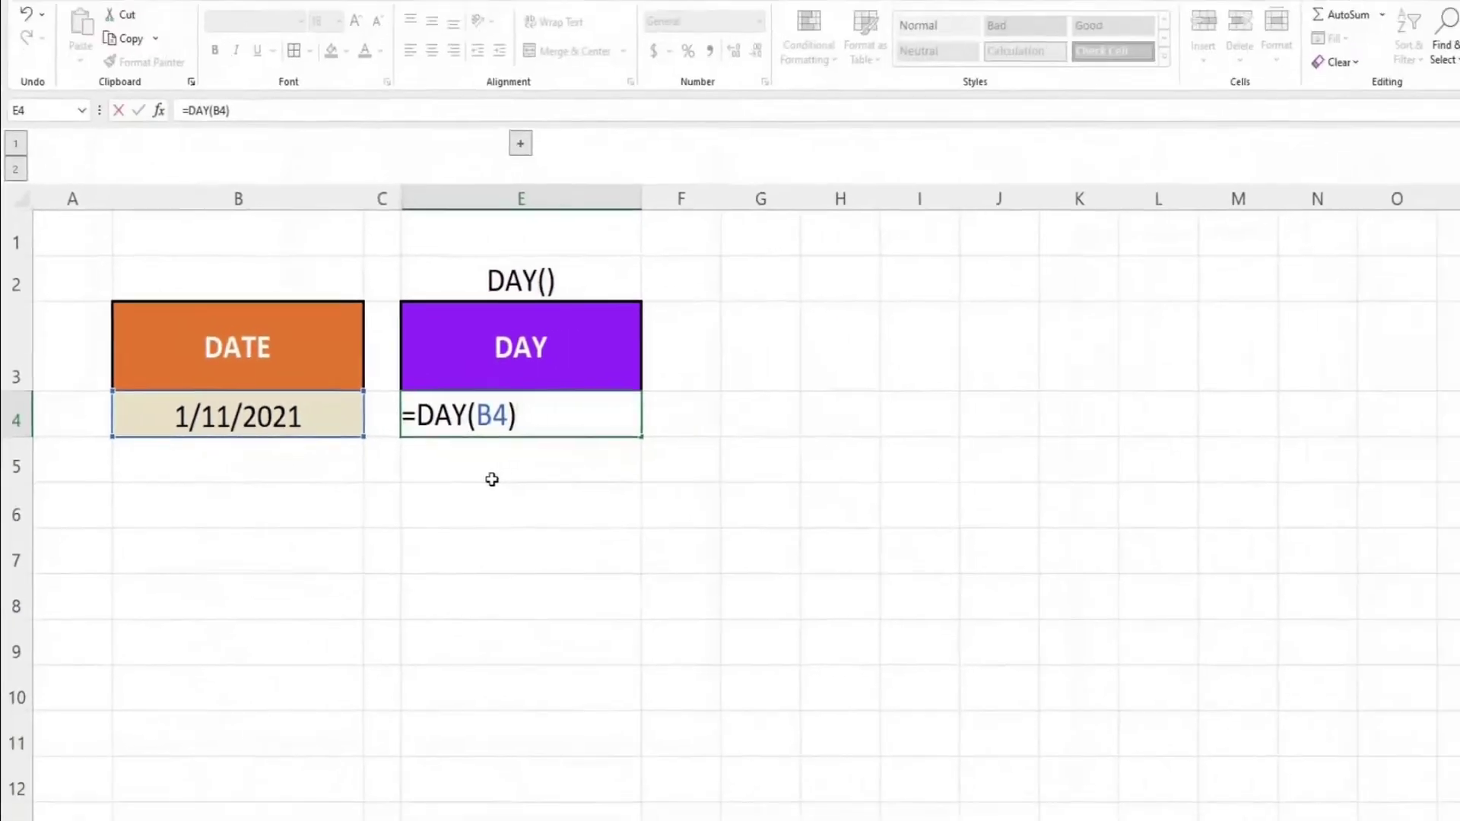
key(Return)
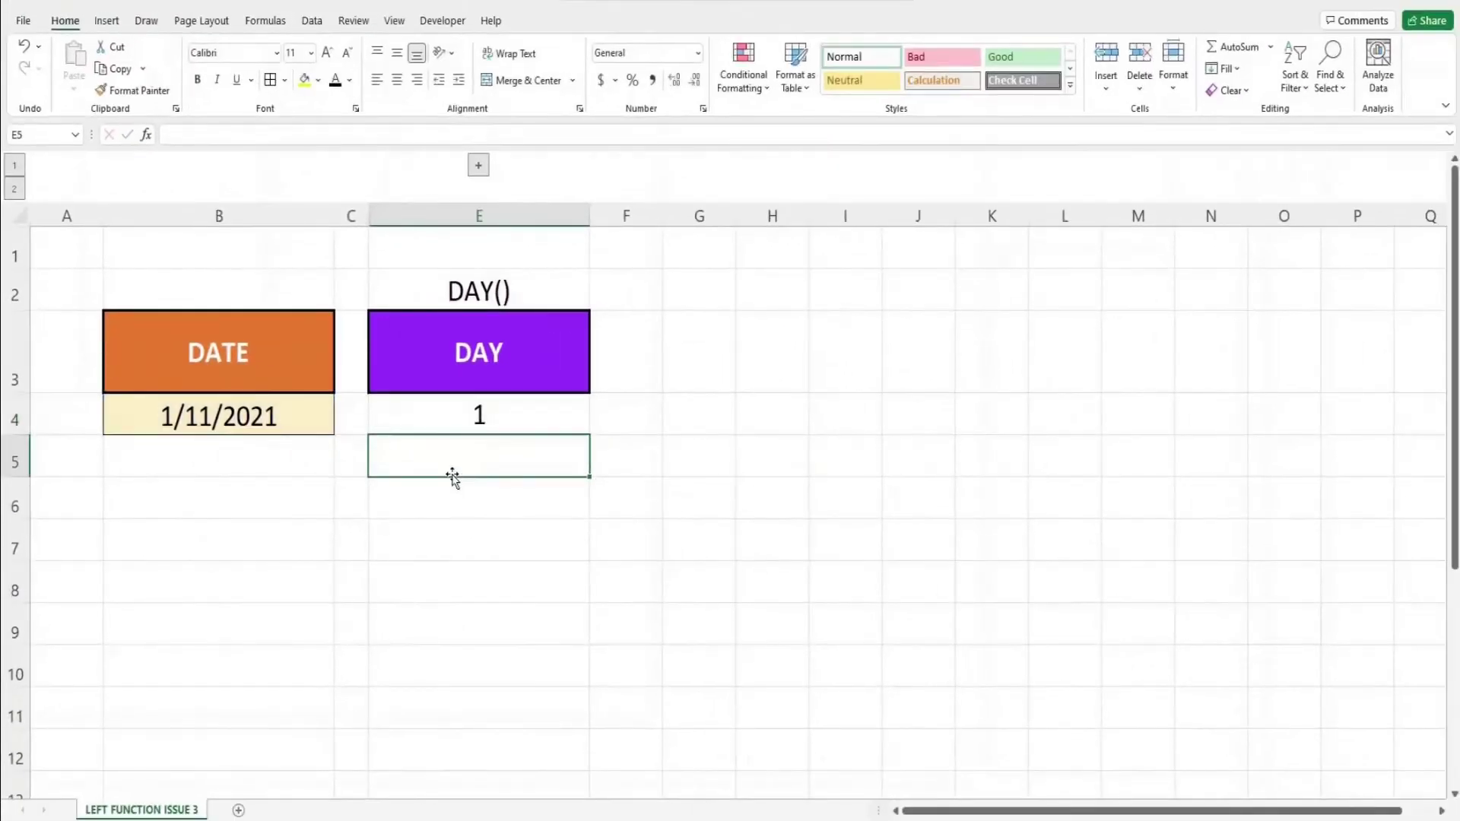
click(750, 423)
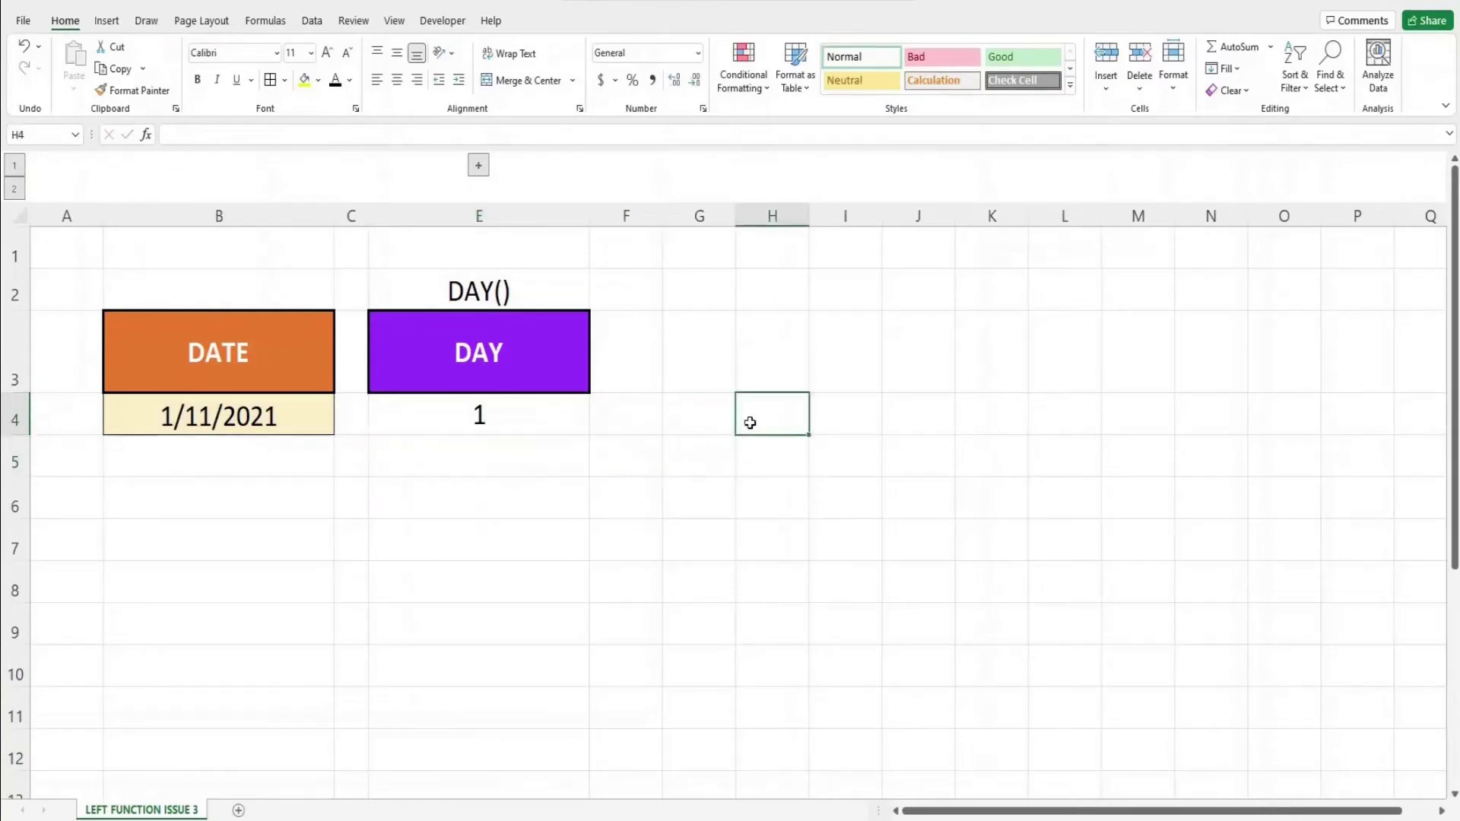